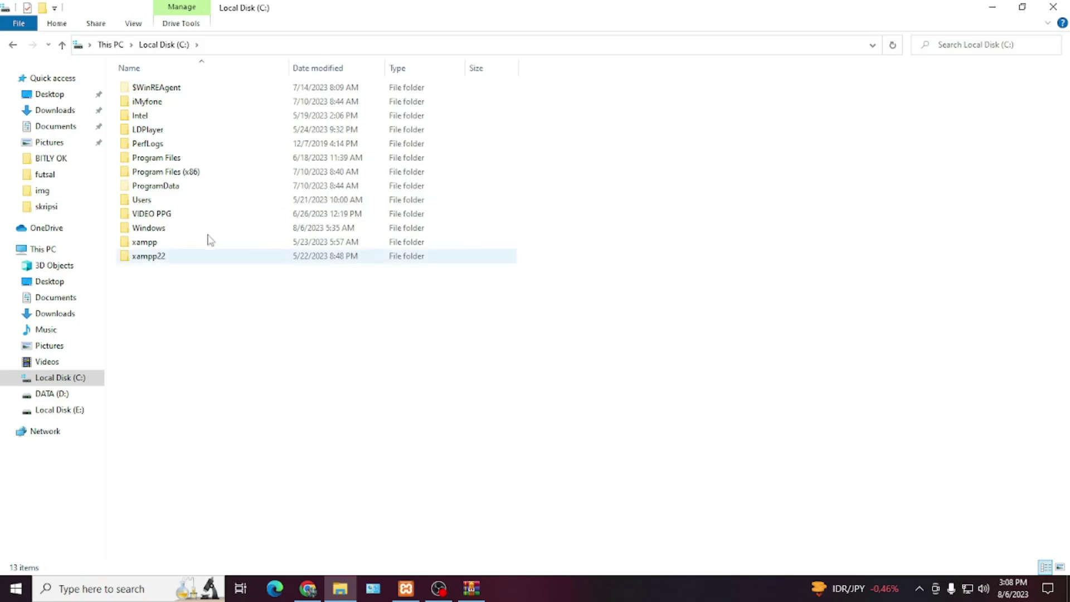
- Create a new folder named skripsi in C:\xampp\htdocs and open it
double_click(160, 242)
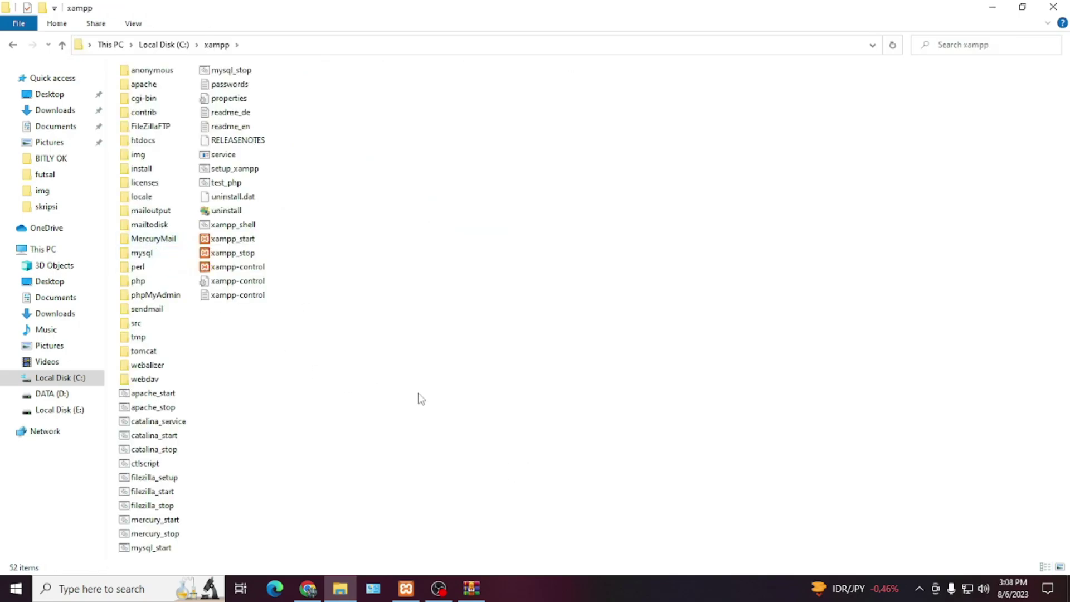
double_click(148, 142)
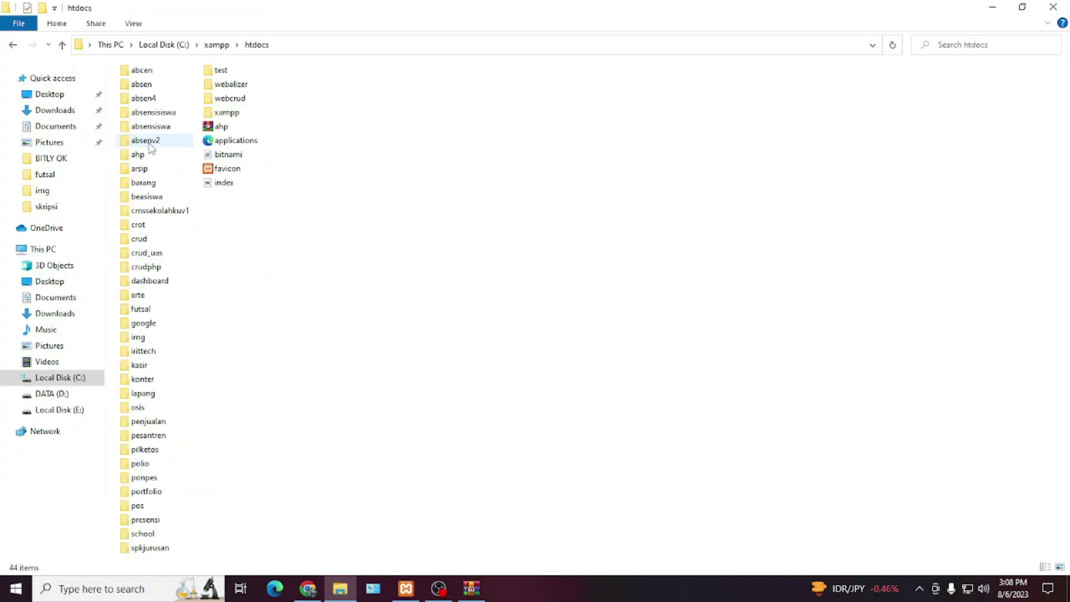
right_click(333, 222)
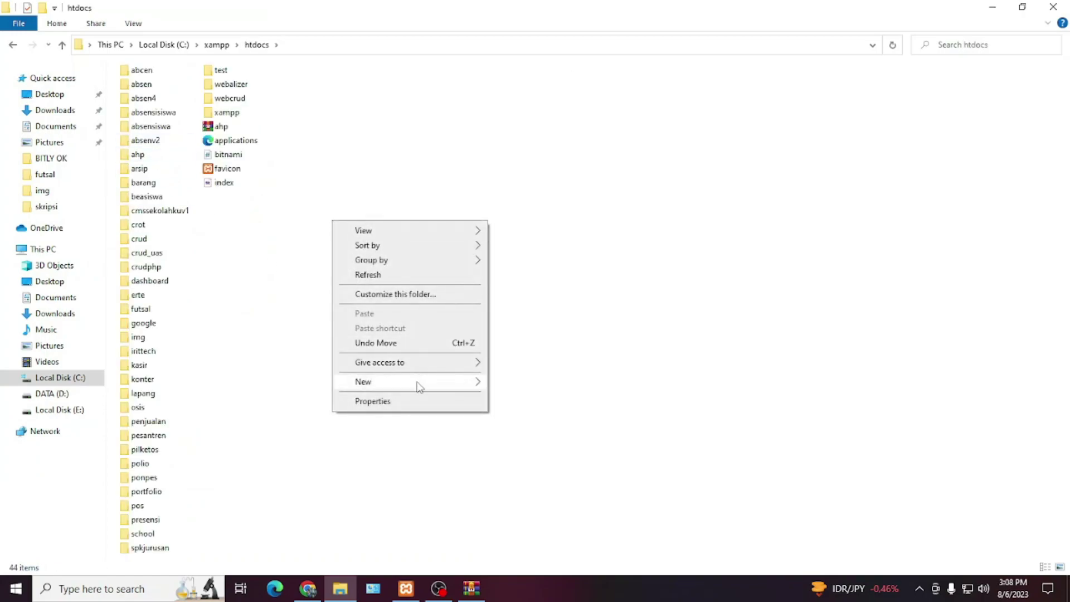
mouse_move(418, 384)
left_click(518, 171)
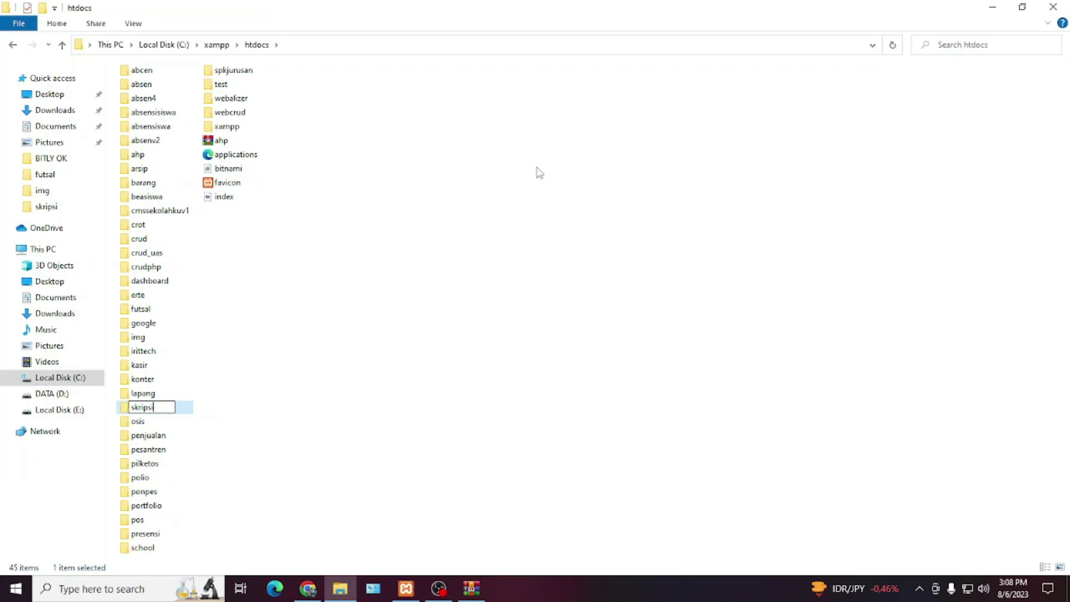
key("Return")
key("Return")
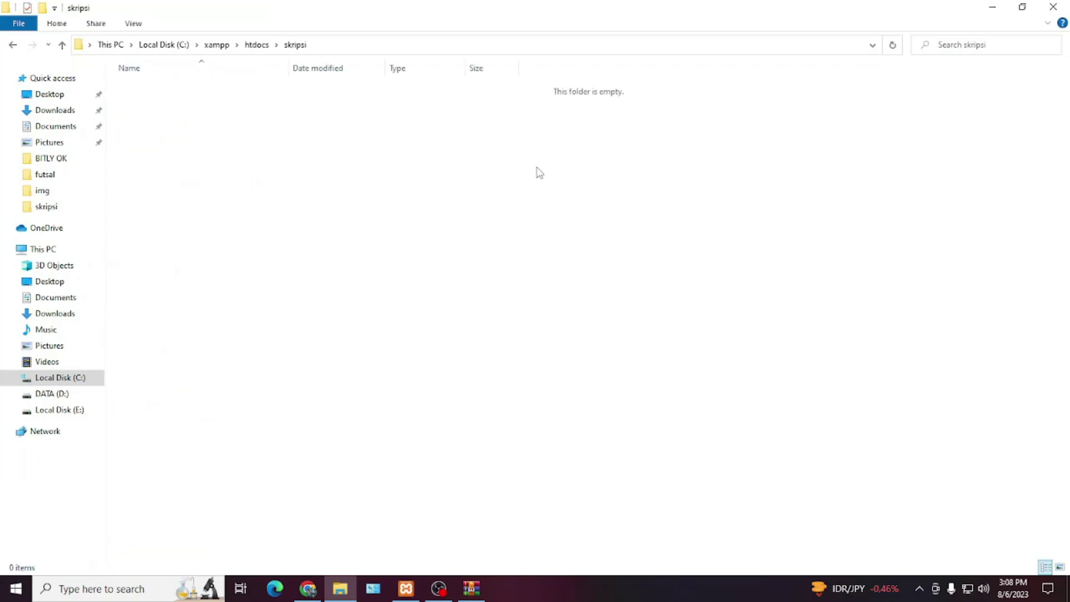
- Extract all 22 items of skripsi.zip into the skripsi folder, entering the archive password
left_click(482, 595)
left_click(624, 375)
scroll(641, 379, "down", 2)
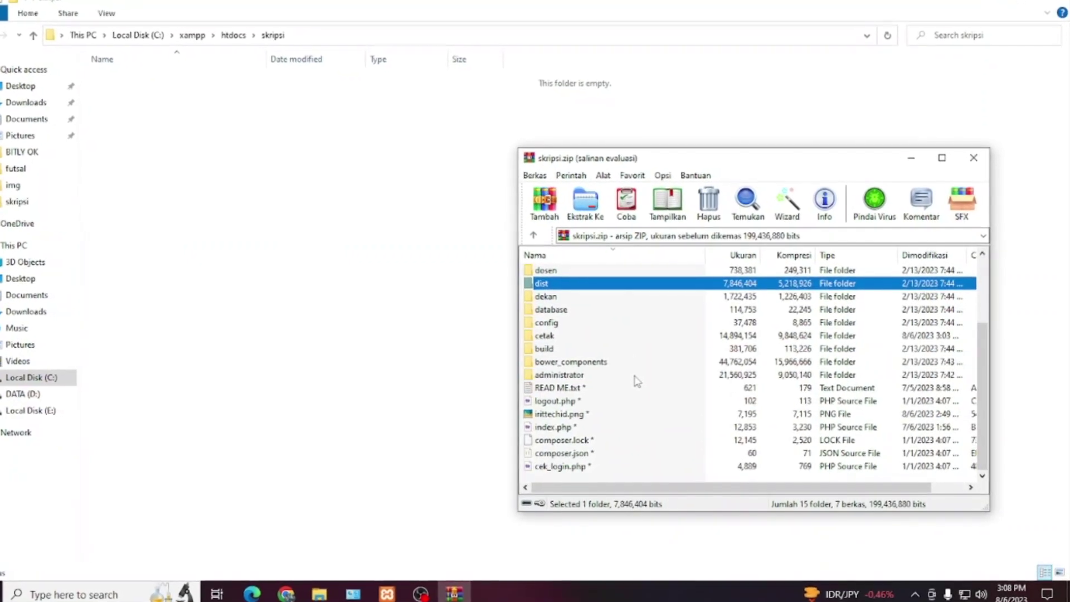
key("ctrl+a")
left_click_drag(631, 377, 361, 311)
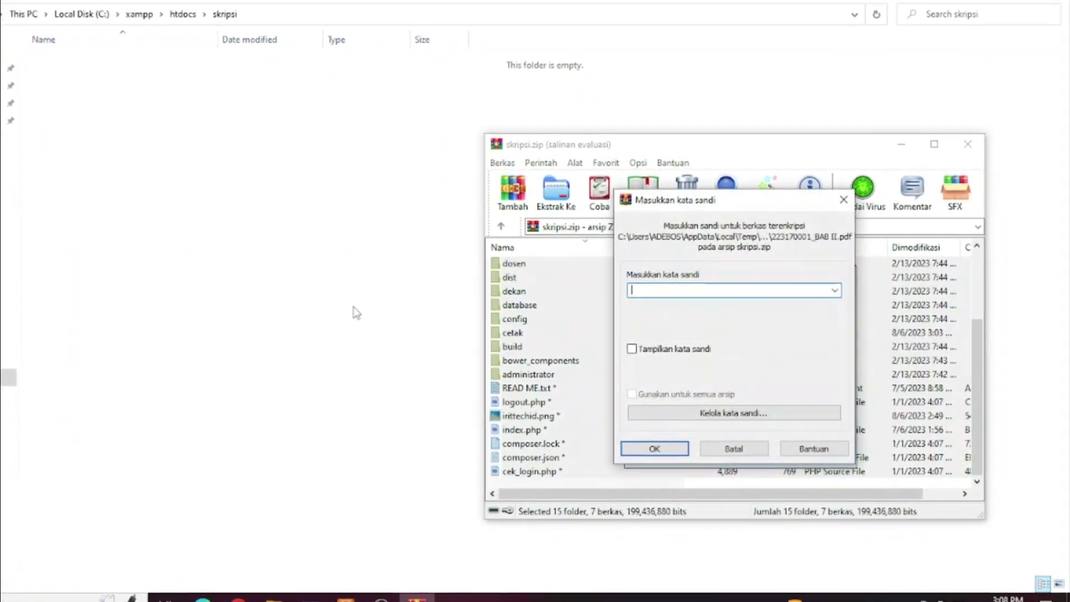
type("*****")
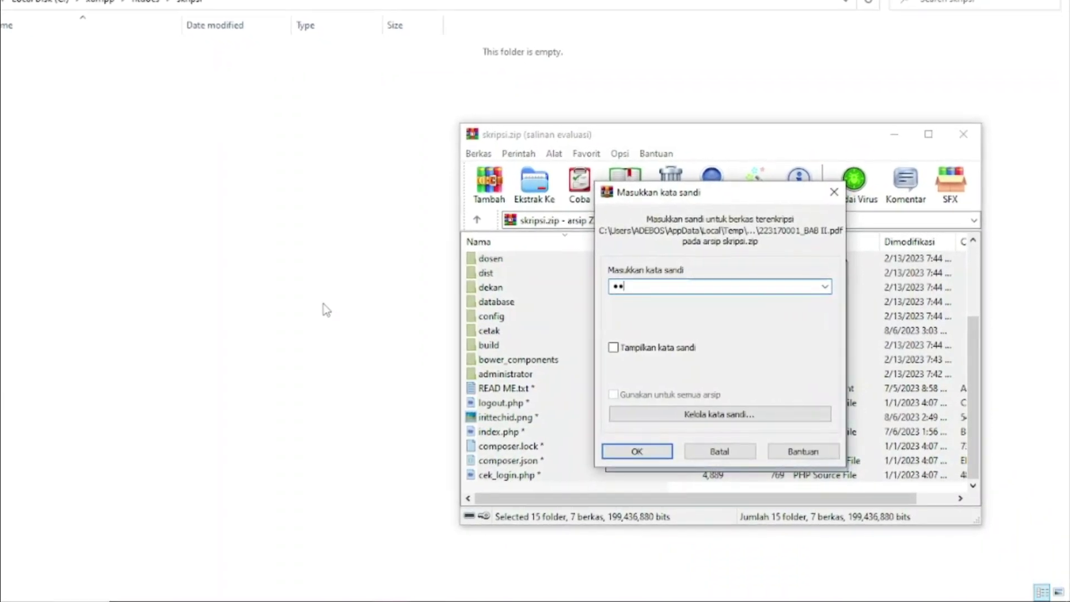
left_click(628, 452)
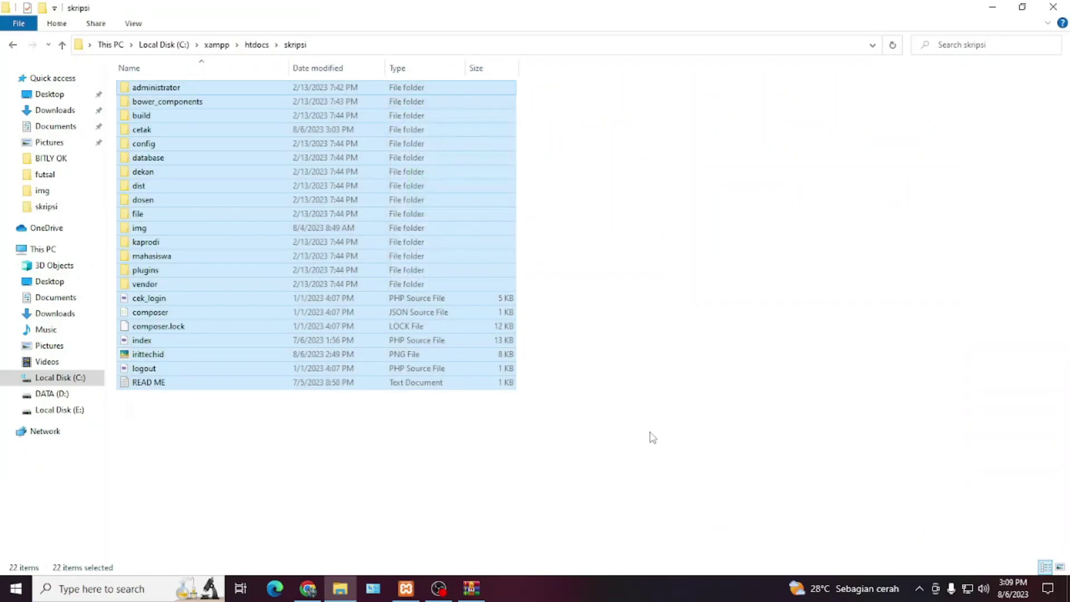
left_click(597, 373)
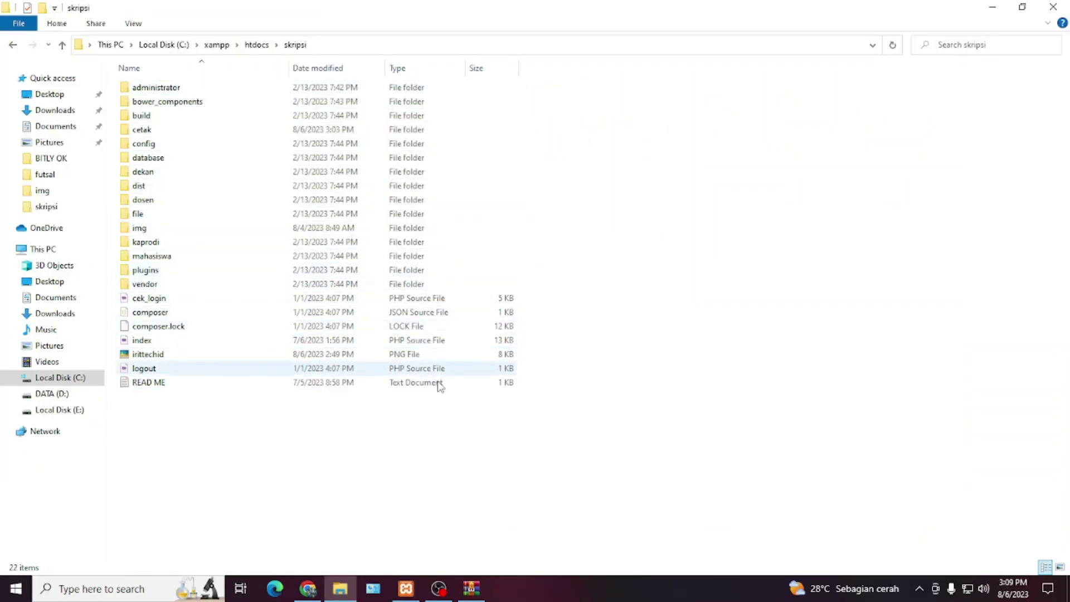
- Open READ ME in Notepad and read the login accounts listed for each role
double_click(146, 385)
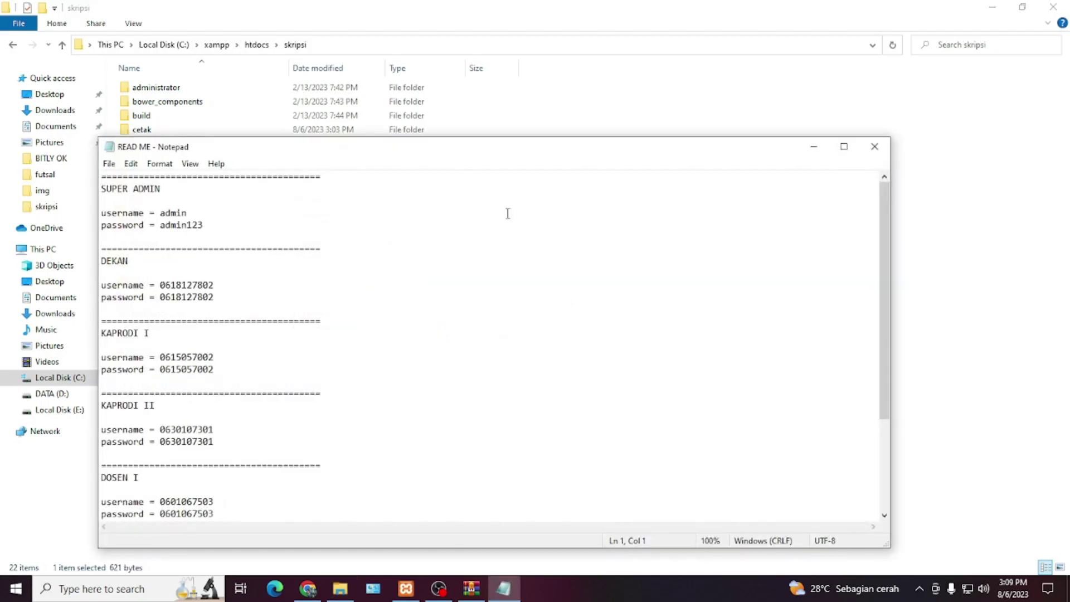
left_click_drag(476, 148, 629, 69)
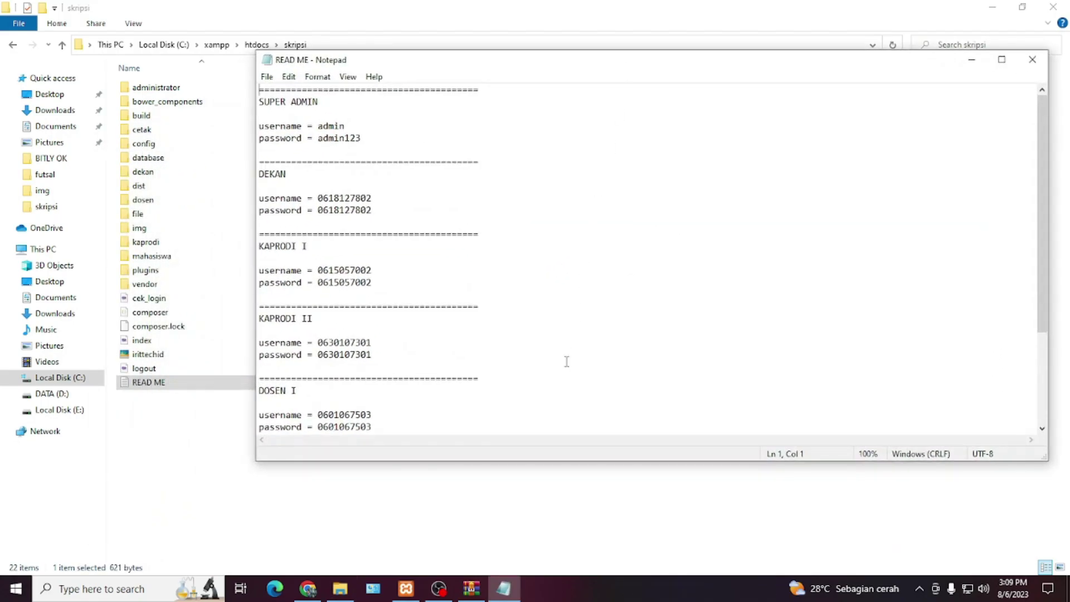
scroll(676, 316, "down", 3)
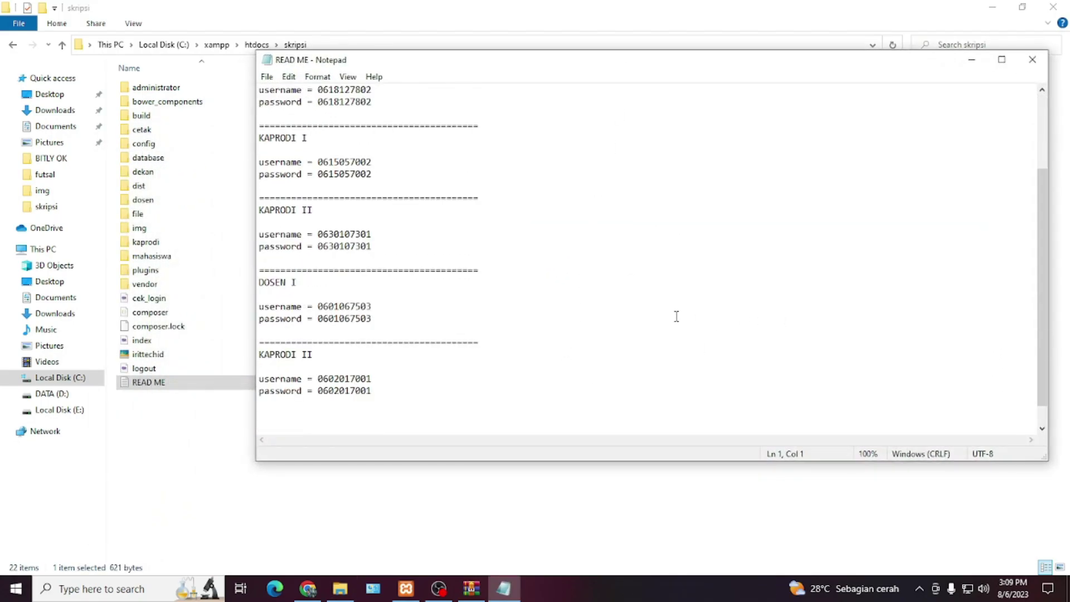
scroll(676, 316, "up", 3)
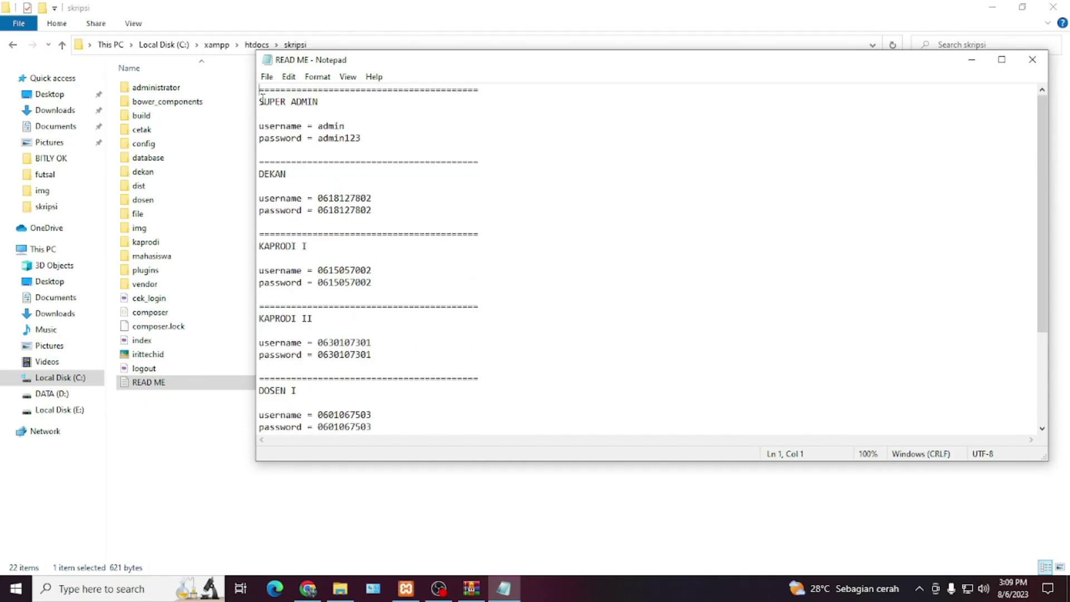
left_click_drag(264, 96, 368, 272)
left_click(290, 180)
key("ctrl+shift+End")
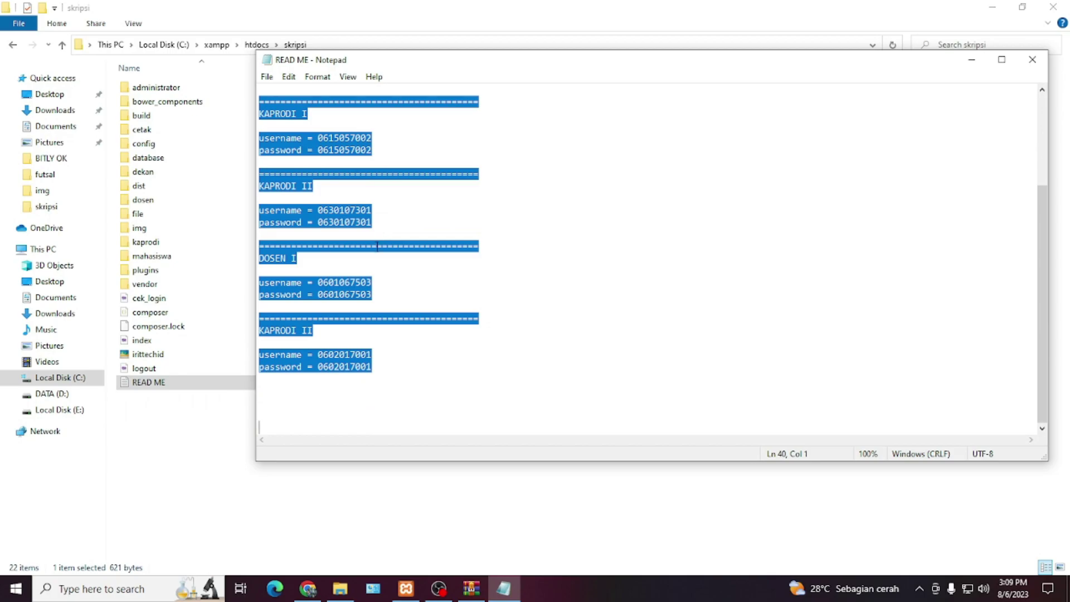
scroll(377, 246, "up", 15)
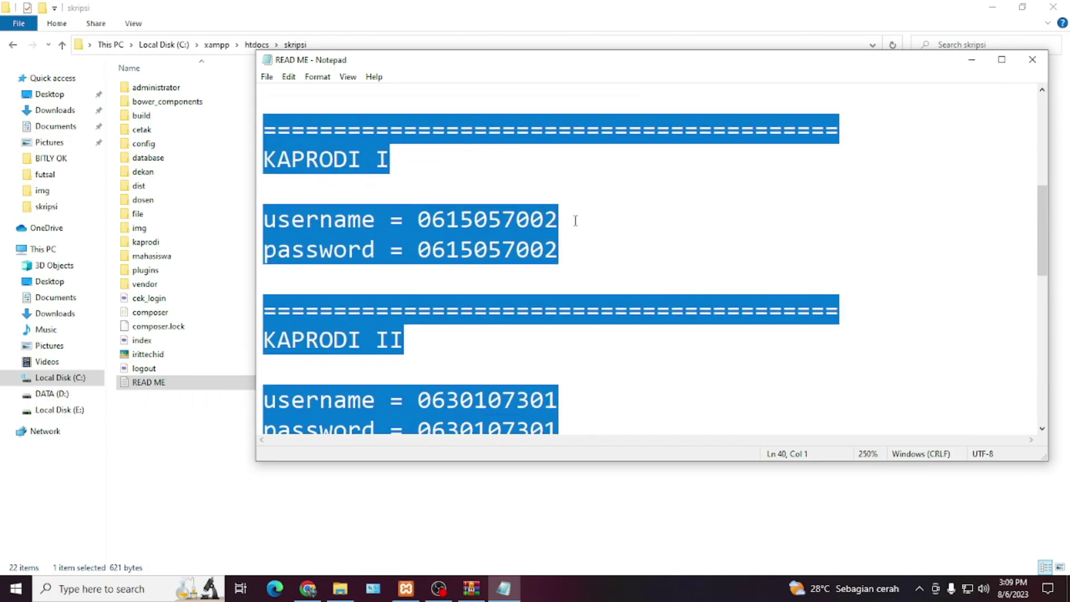
left_click(565, 221)
scroll(342, 284, "up", 5)
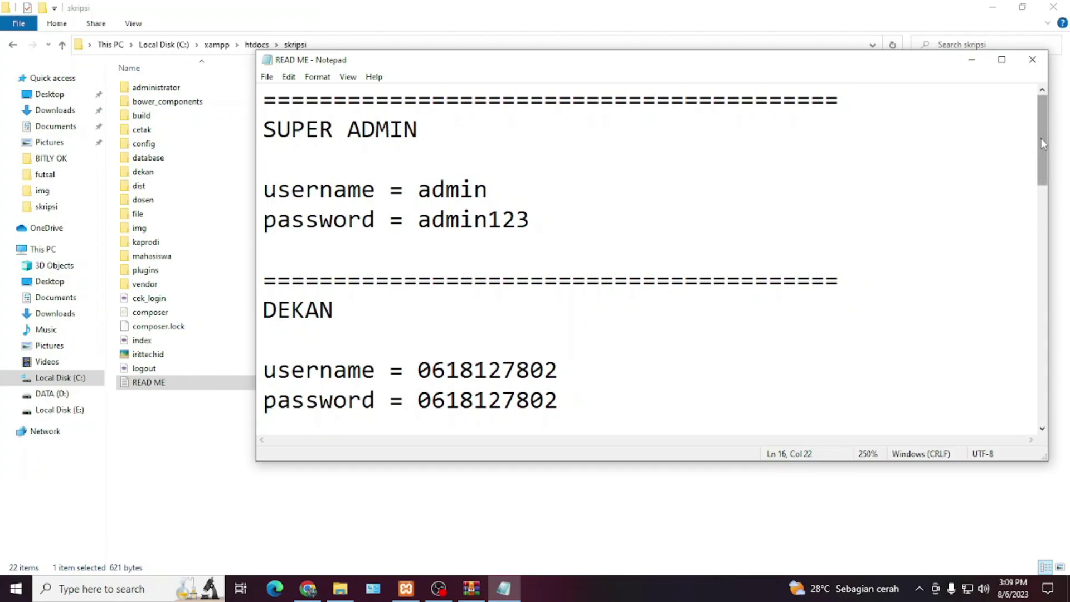
left_click_drag(1042, 134, 1042, 111)
- Start Apache and MySQL in XAMPP Control Panel and launch phpMyAdmin
left_click(154, 485)
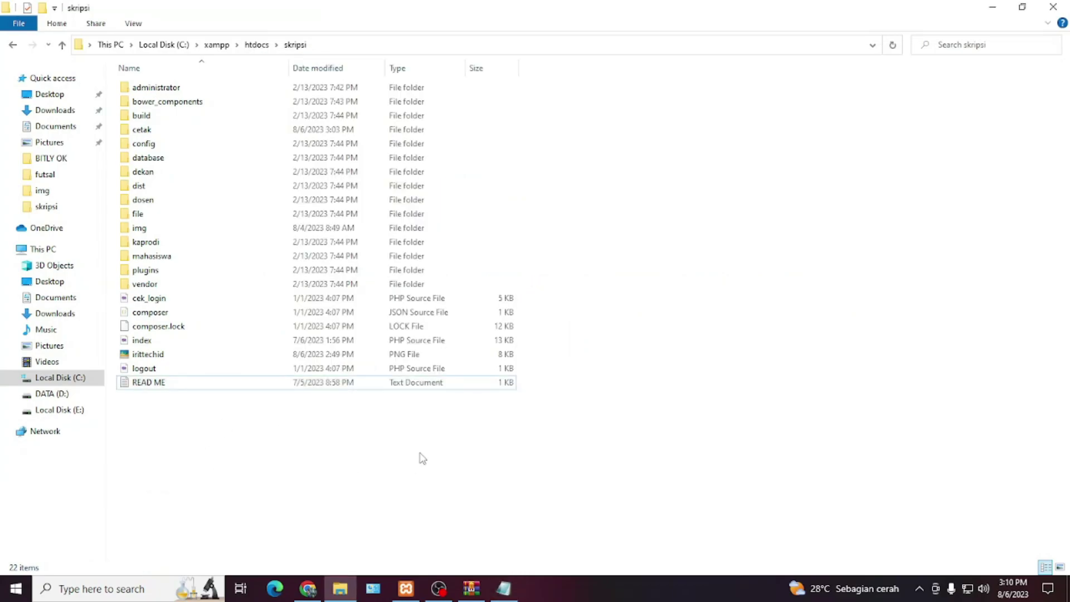
left_click(406, 588)
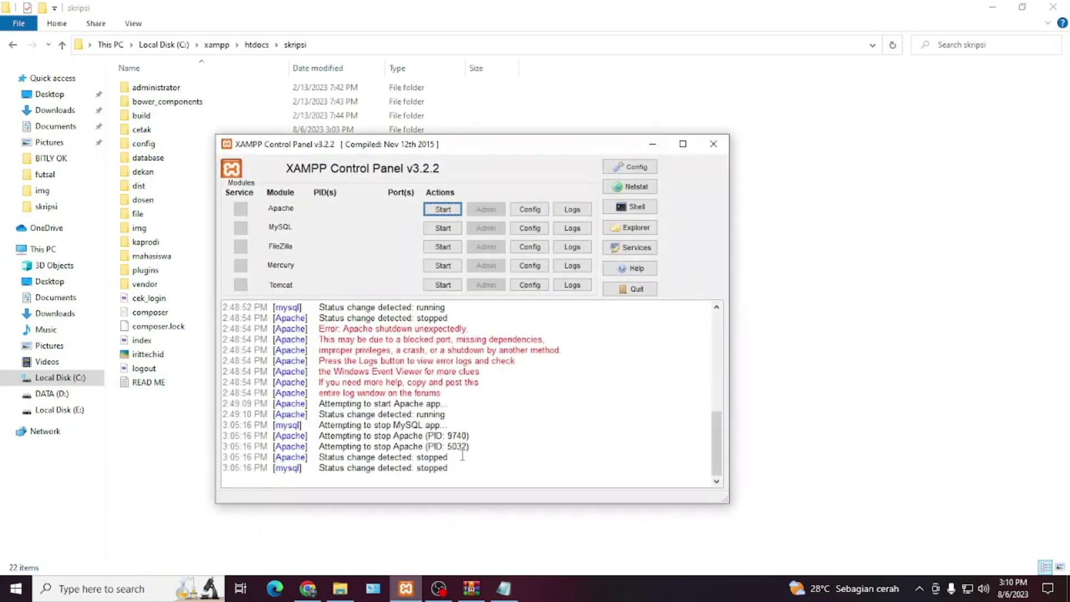
left_click(442, 209)
left_click(442, 228)
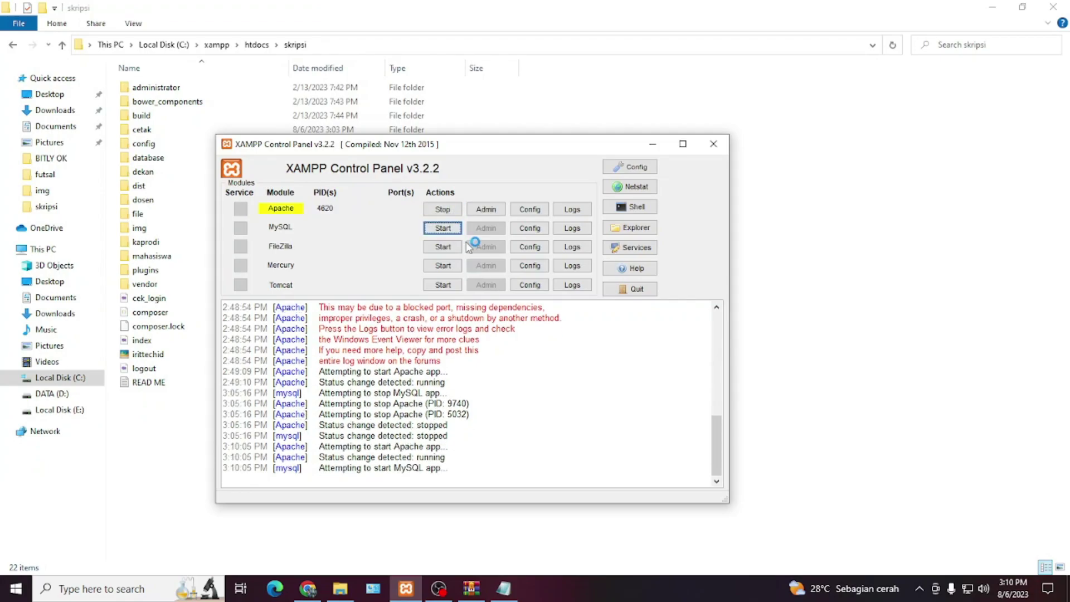
left_click(485, 229)
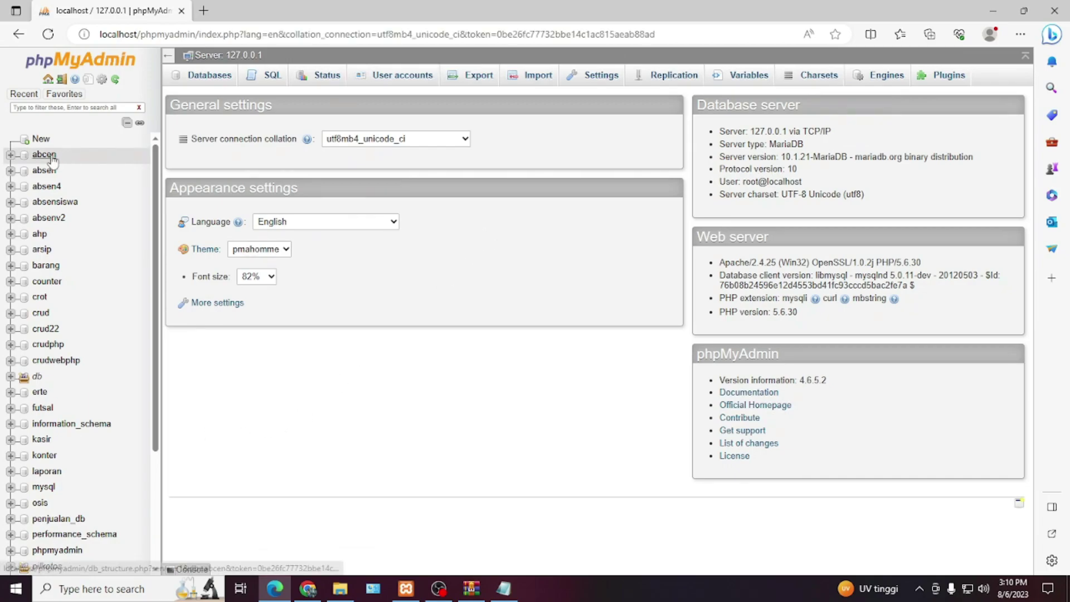
- Create the skripsi database and import skripsi.sql from the project's database folder
left_click(41, 139)
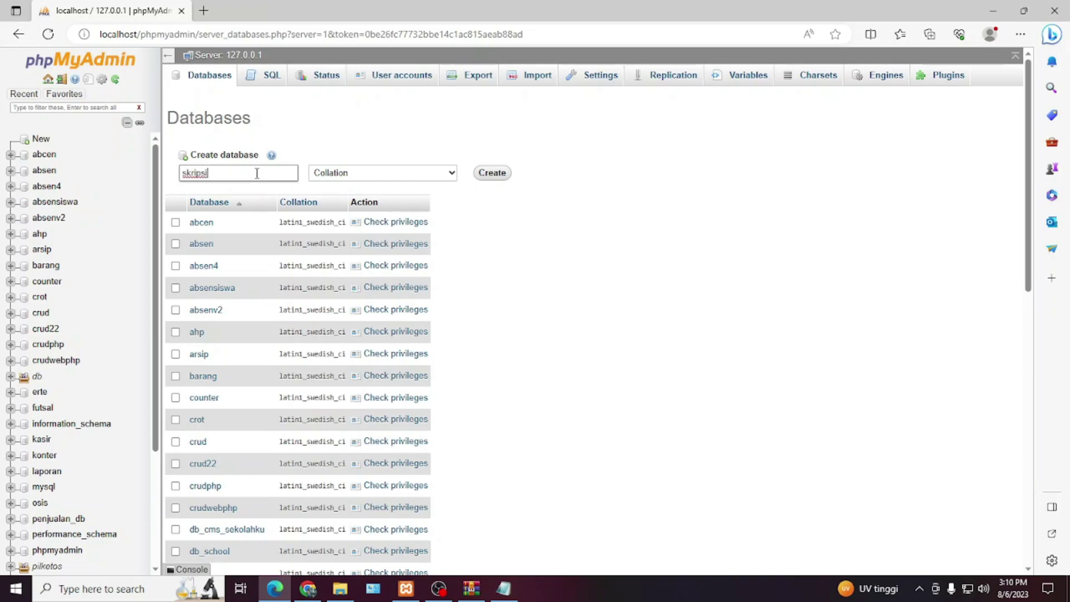
left_click(495, 174)
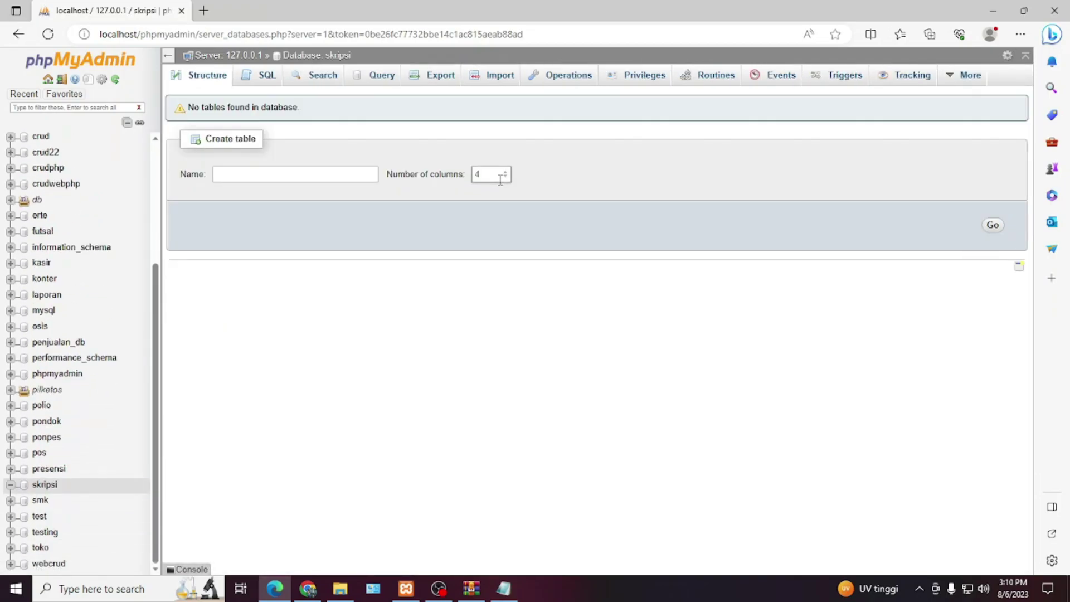
left_click(490, 77)
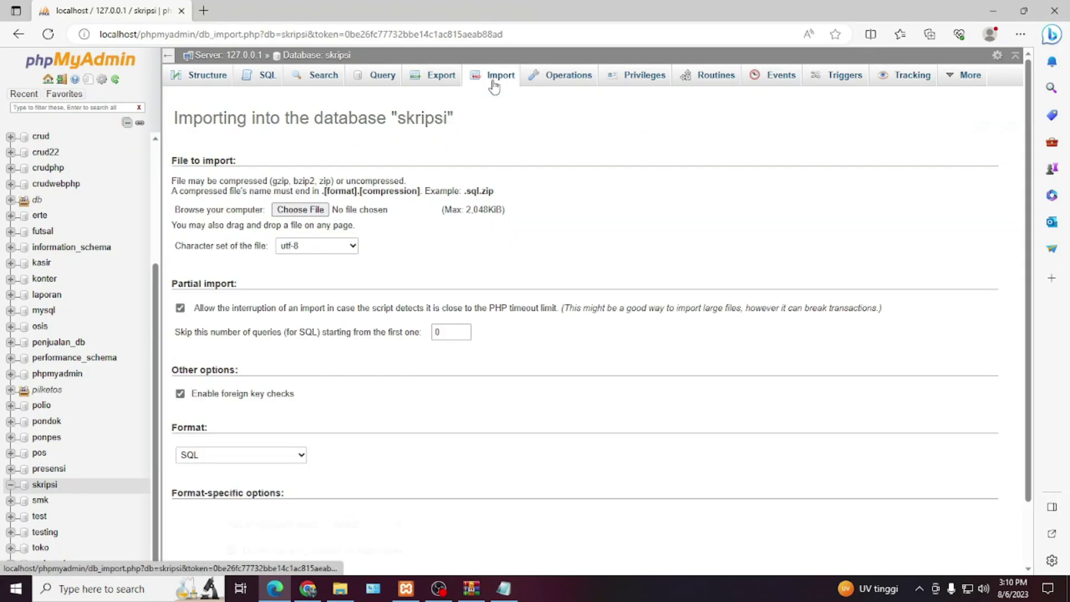
left_click(315, 211)
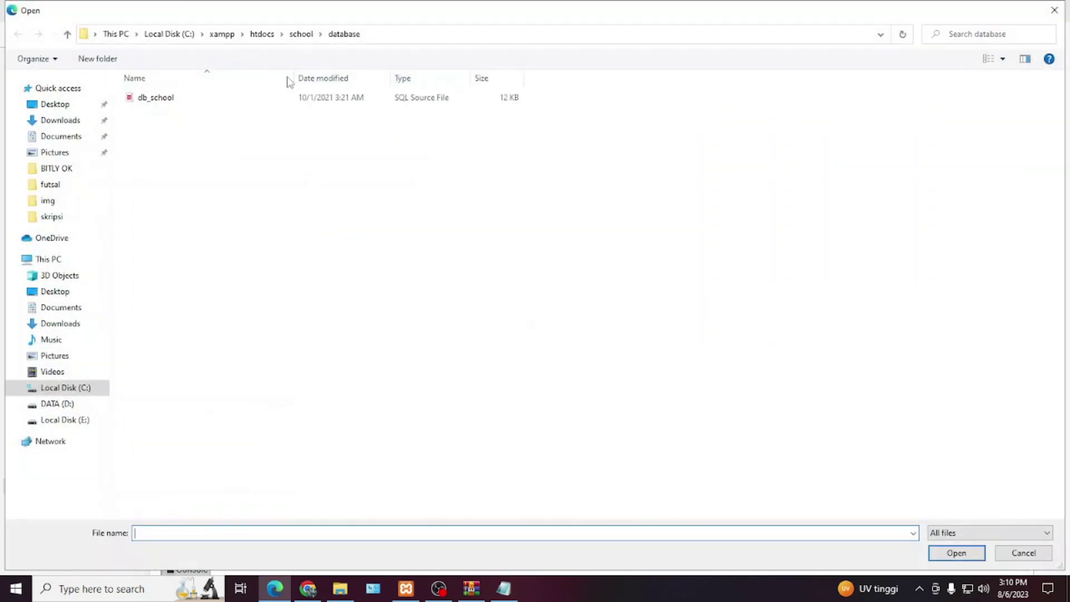
left_click(301, 35)
left_click(260, 34)
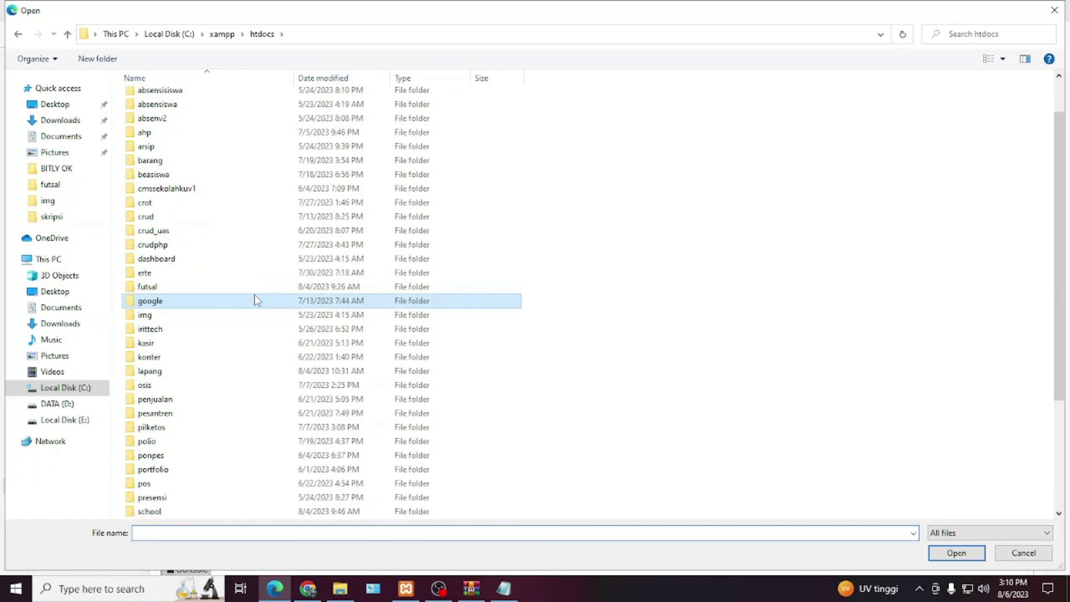
scroll(254, 305, "down", 2)
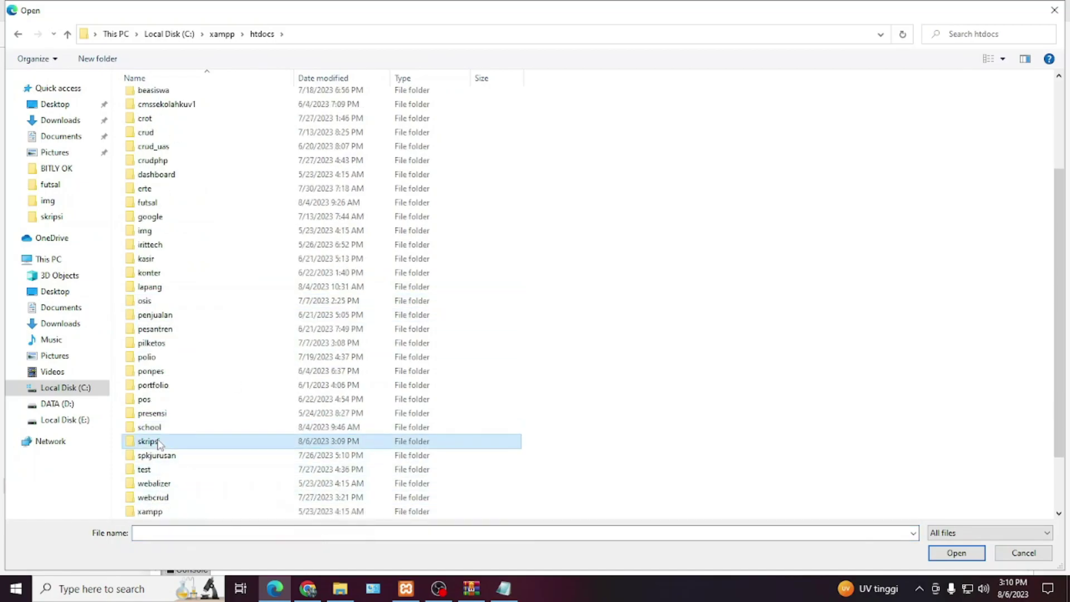
double_click(167, 441)
double_click(162, 167)
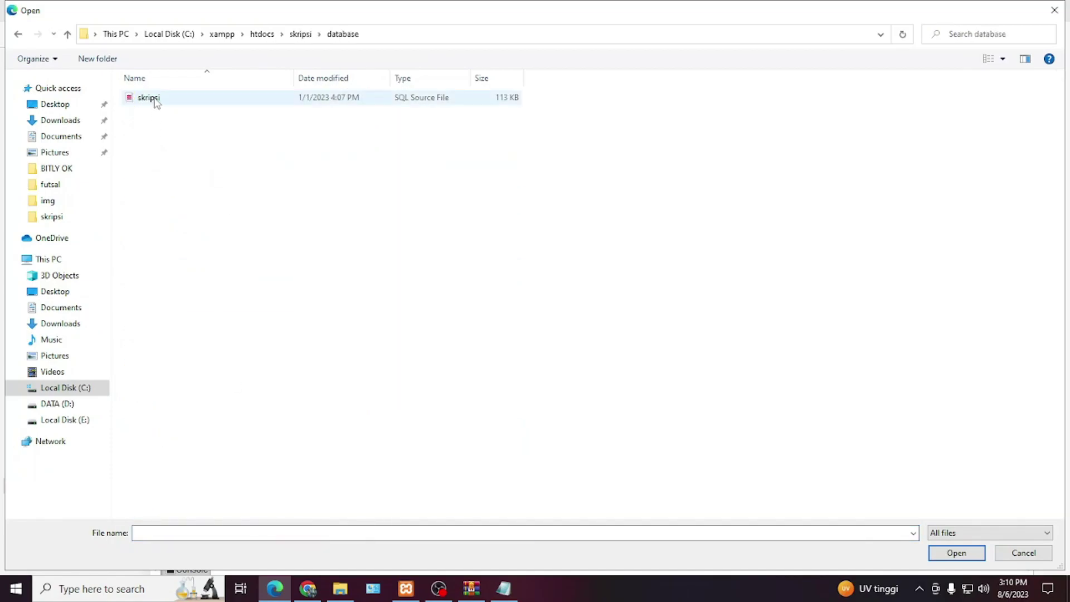
double_click(152, 97)
scroll(270, 423, "down", 1)
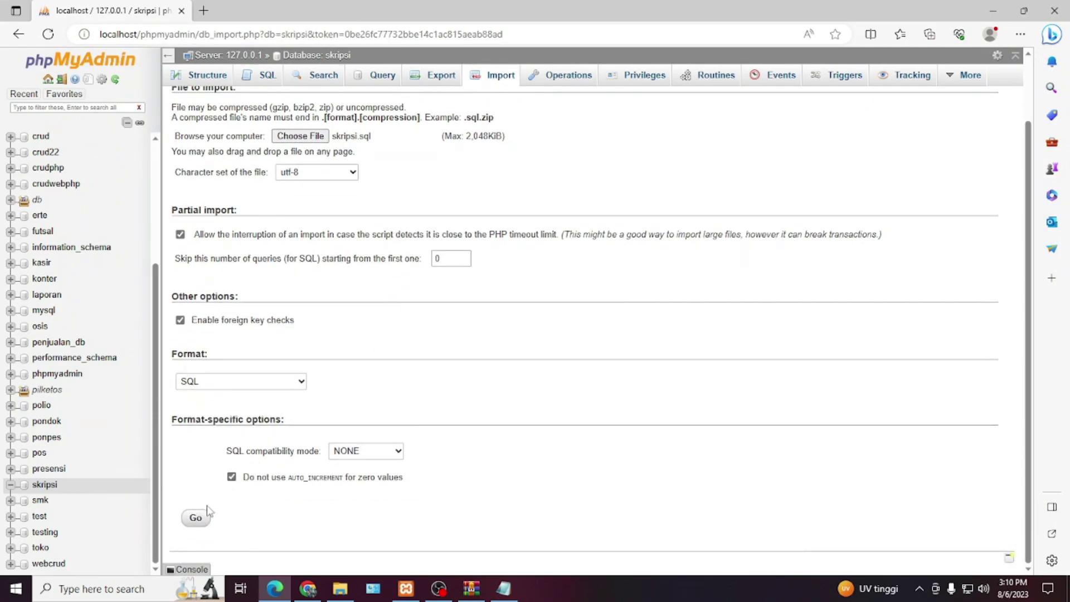
left_click(198, 517)
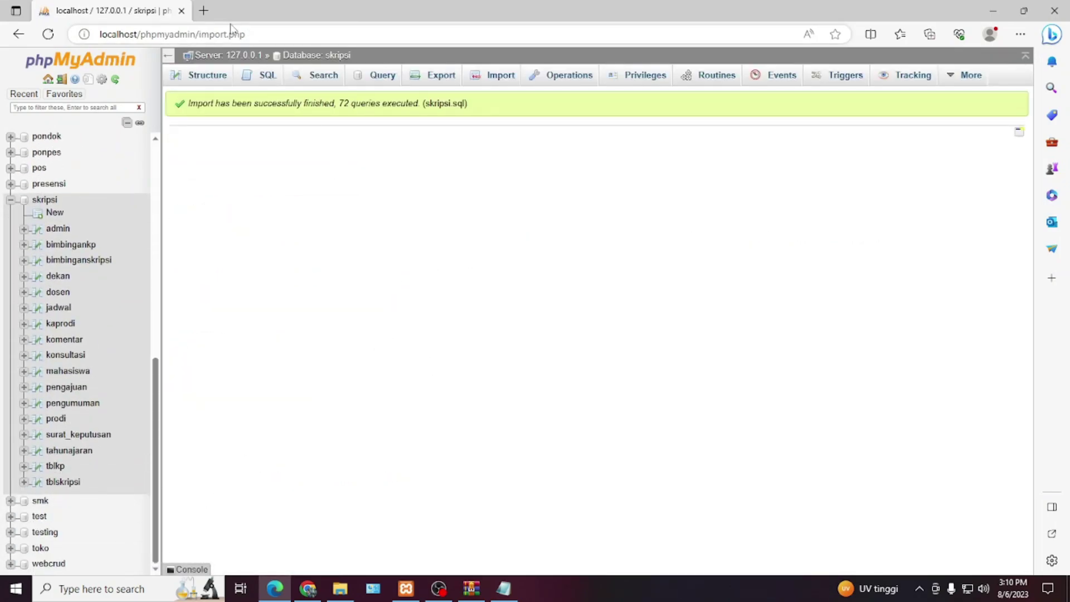
- Load localhost/skripsi/ in a new browser tab
left_click(204, 10)
type("localhost/skripsi/")
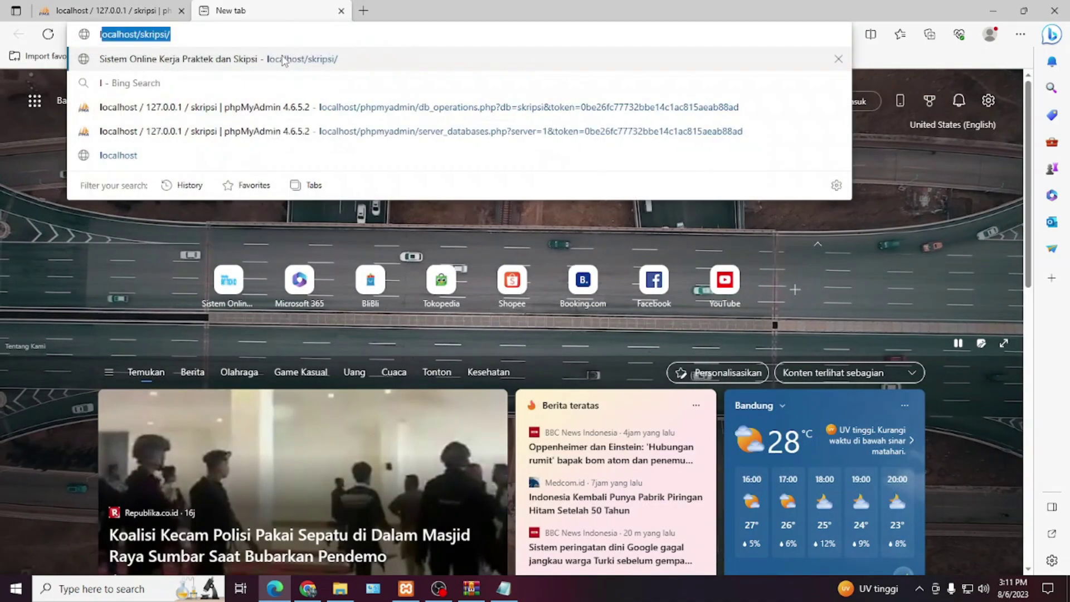
key("Right")
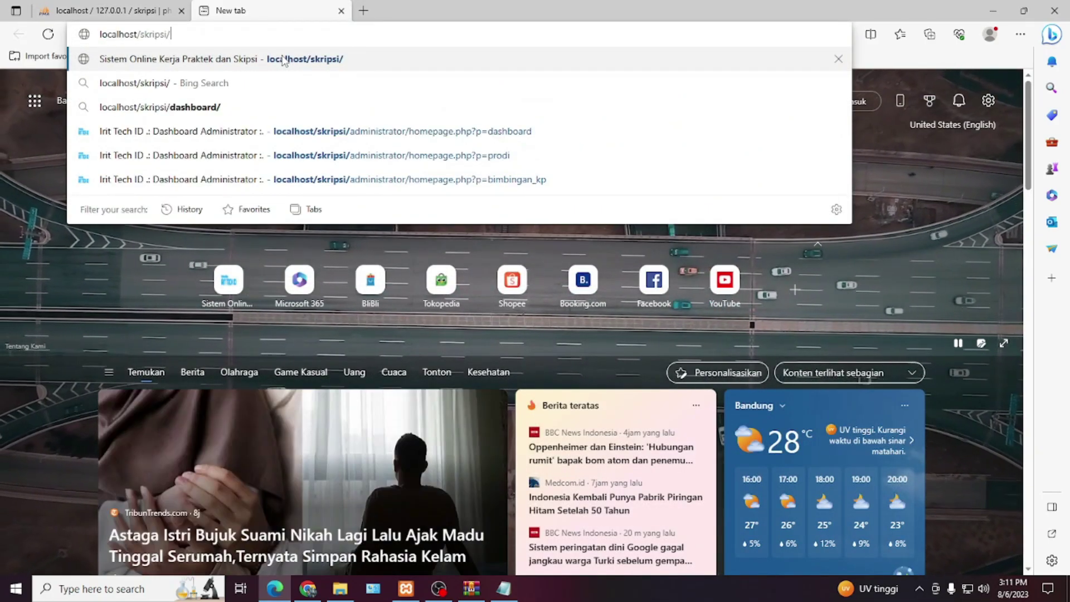
left_click(283, 60)
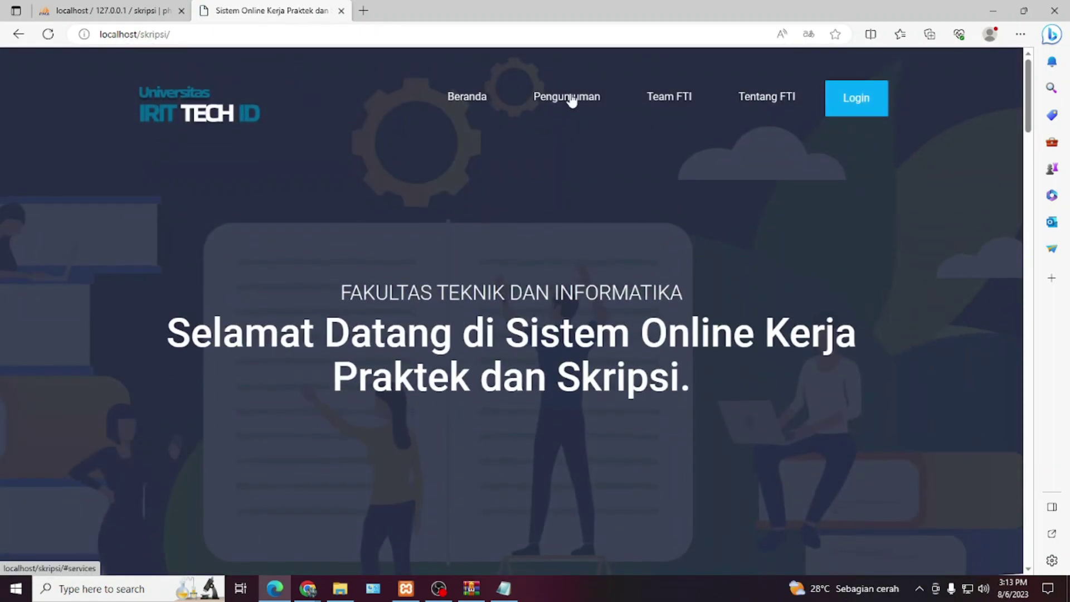
- Browse the Pengumuman, Team FTI and Tentang FTI sections, then find the super admin login in READ ME
left_click(570, 99)
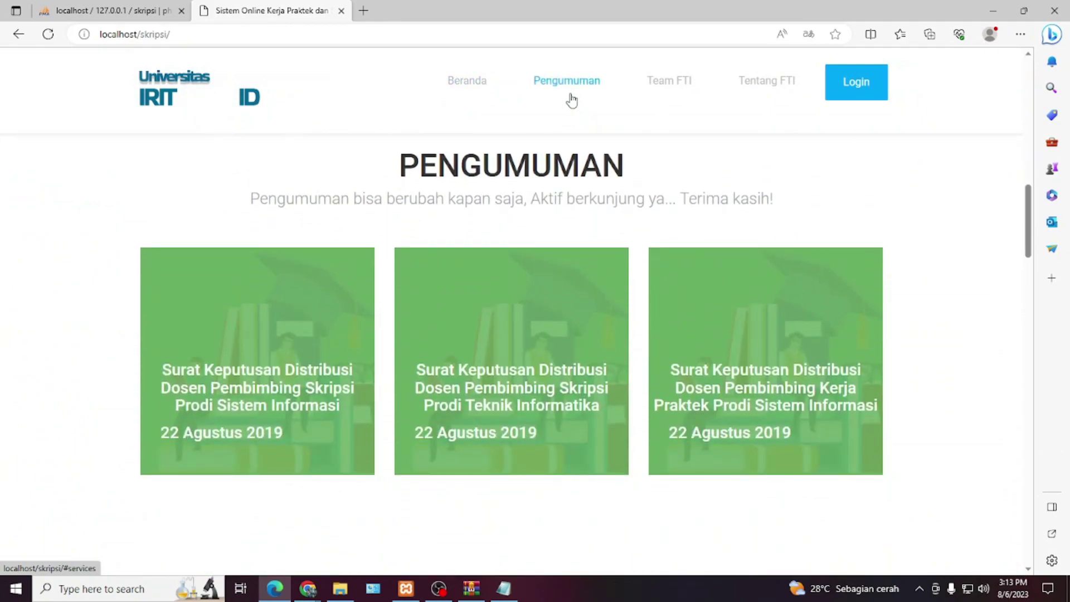
left_click(659, 92)
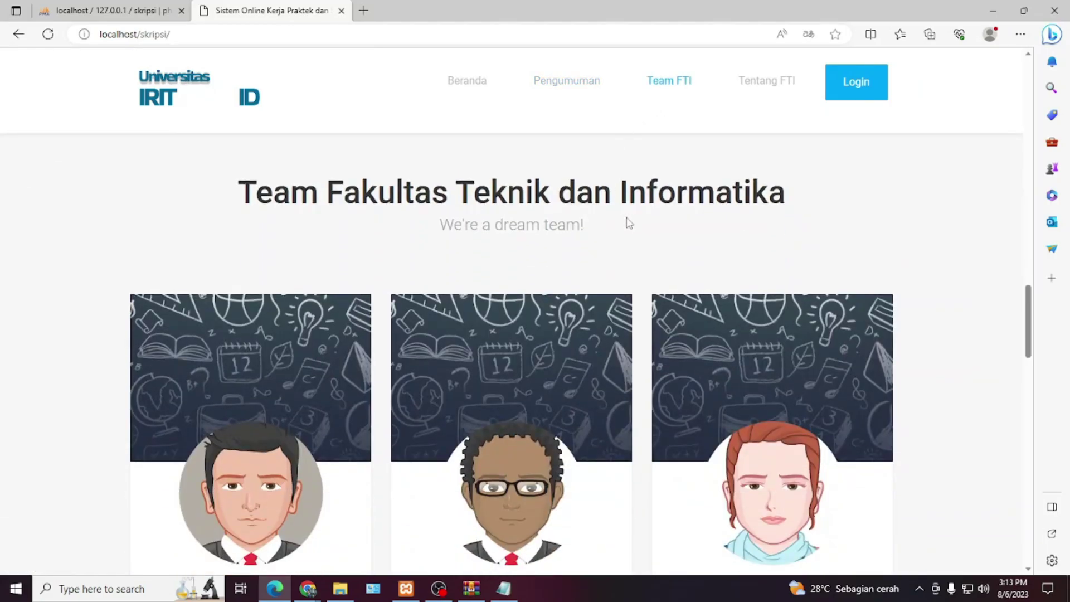
scroll(656, 246, "down", 4)
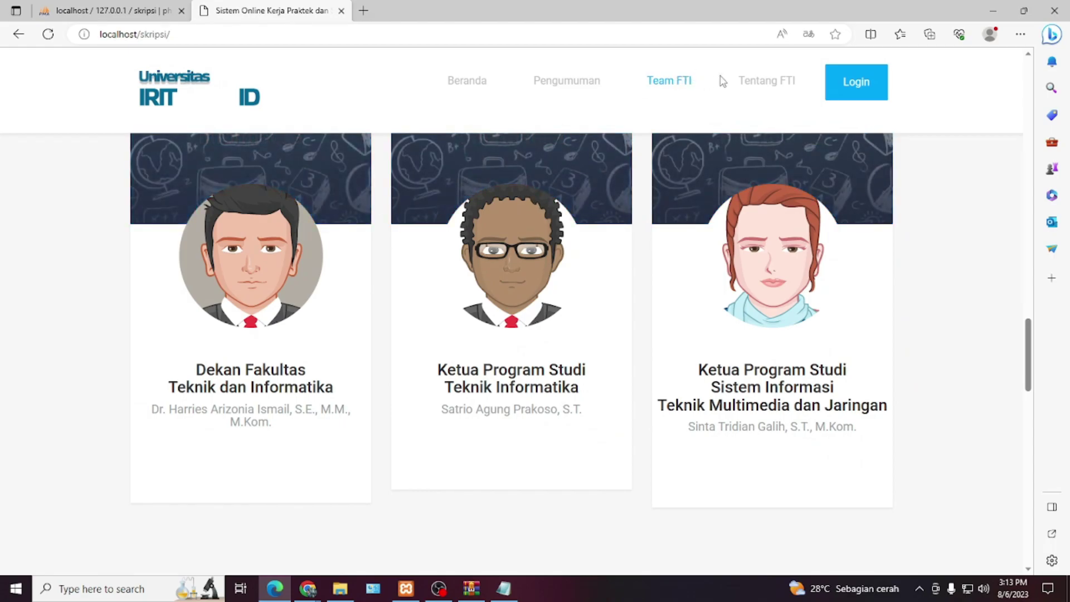
left_click(761, 88)
key("ctrl+minus")
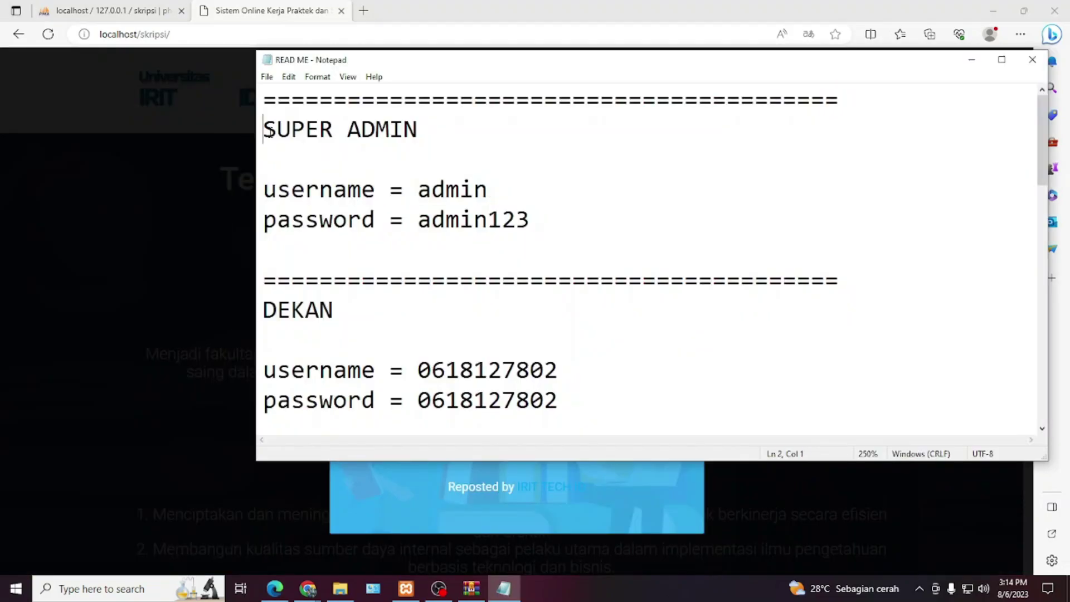
left_click_drag(263, 128, 543, 220)
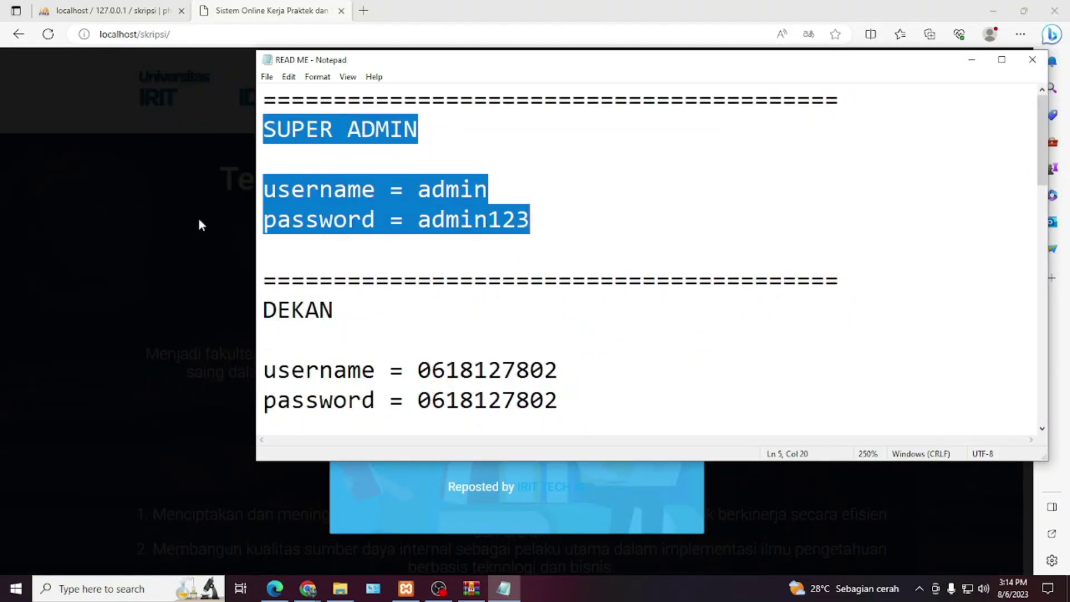
- Log in with the admin account at the Admin level, declining to save the password
left_click(199, 226)
left_click(855, 82)
left_click(450, 224)
type("admin")
key("Tab")
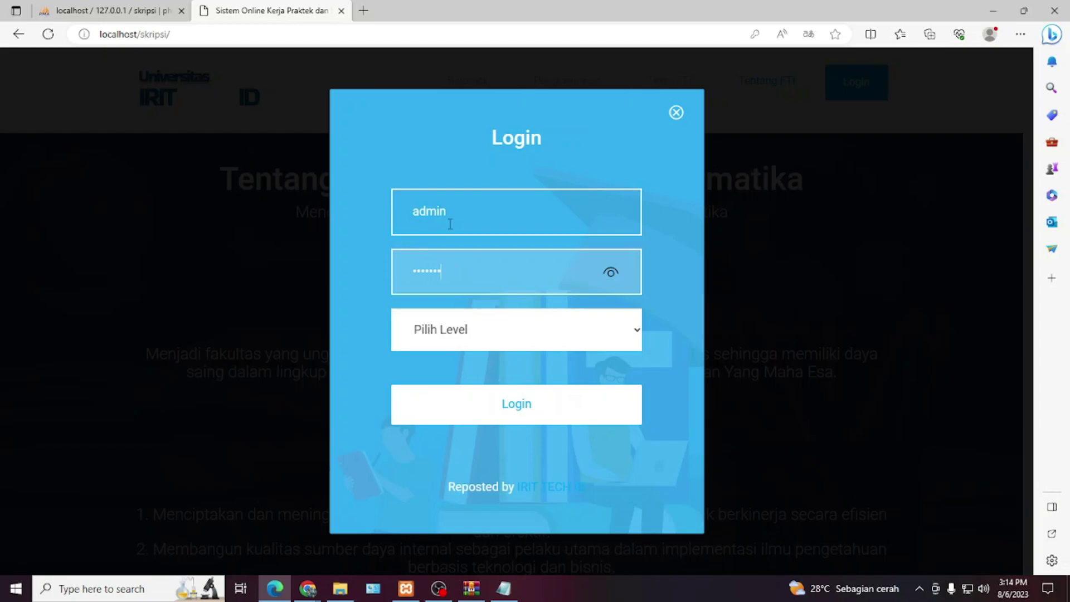
left_click(489, 321)
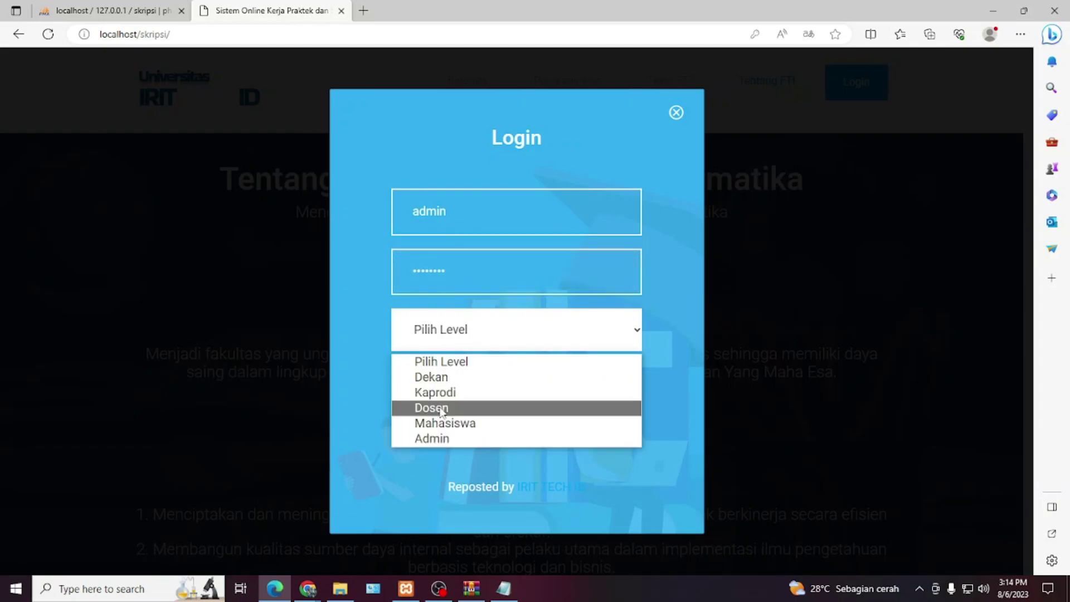
left_click(440, 438)
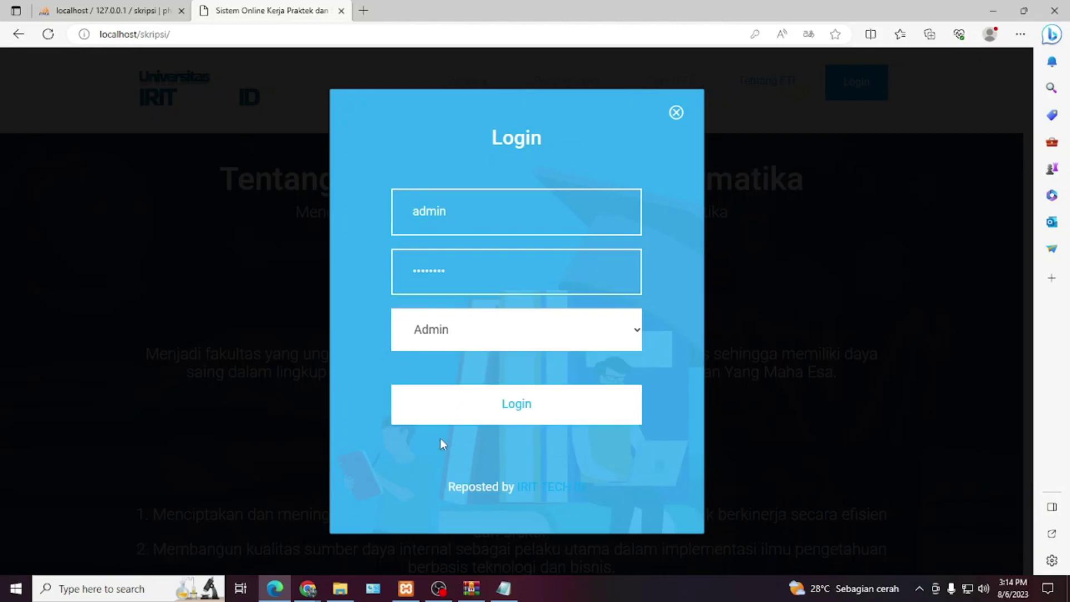
left_click(546, 412)
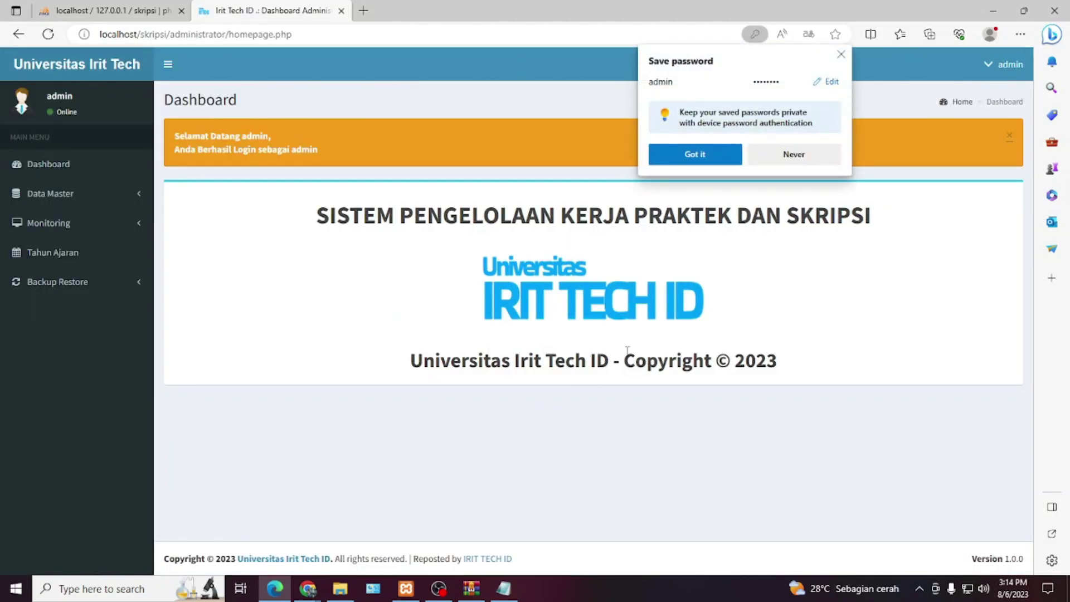
left_click(838, 52)
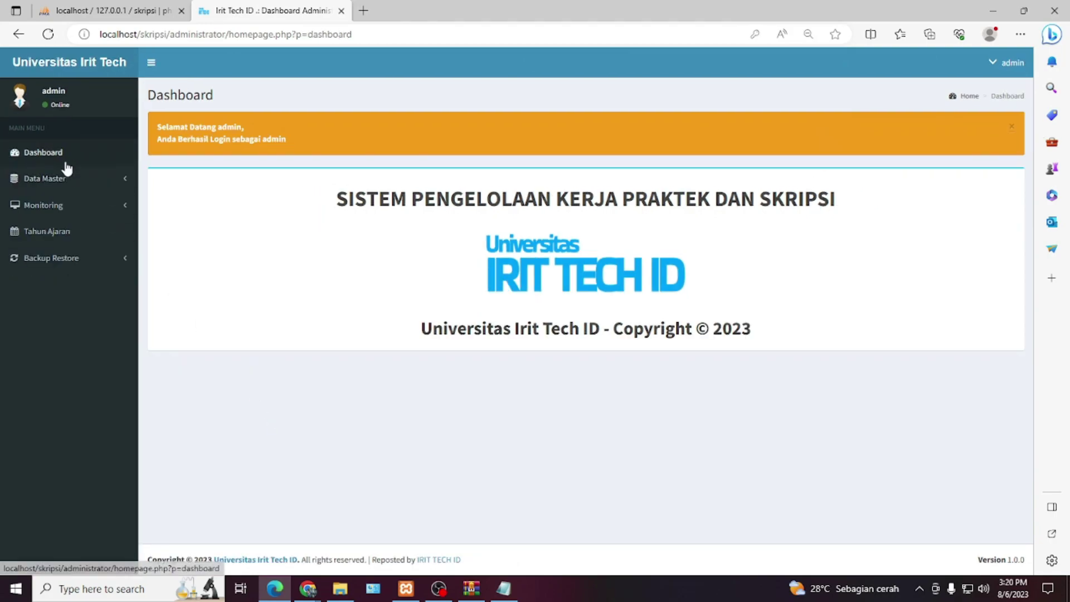
- Reload the Dashboard and go to Data Master > Data Admin
left_click(64, 156)
left_click(68, 185)
left_click(62, 193)
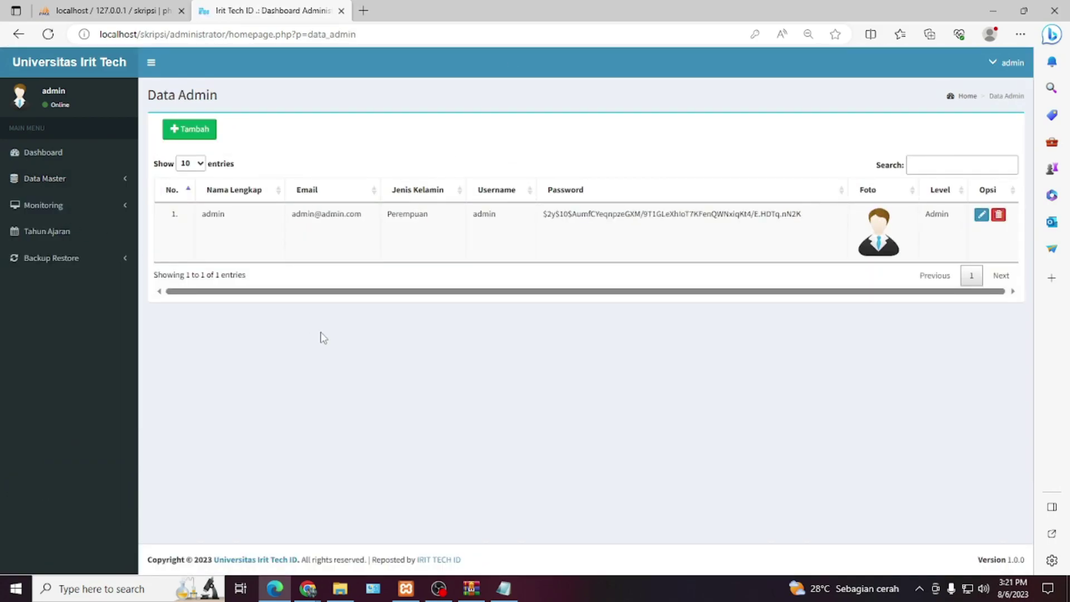
- Browse the Data Dekan Fakultas, Data Kaprodi and Data Dosen records
left_click(89, 178)
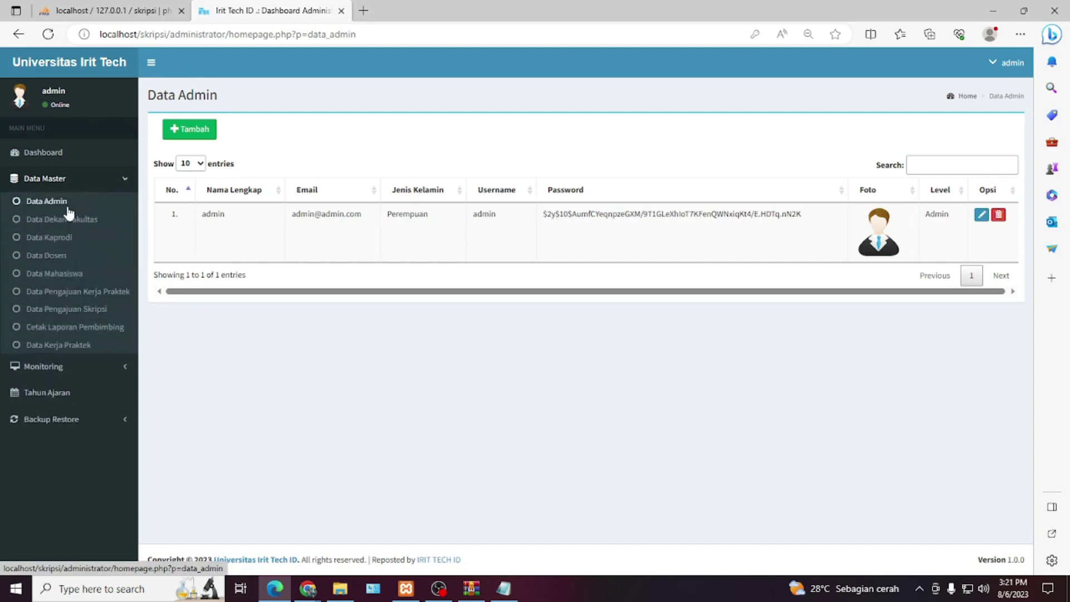
left_click(71, 212)
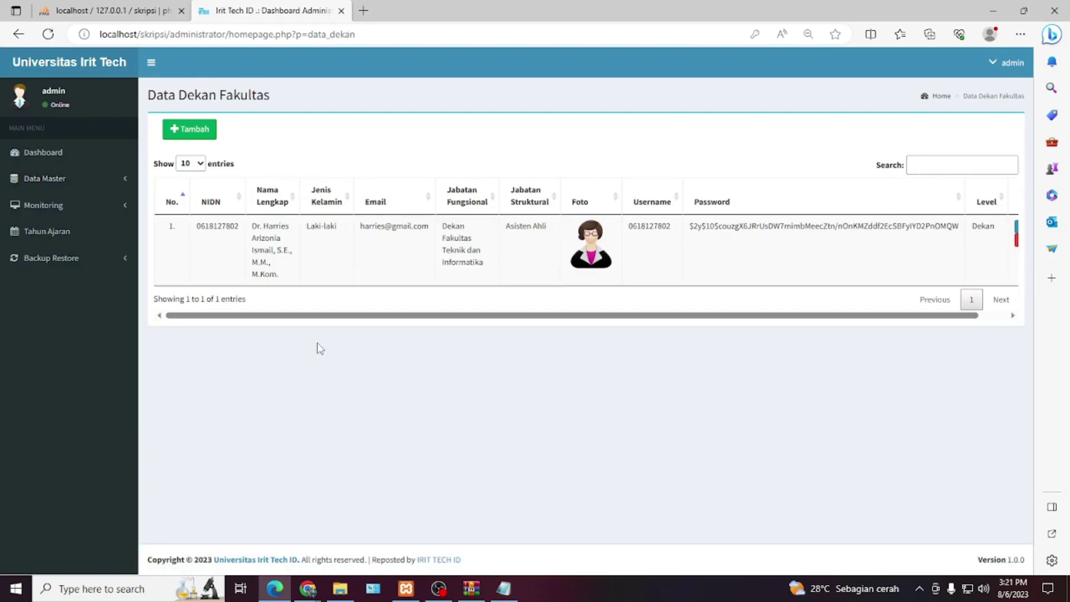
left_click(84, 187)
left_click(78, 238)
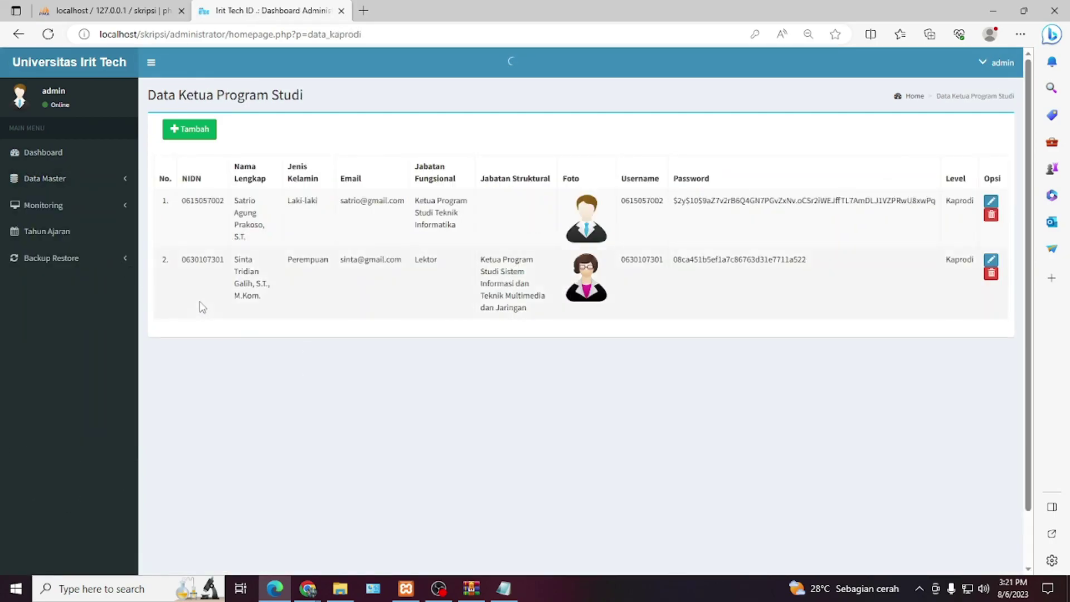
left_click(86, 179)
left_click(78, 257)
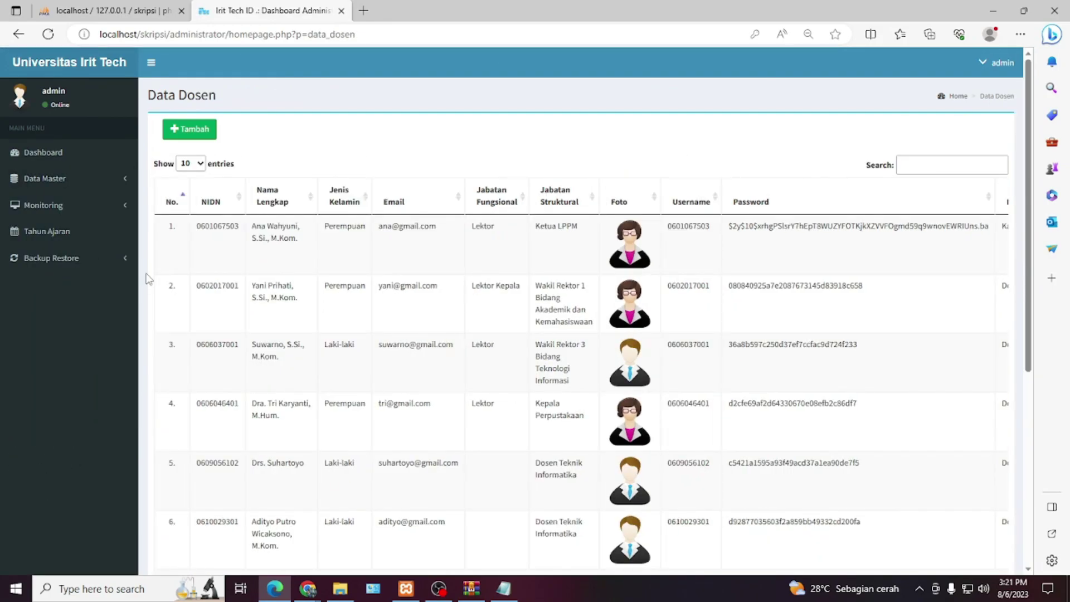
scroll(387, 416, "down", 5)
scroll(388, 418, "up", 5)
- View the Data Mahasiswa records and the empty Data Pengajuan Kerja Praktek list
left_click(68, 184)
left_click(66, 273)
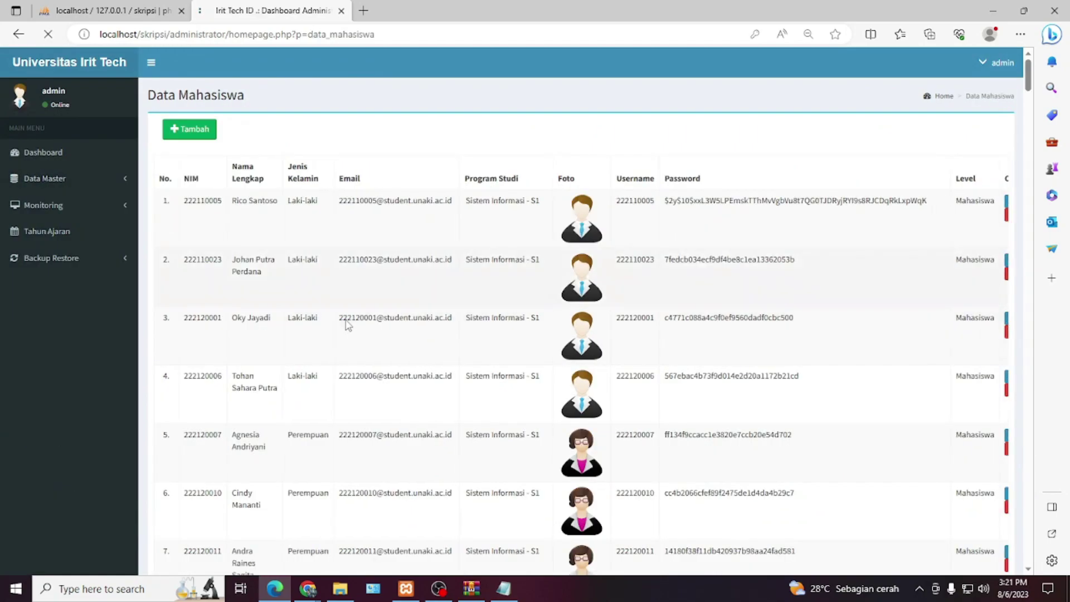
scroll(352, 398, "down", 5)
scroll(355, 396, "up", 5)
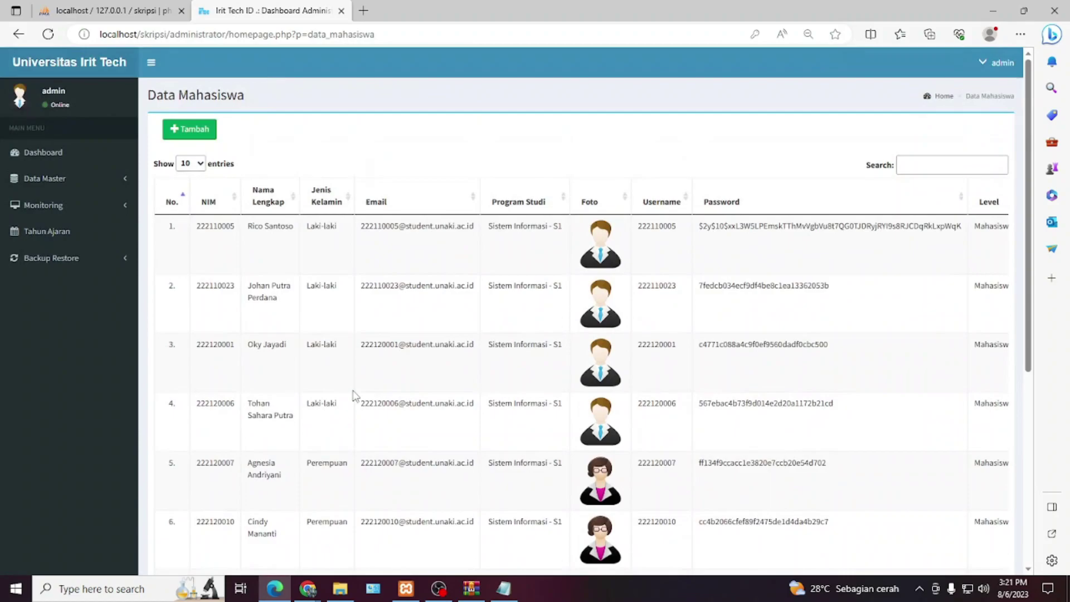
left_click(112, 188)
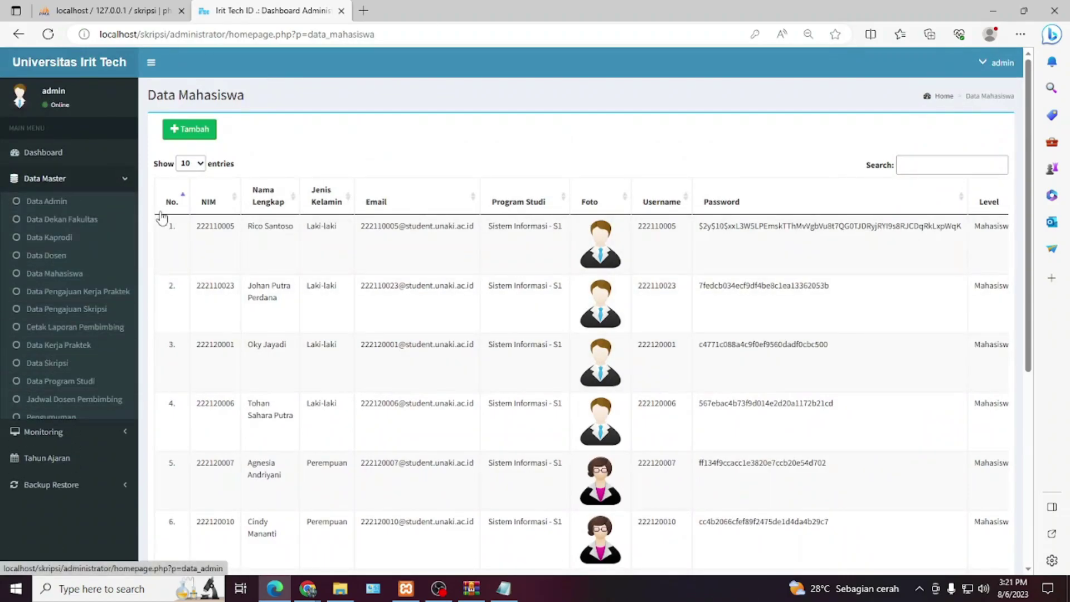
left_click(88, 298)
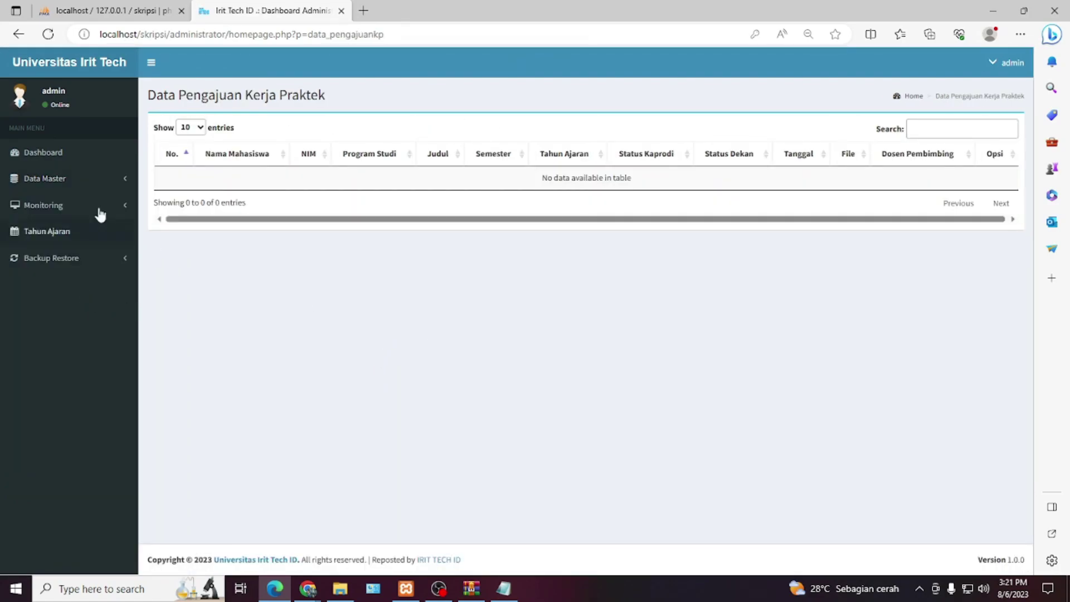
left_click(76, 185)
- Review the Data Pengajuan Skripsi list and the Cetak Laporan Distribusi report page
left_click(84, 308)
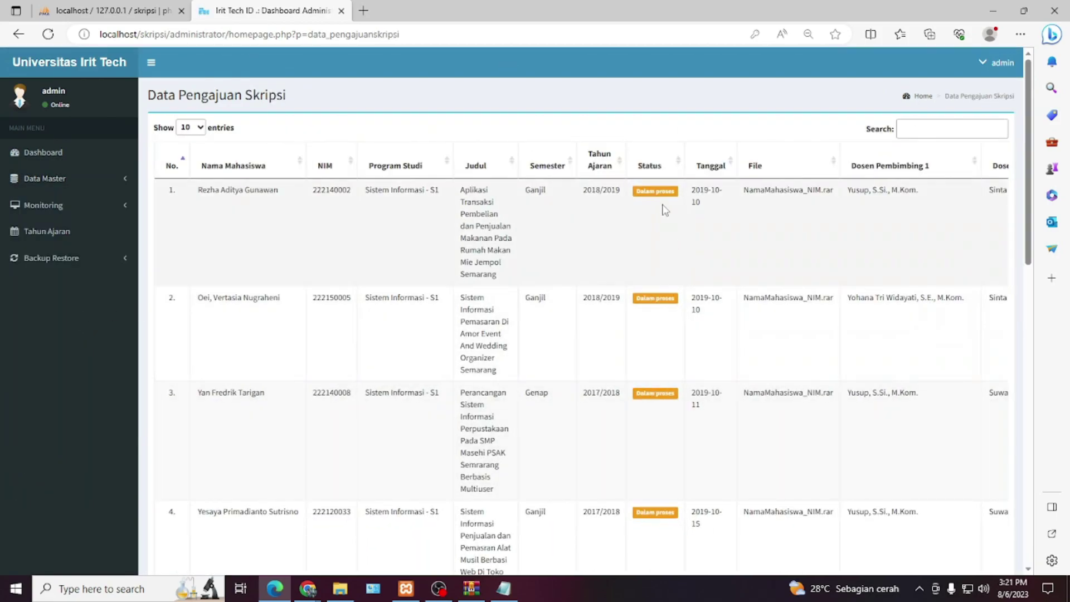
scroll(664, 210, "down", 10)
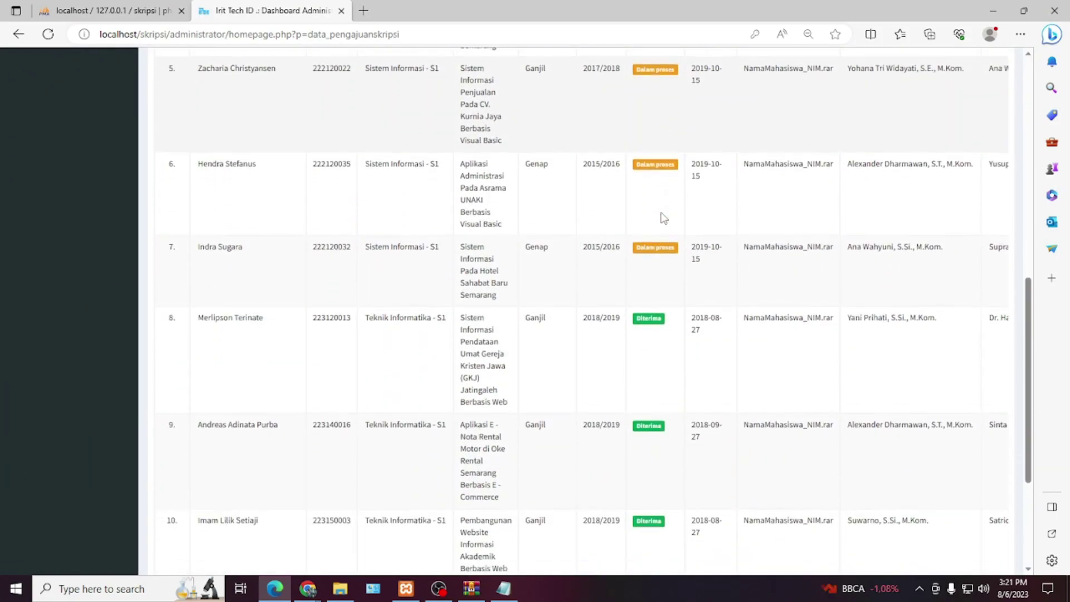
scroll(639, 320, "down", 4)
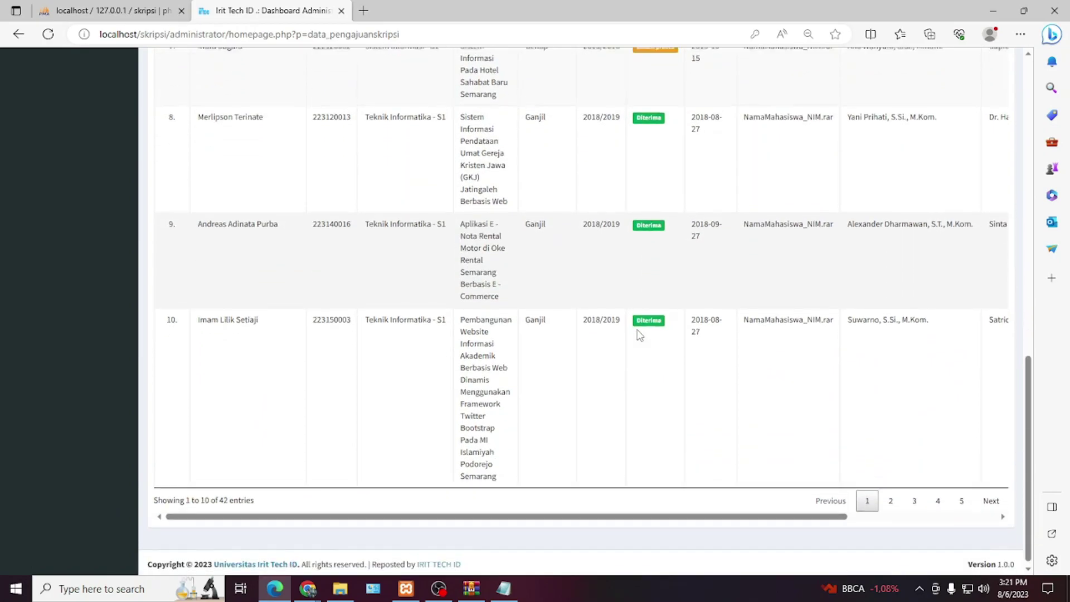
scroll(639, 334, "up", 14)
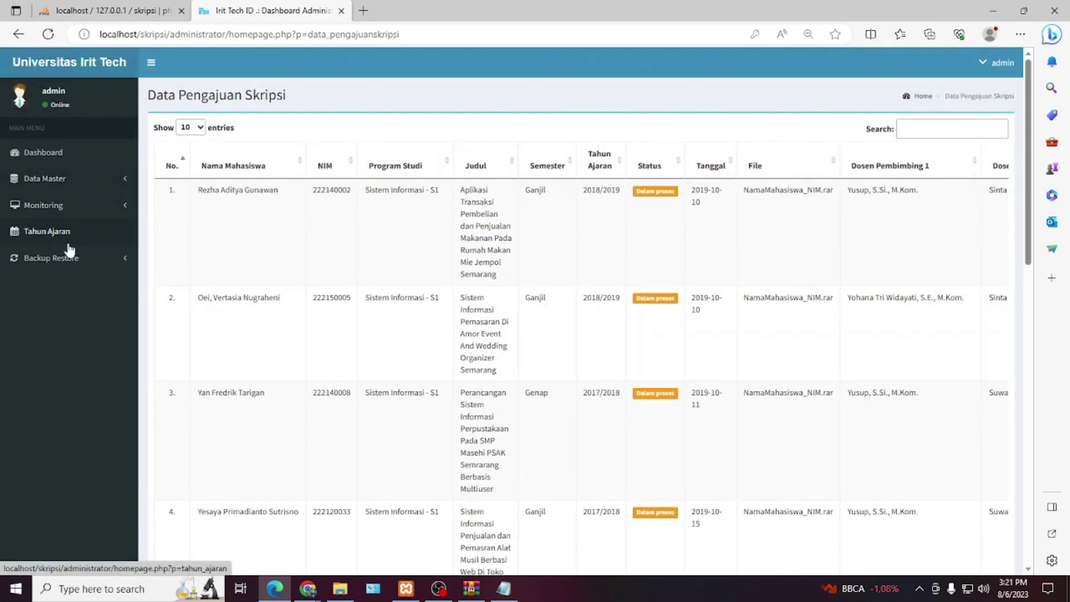
left_click(61, 178)
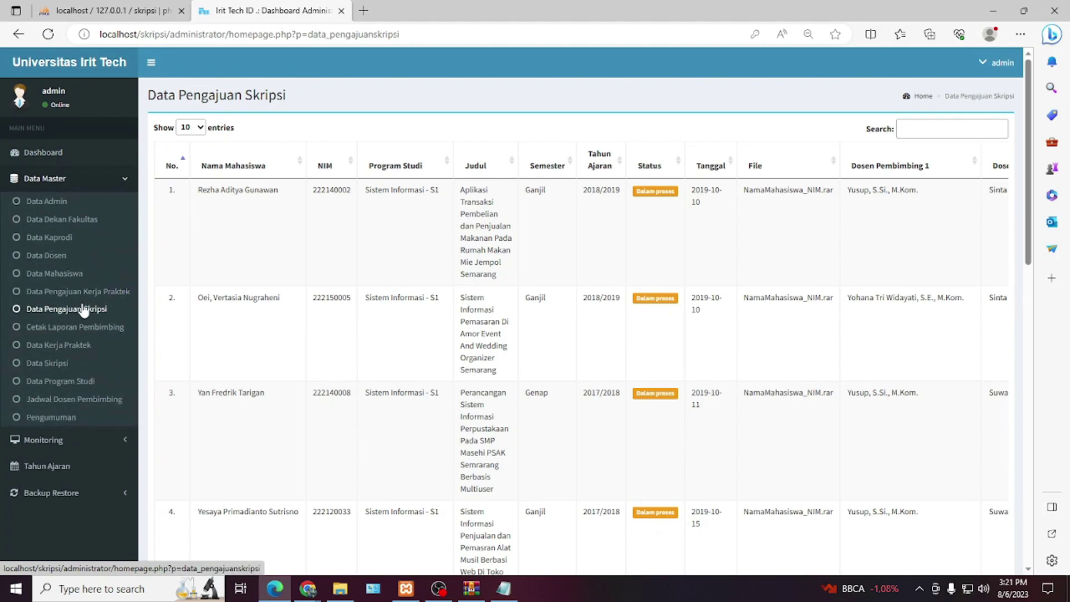
left_click(85, 328)
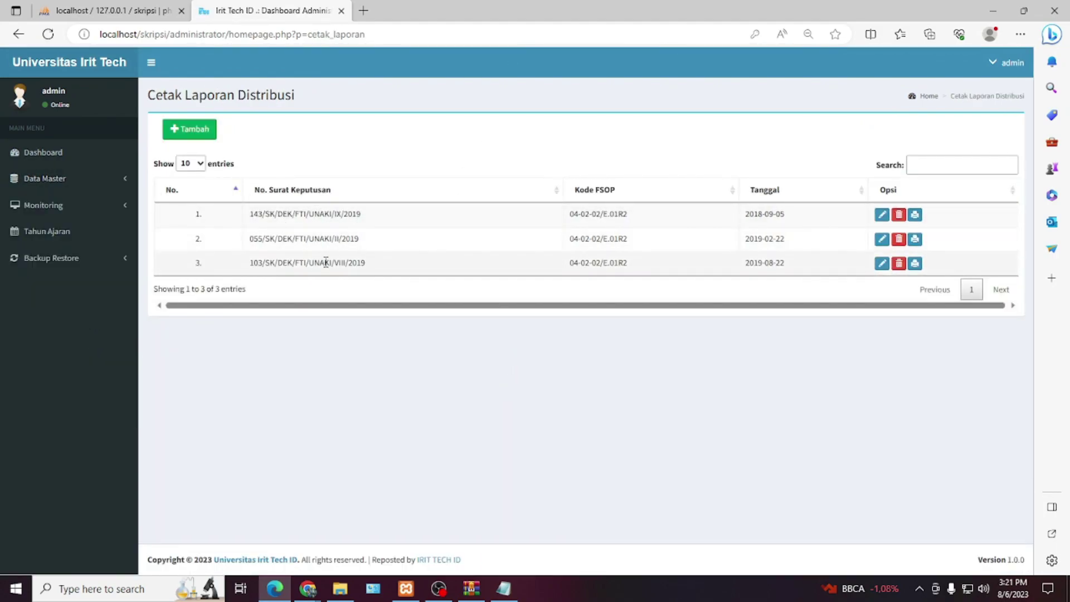
- Browse the Data Kerja Praktek, Data Skripsi and Data Program Studi tables
left_click(89, 179)
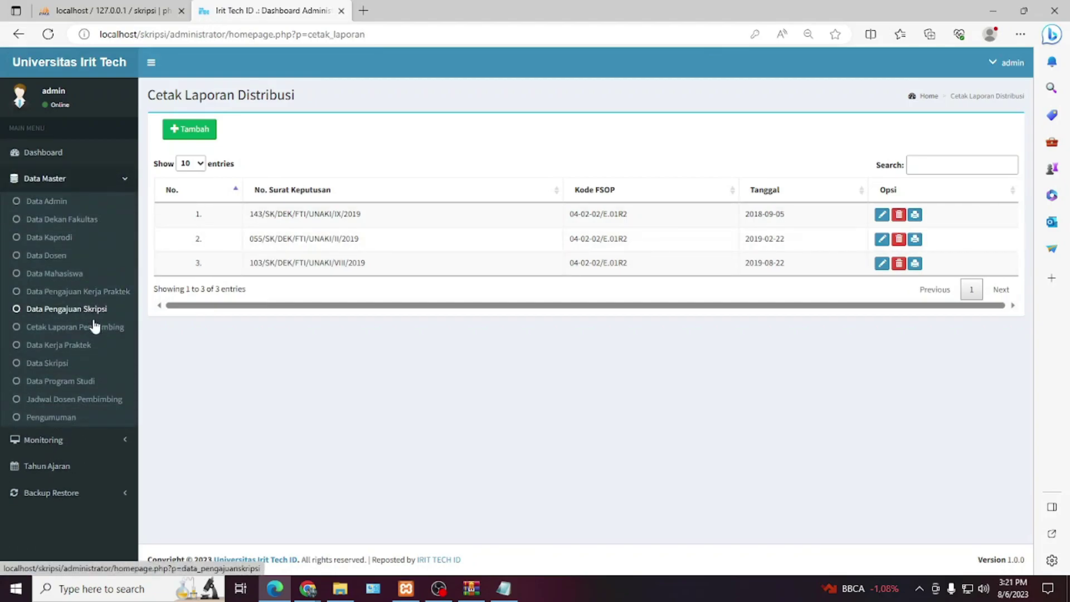
left_click(85, 347)
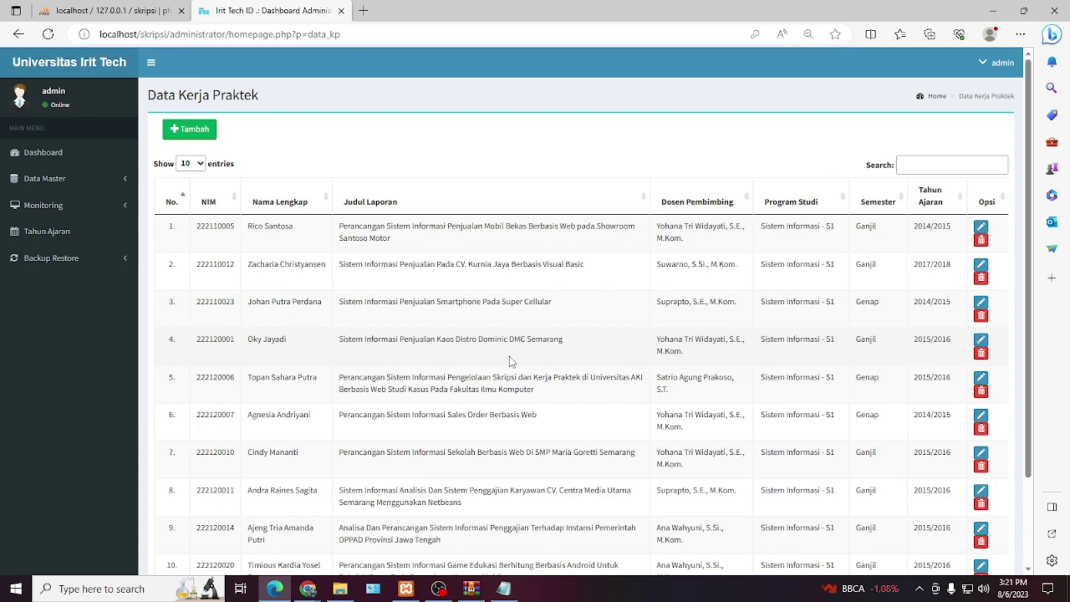
scroll(475, 360, "down", 2)
scroll(475, 360, "up", 2)
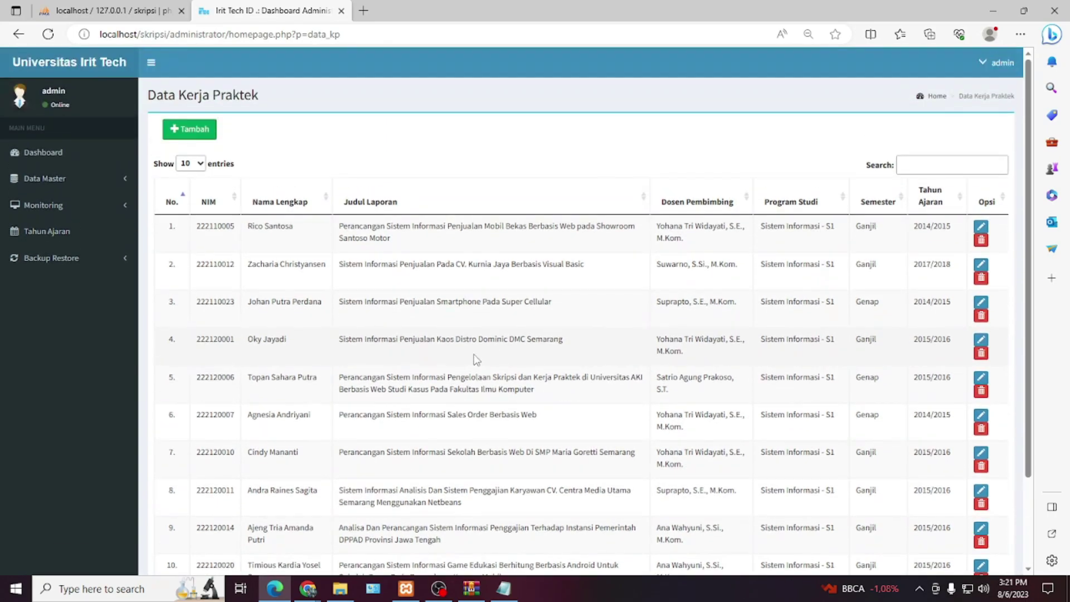
left_click(88, 179)
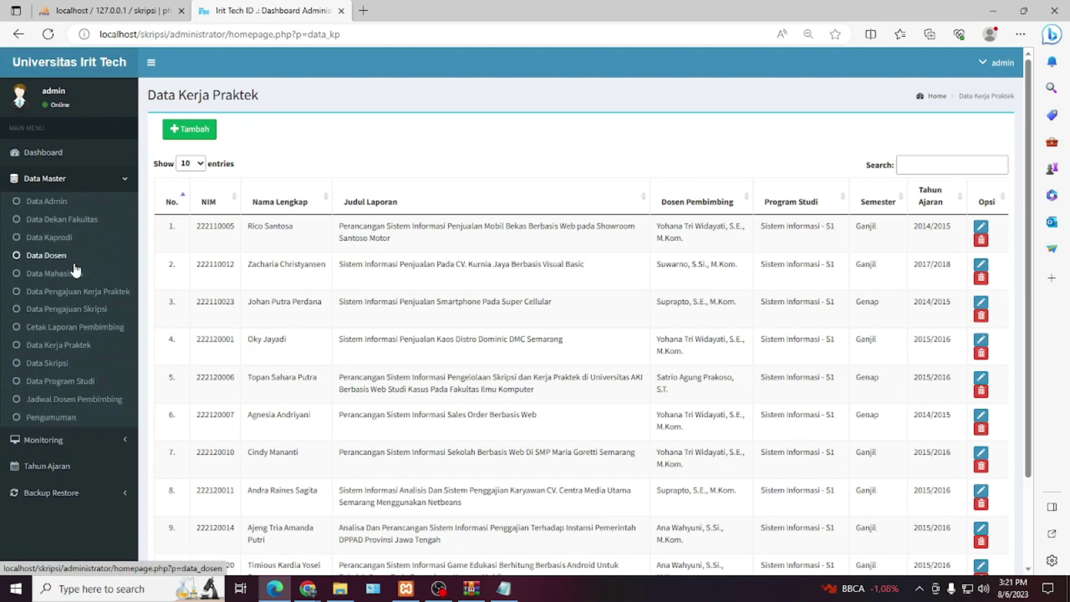
left_click(60, 364)
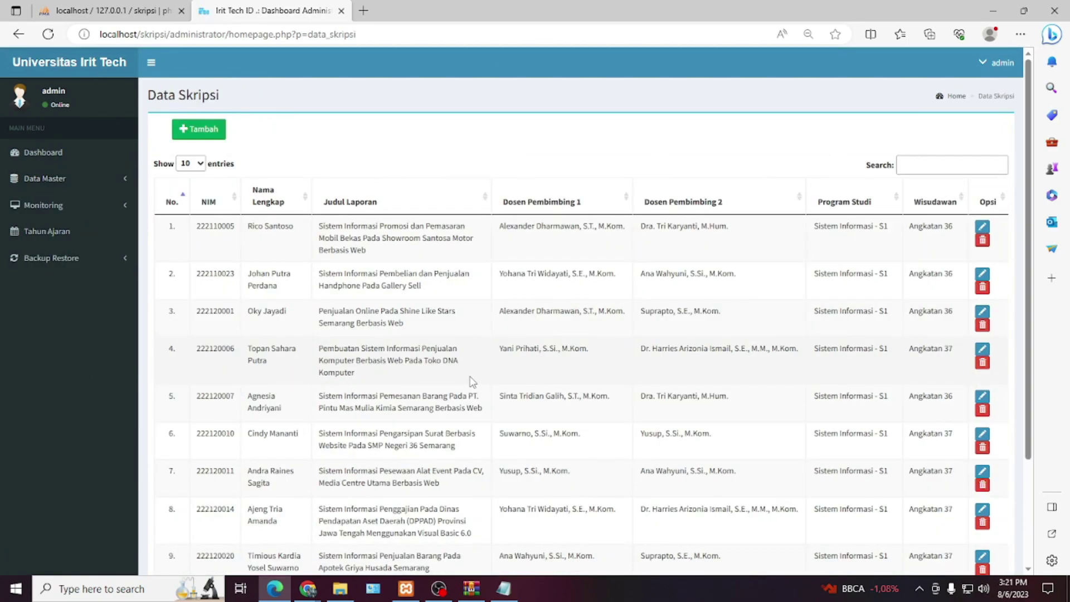
scroll(473, 382, "down", 2)
scroll(473, 381, "up", 2)
left_click(61, 179)
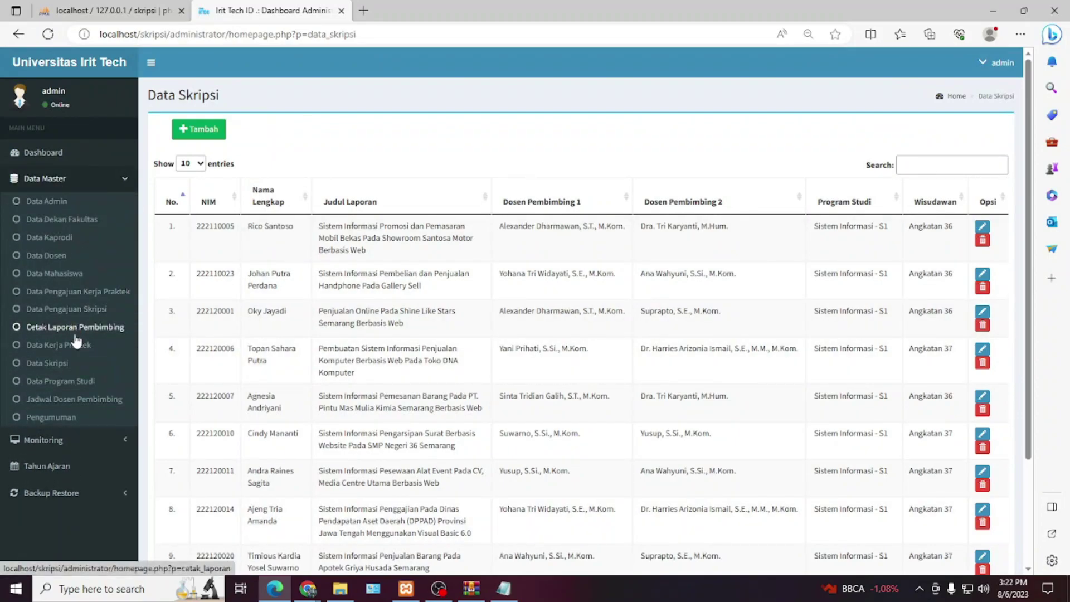
left_click(64, 383)
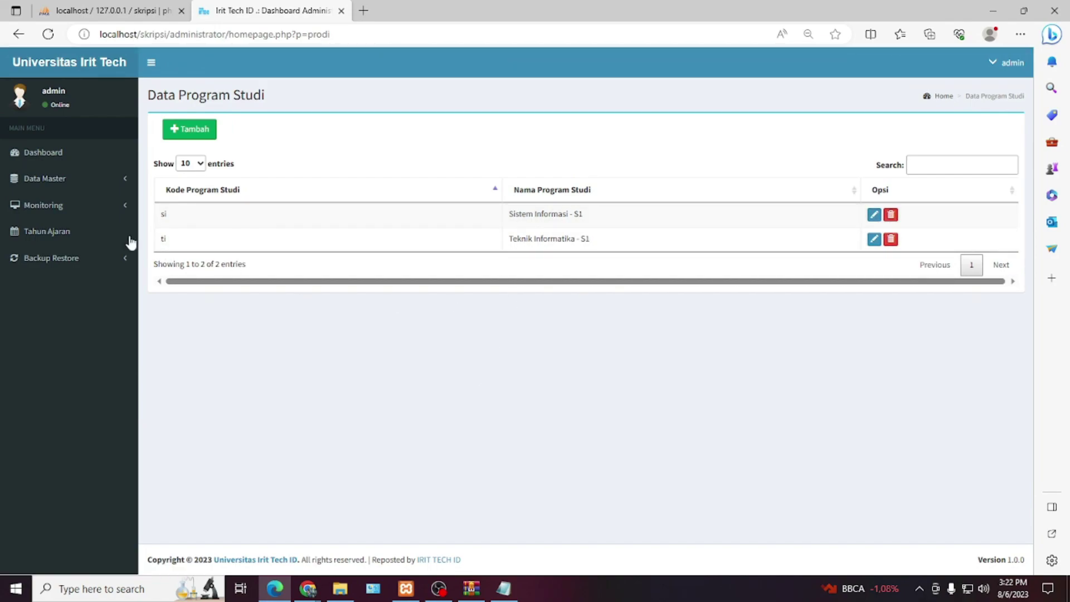
- View the empty Jadwal Dosen Pembimbing schedule and then the Pengumuman list
left_click(95, 179)
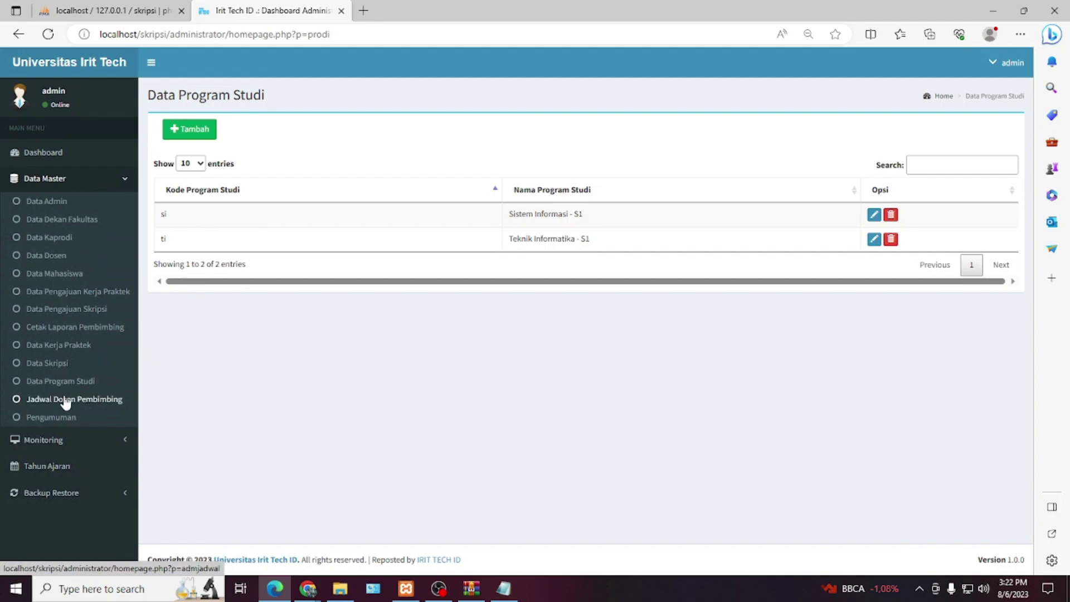
left_click(66, 404)
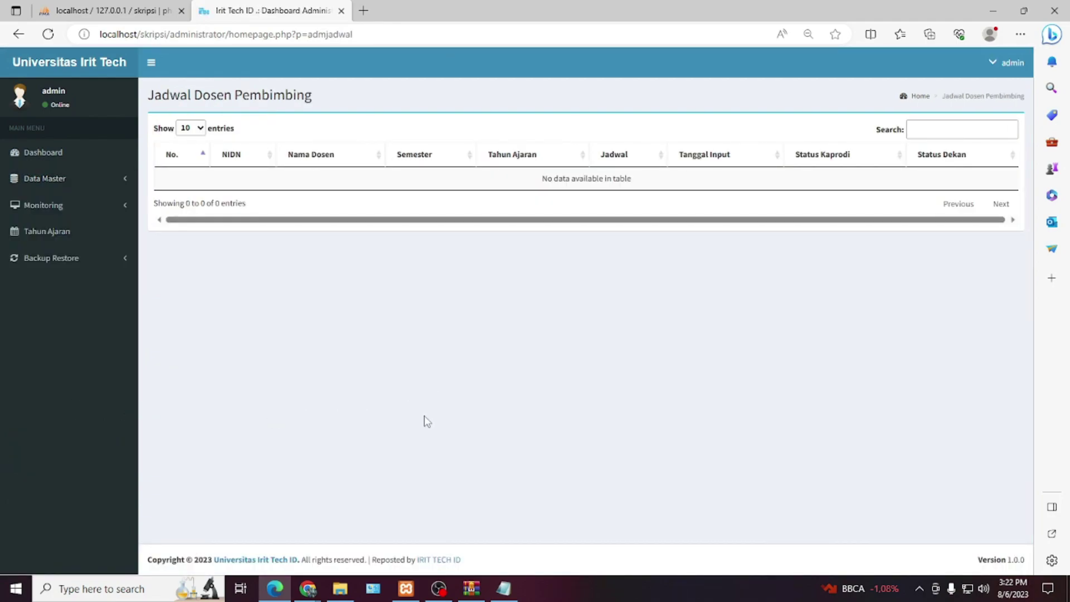
left_click(83, 180)
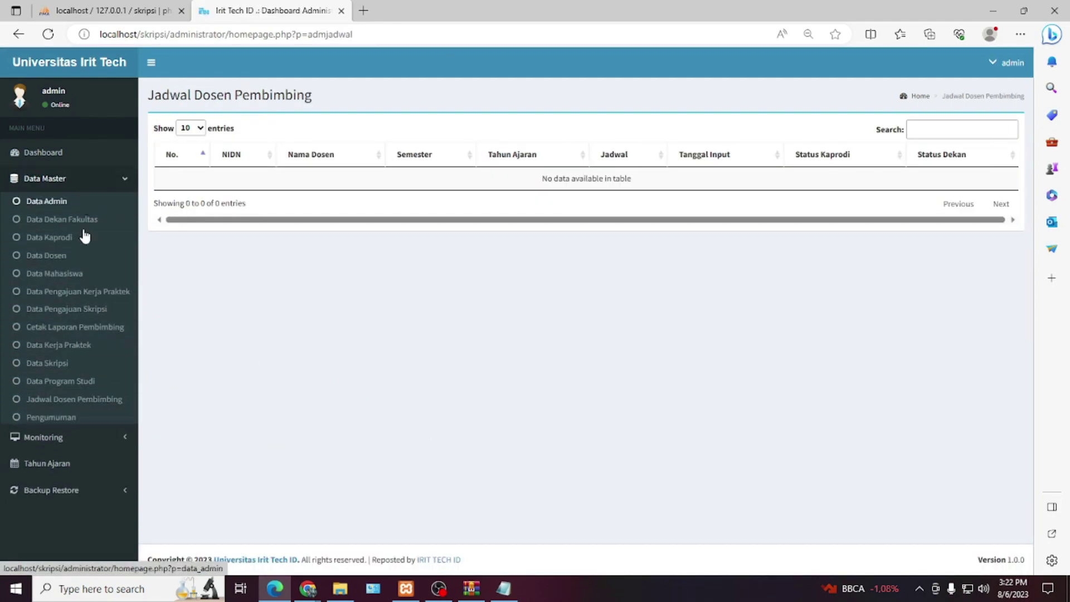
left_click(64, 419)
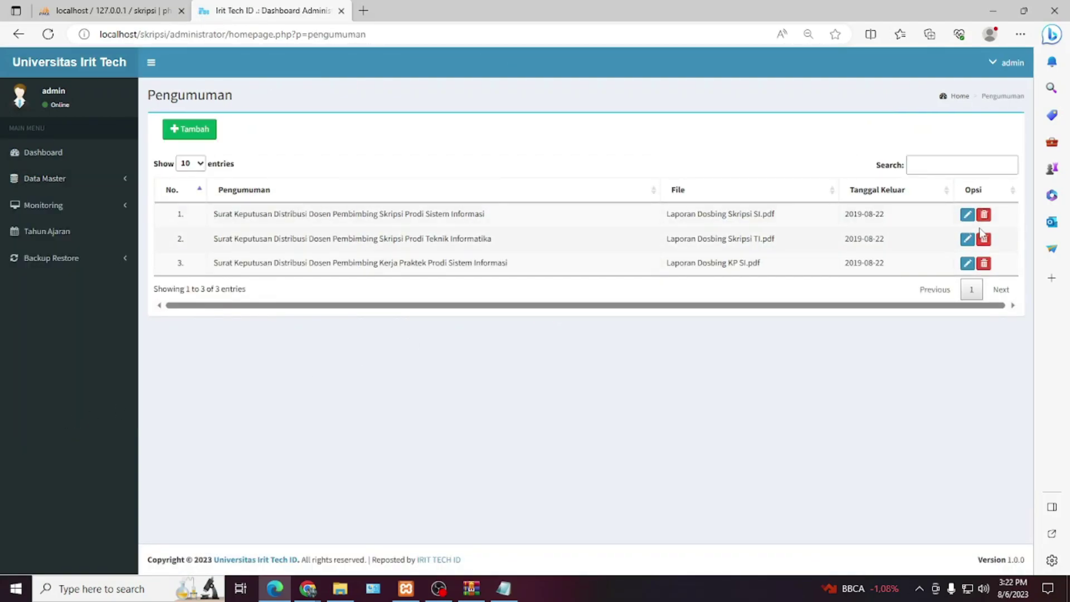
- Edit an announcement, delete and restore its title, then cancel without saving
left_click(967, 214)
double_click(304, 152)
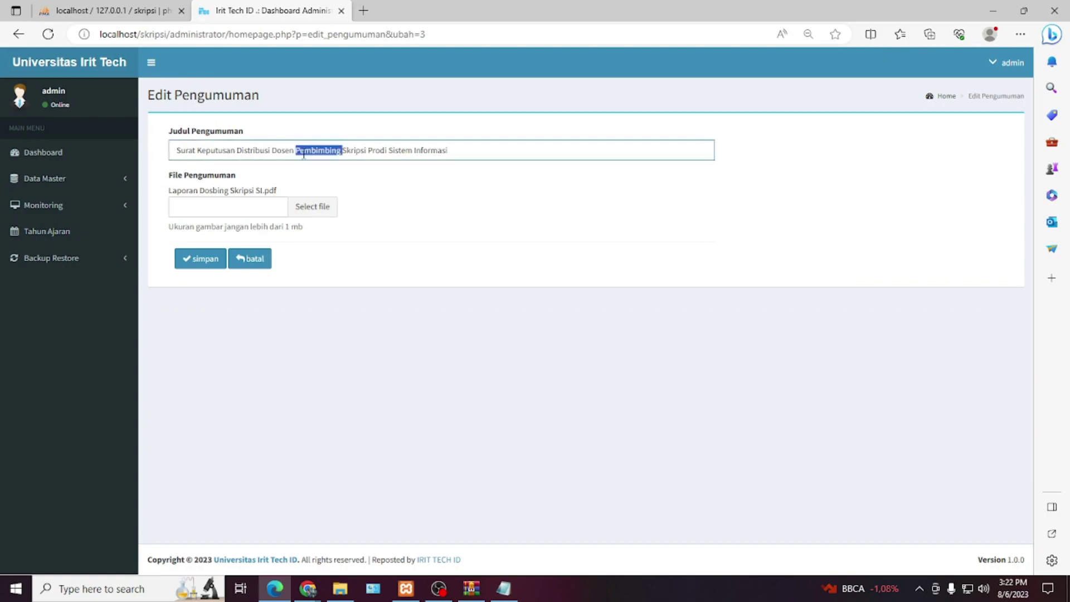
key("ctrl+a")
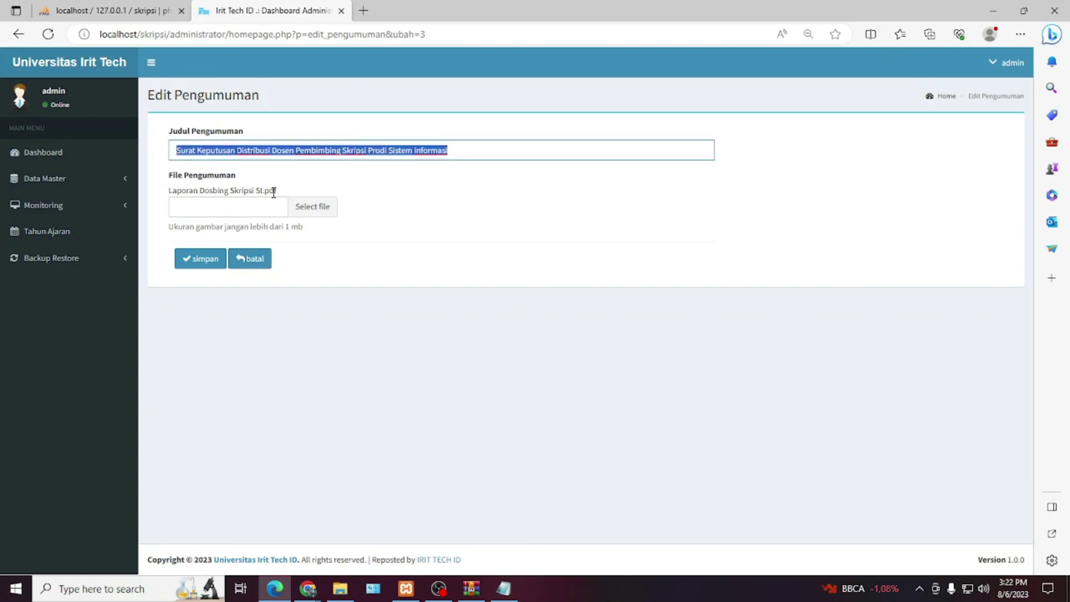
key("BackSpace")
key("ctrl+z")
left_click(249, 259)
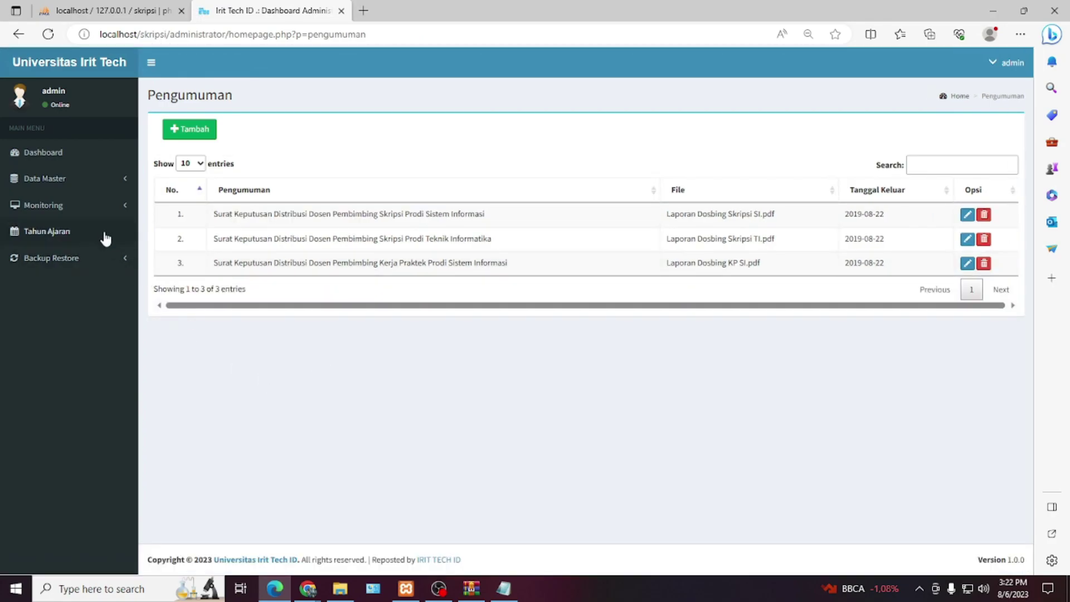
left_click(103, 211)
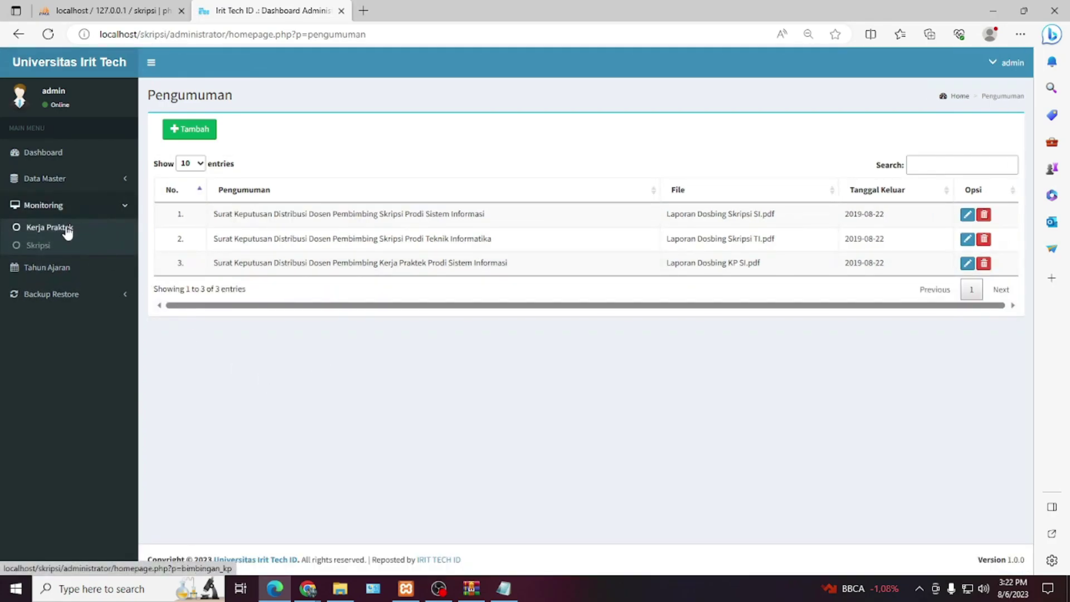
- Export the Kerja Praktek supervision list to Data Bimbingan Kerja Praktek.xlsx and review its 26 rows in Excel
left_click(62, 227)
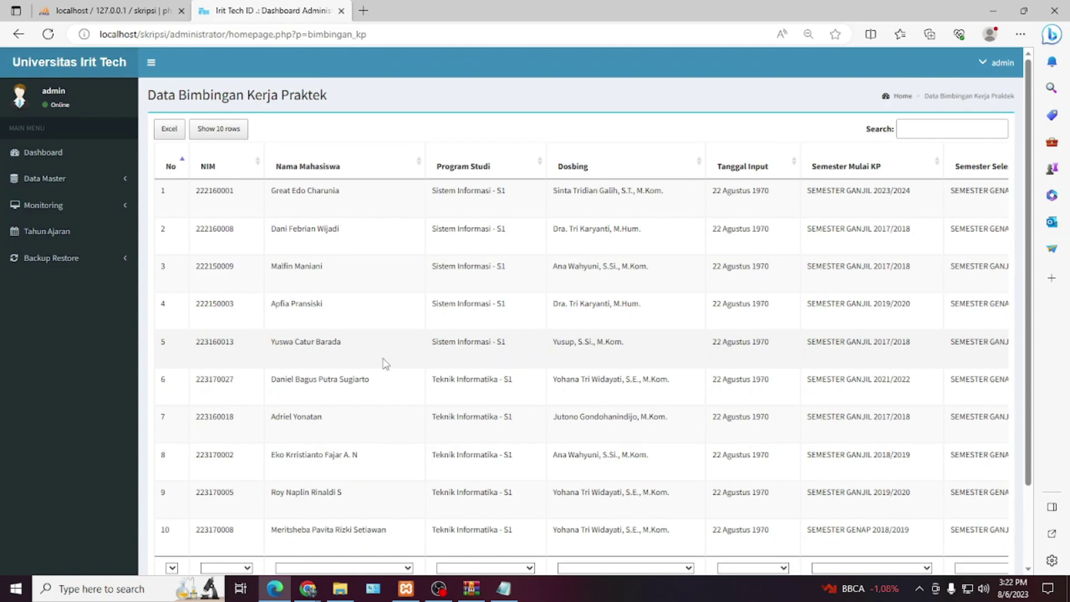
left_click(173, 134)
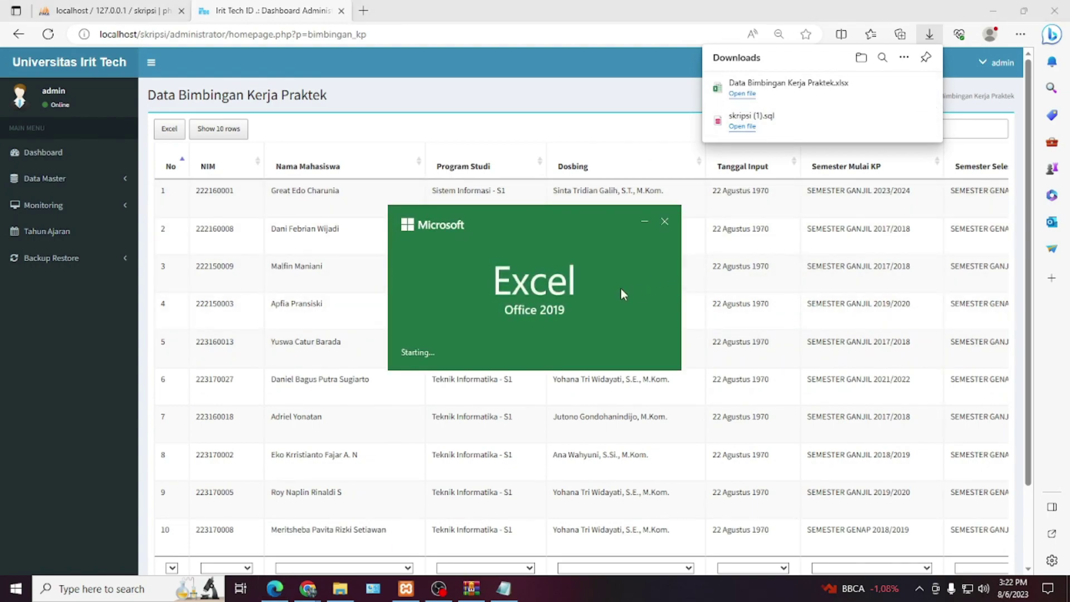
scroll(412, 316, "down", 3)
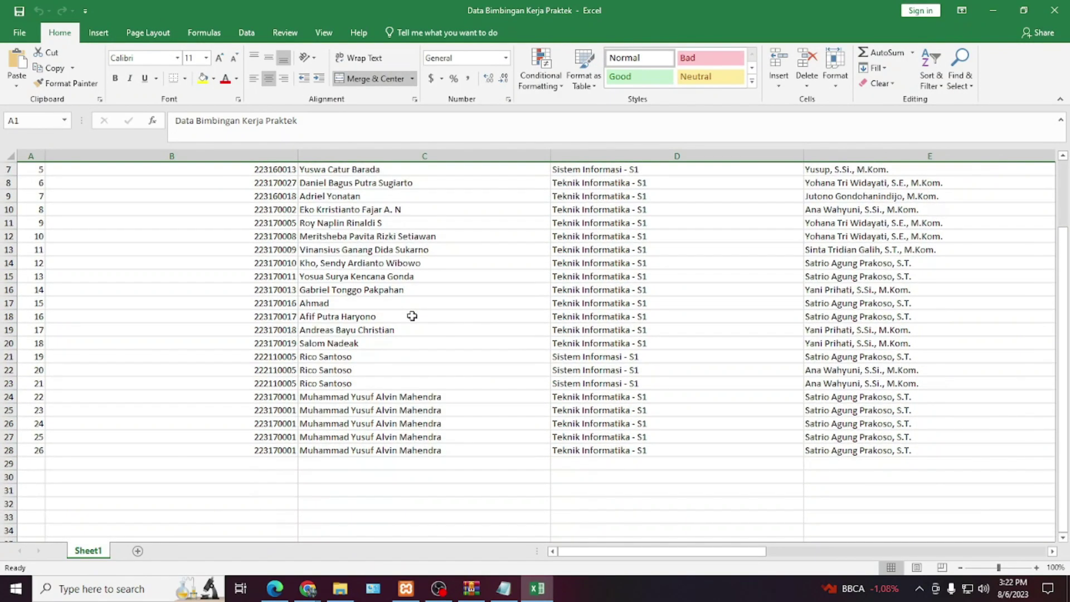
scroll(412, 316, "up", 3)
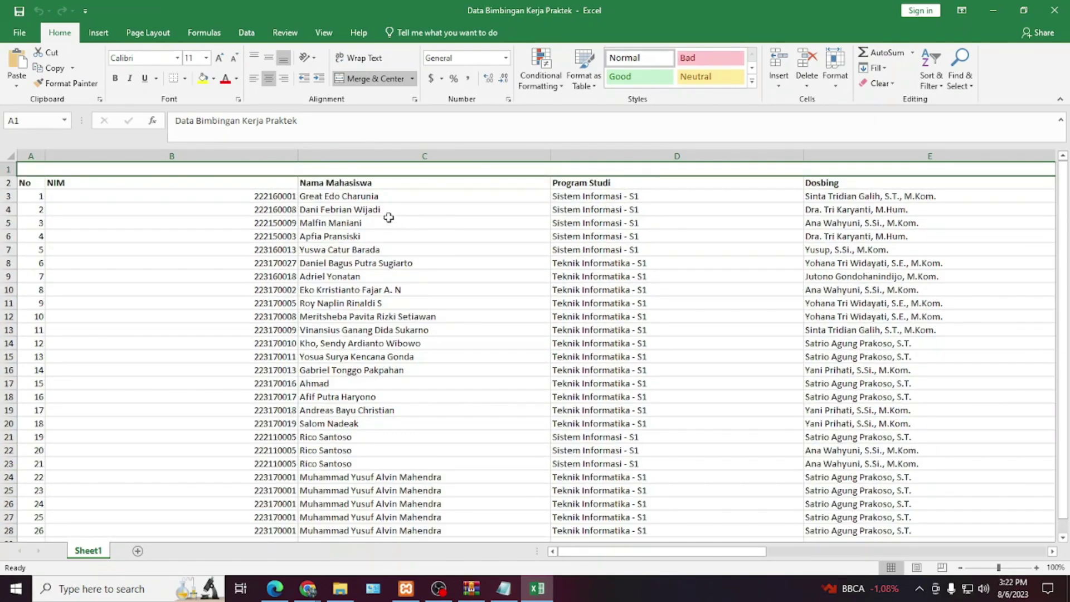
- Close Excel and look through the Skripsi monitoring page, adjusting the page zoom
left_click(1054, 10)
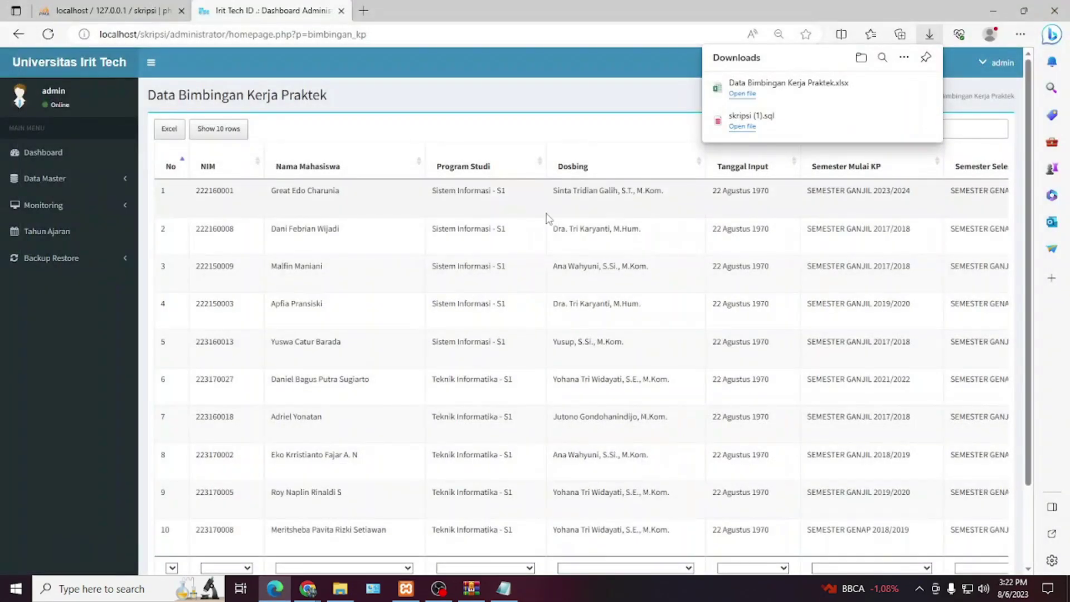
left_click(71, 217)
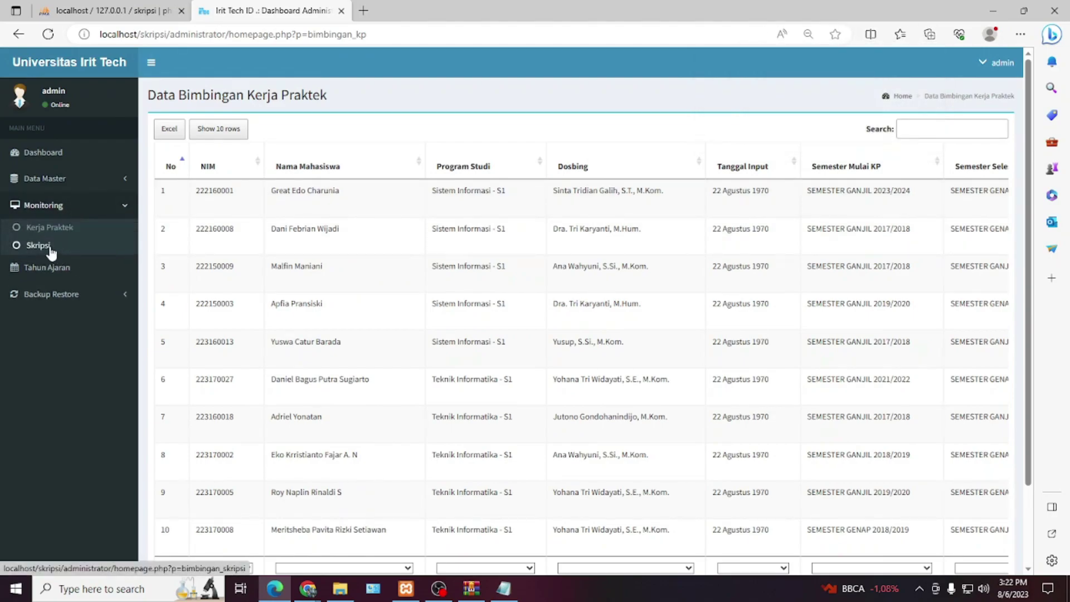
left_click(49, 246)
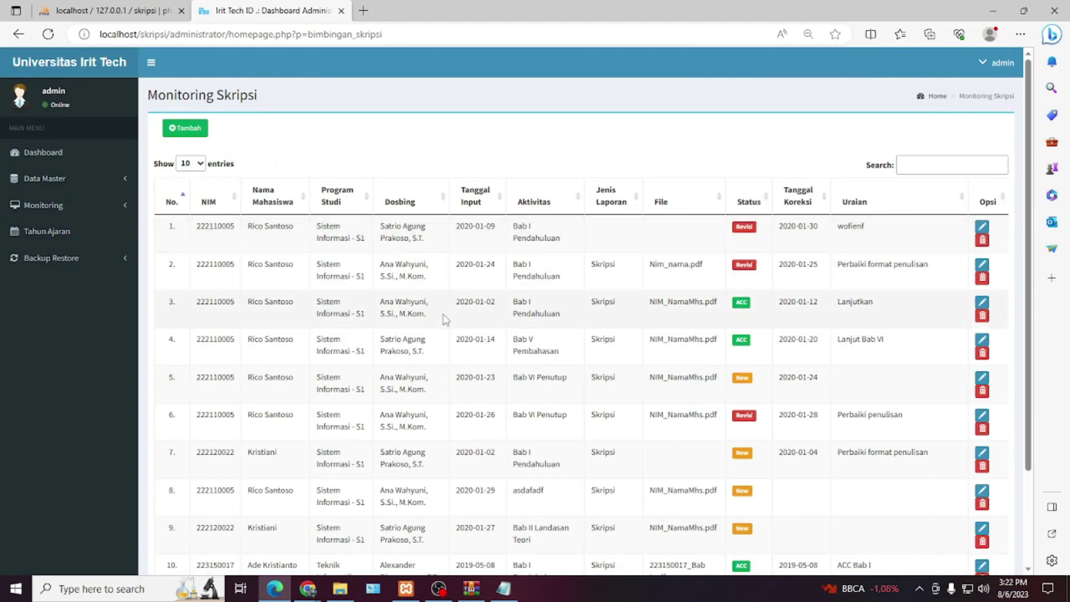
key("ctrl+minus")
key("ctrl+plus")
key("ctrl+plus")
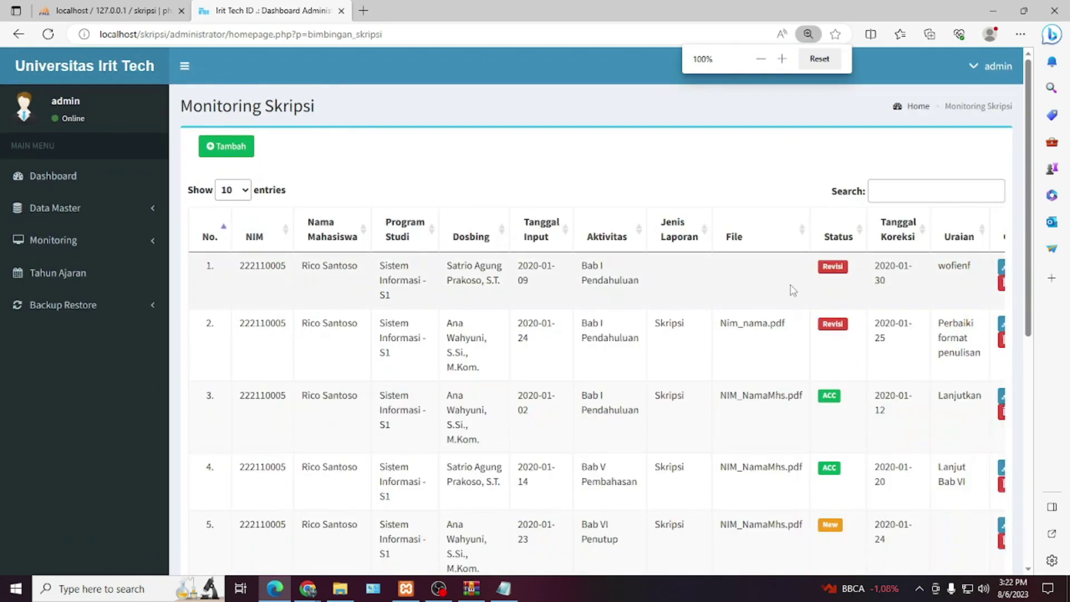
key("ctrl+minus")
key("ctrl+plus")
scroll(793, 293, "down", 2)
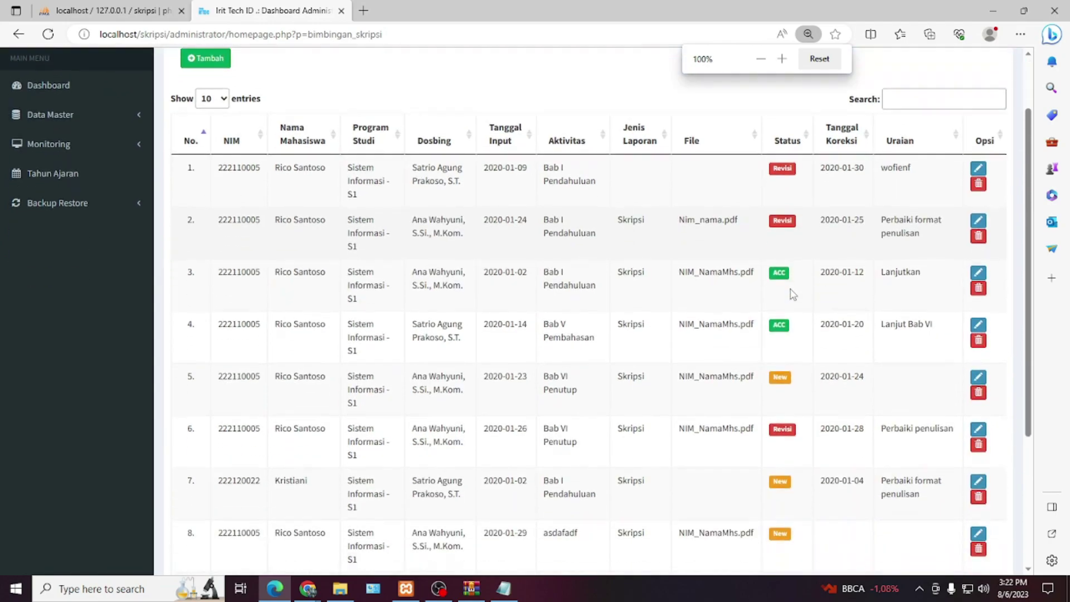
scroll(793, 293, "down", 3)
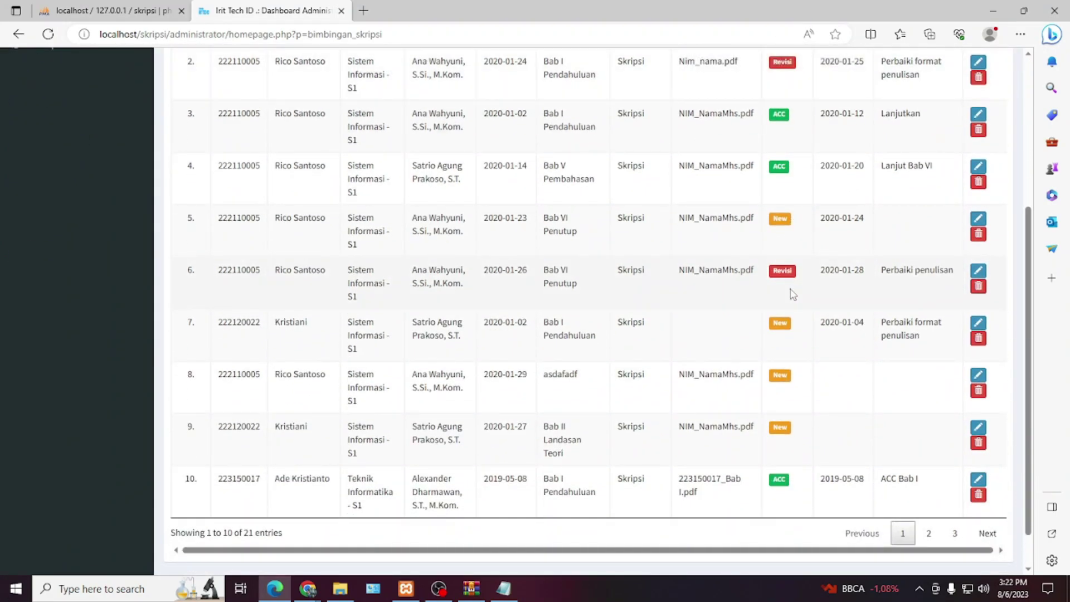
scroll(793, 294, "up", 5)
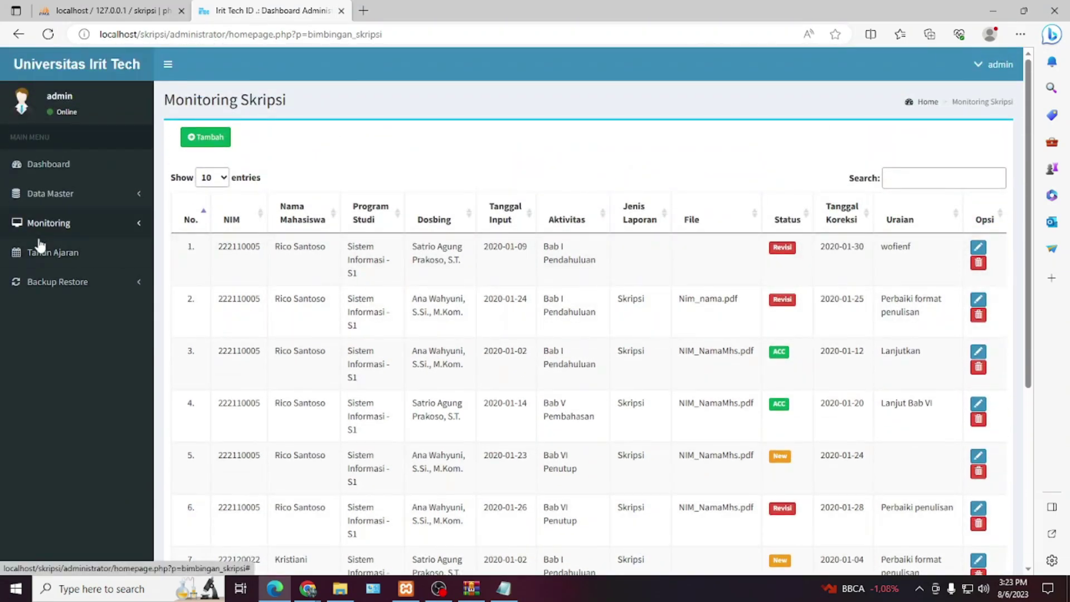
- Look through the Tahun Ajaran academic year list
left_click(42, 251)
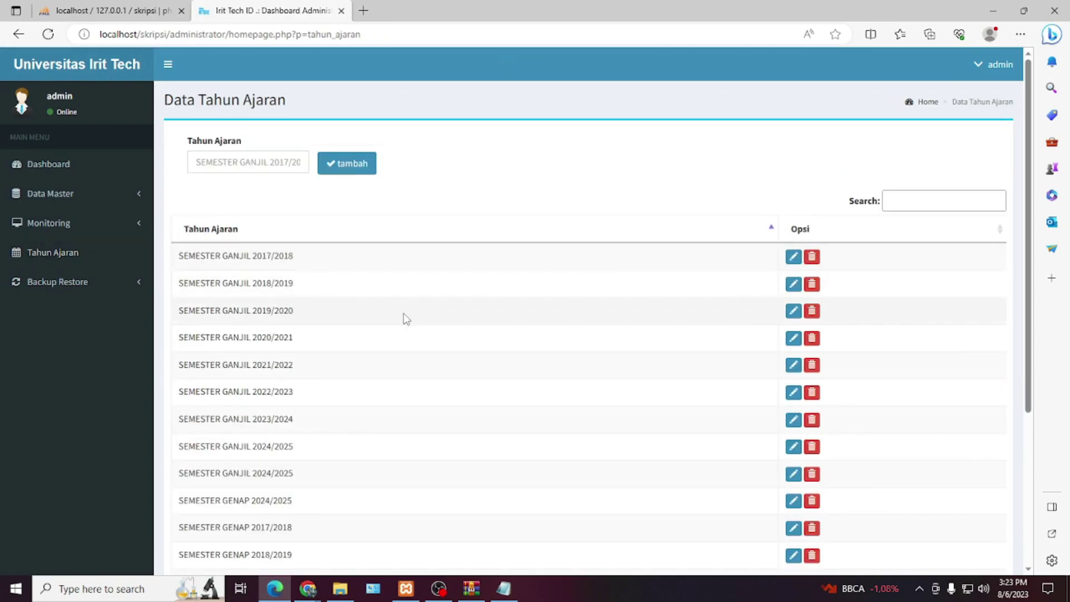
scroll(405, 318, "down", 5)
scroll(375, 304, "up", 5)
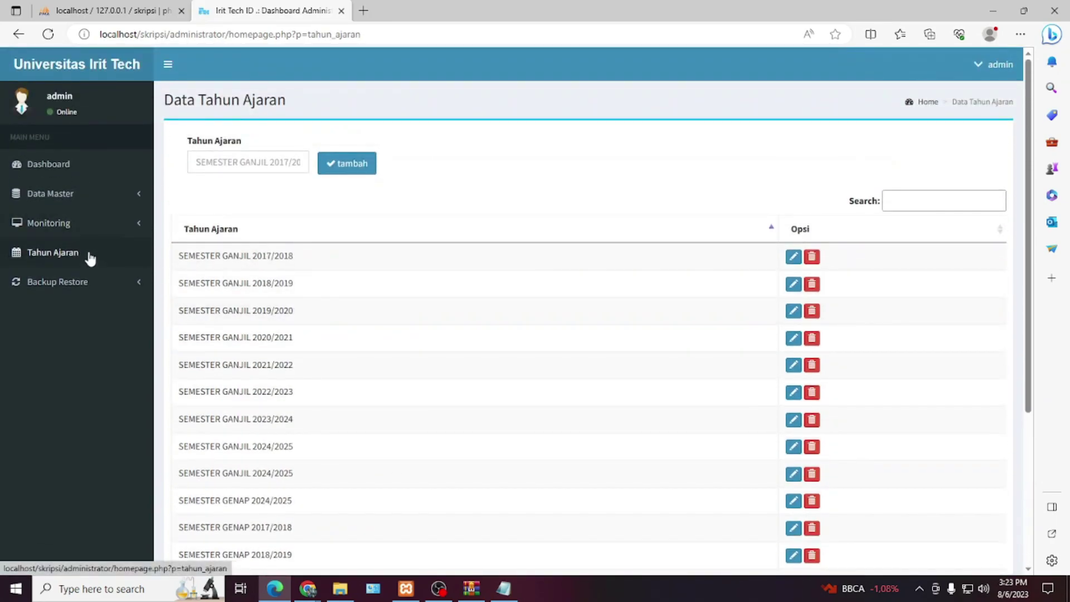
- Back up the database, then log out of the admin account
left_click(89, 283)
left_click(73, 310)
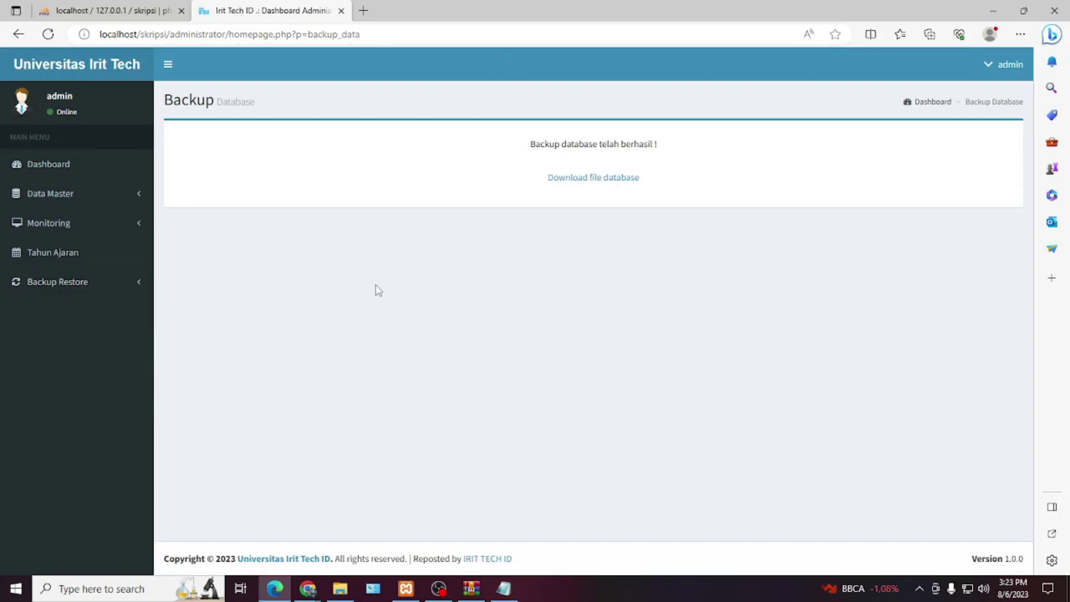
left_click(1009, 66)
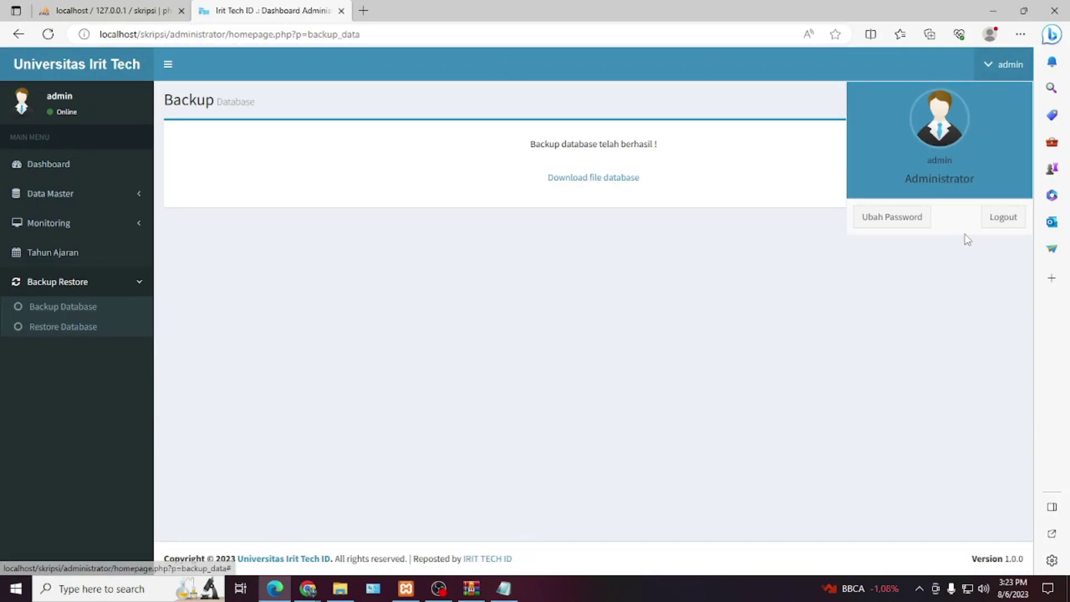
left_click(998, 219)
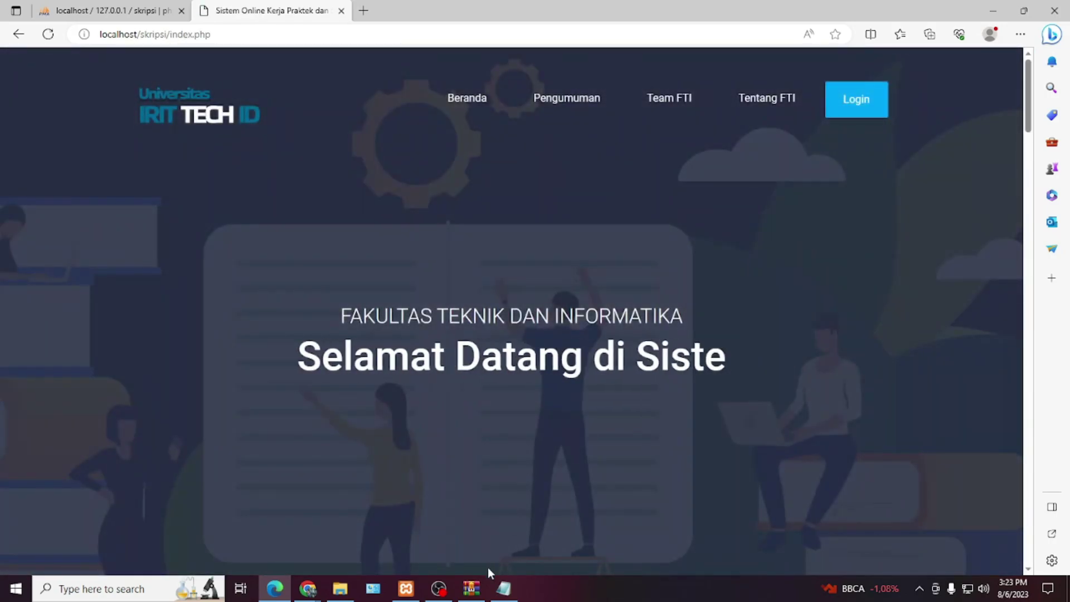
- Copy the Dekan username from the READ ME notes
left_click(471, 588)
left_click(504, 588)
left_click(481, 595)
left_click(480, 594)
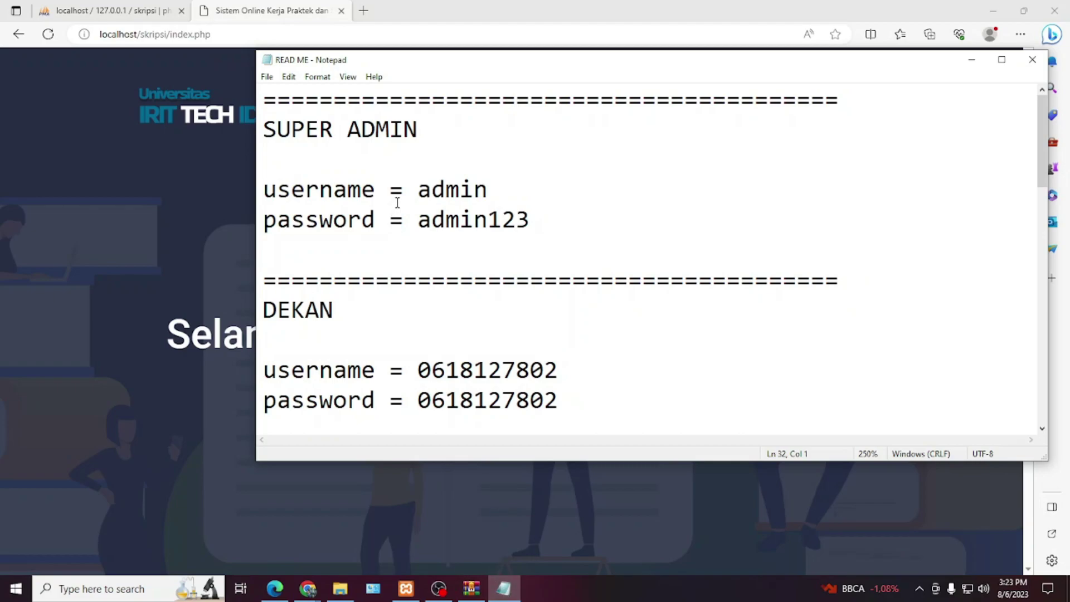
double_click(456, 369)
key("ctrl+c")
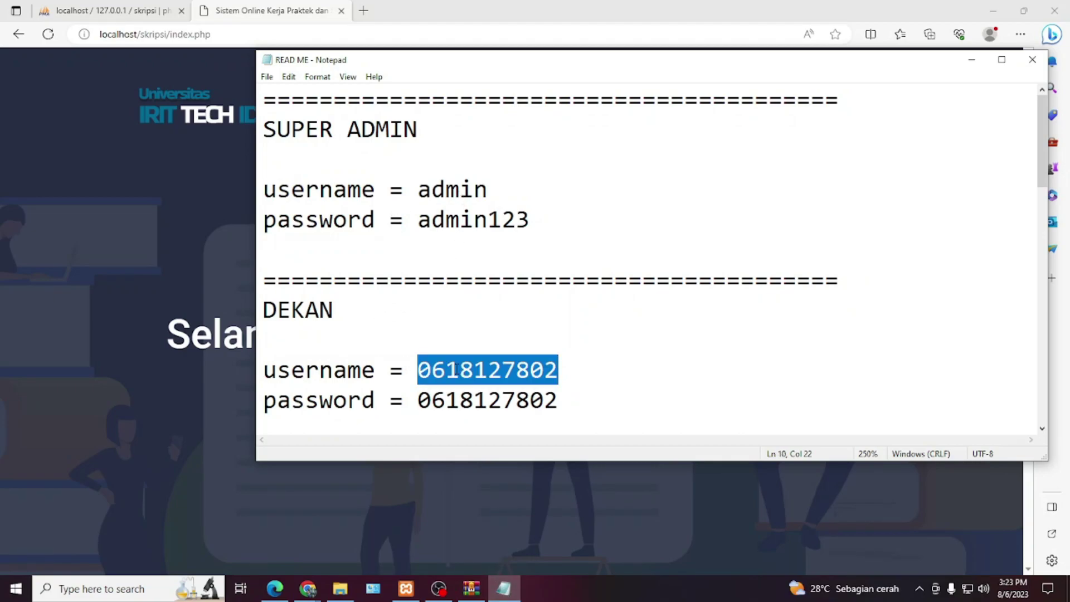
- Log in with the copied credentials at the Dekan level
left_click(172, 275)
left_click(869, 99)
left_click(449, 222)
key("ctrl+v")
key("Tab")
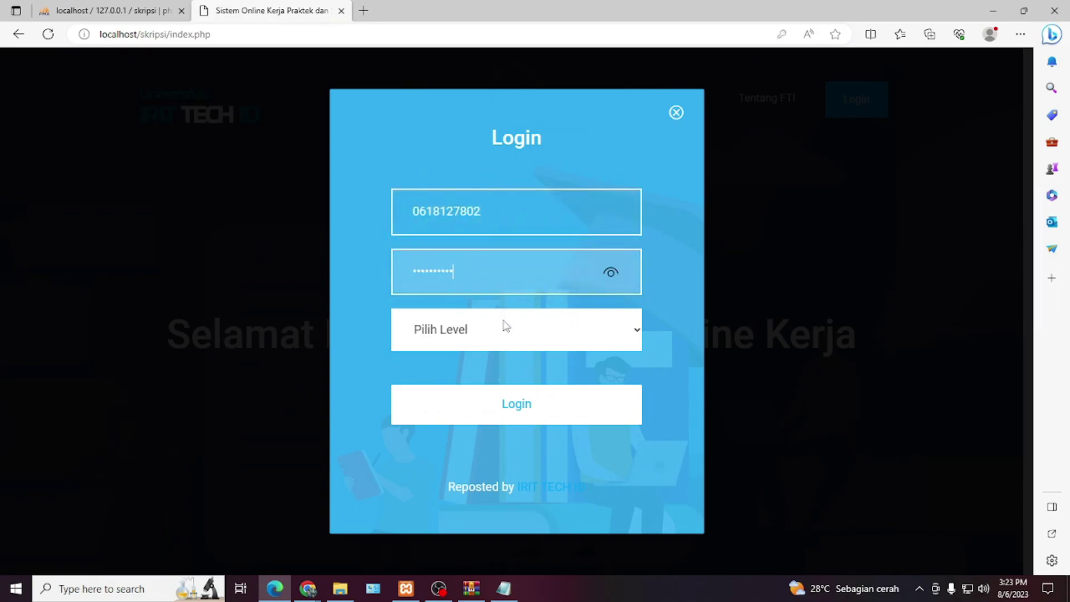
left_click(496, 337)
left_click(468, 378)
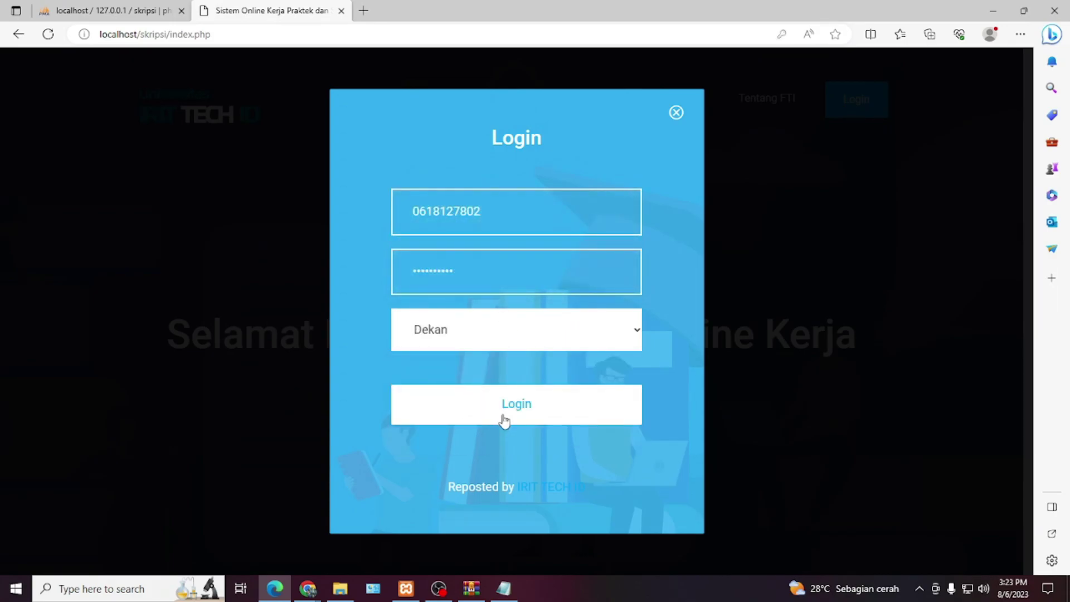
left_click(503, 421)
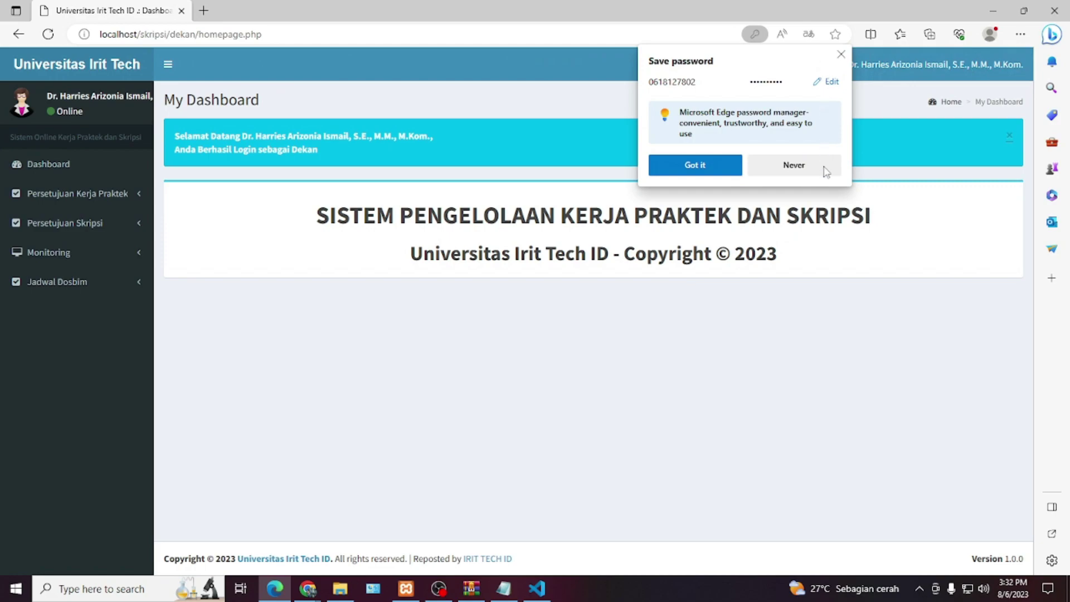
- Decline saving the password and expand the Dekan's approval, Monitoring and schedule menus
left_click(824, 169)
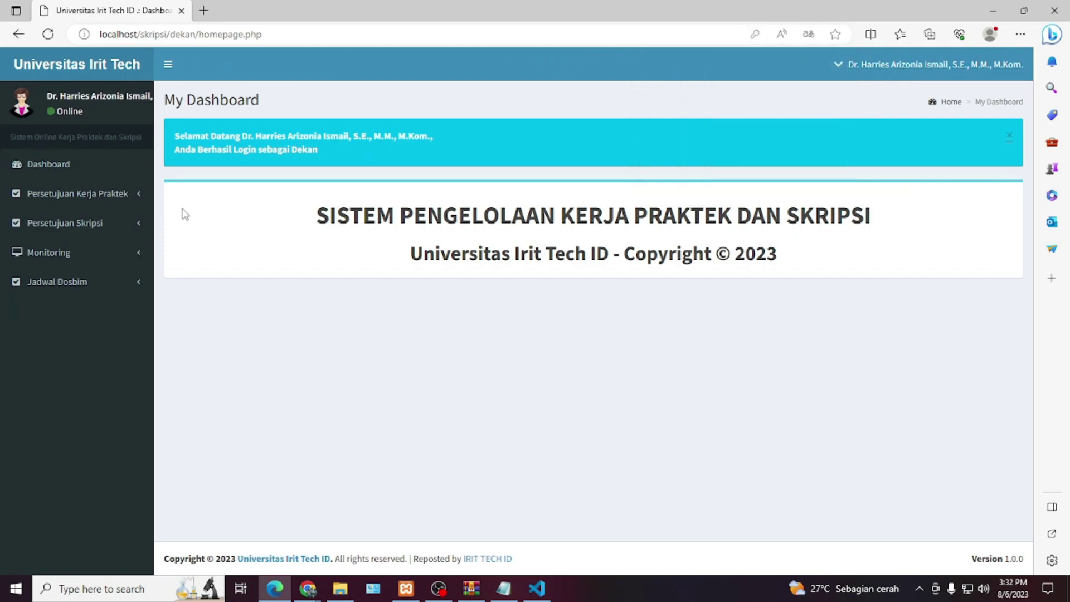
left_click(70, 173)
left_click(134, 195)
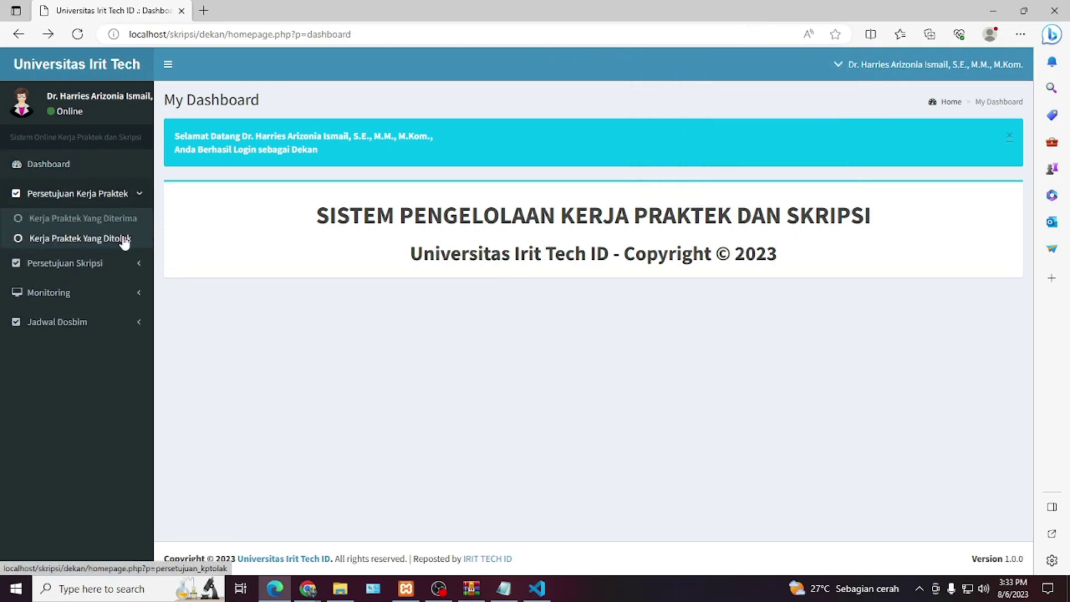
left_click(139, 264)
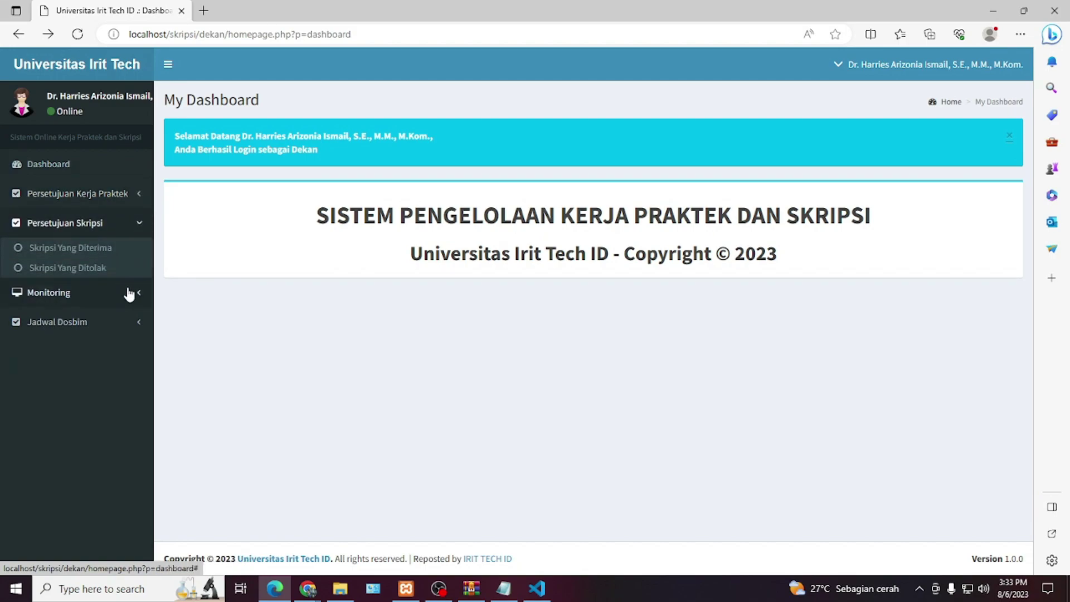
left_click(97, 292)
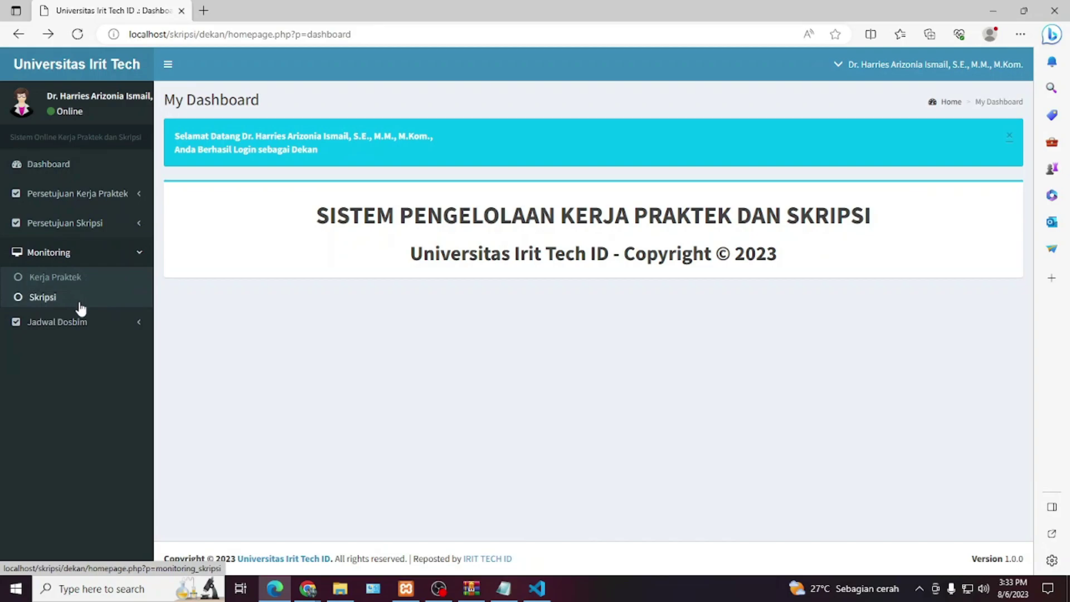
left_click(138, 329)
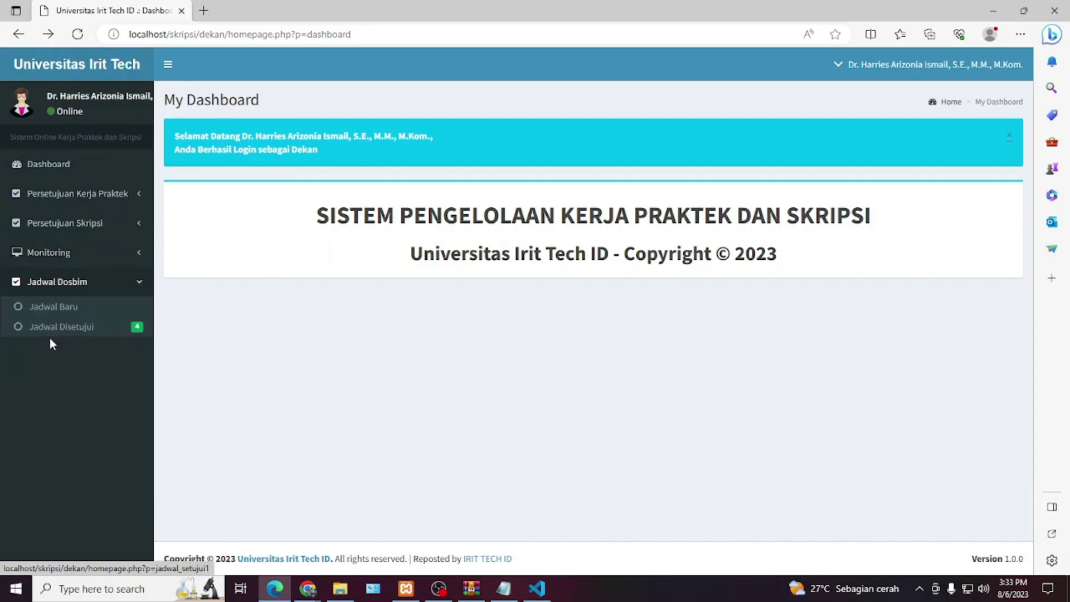
- View the Jadwal Baru and Jadwal Disetujui supervision schedule pages
left_click(47, 306)
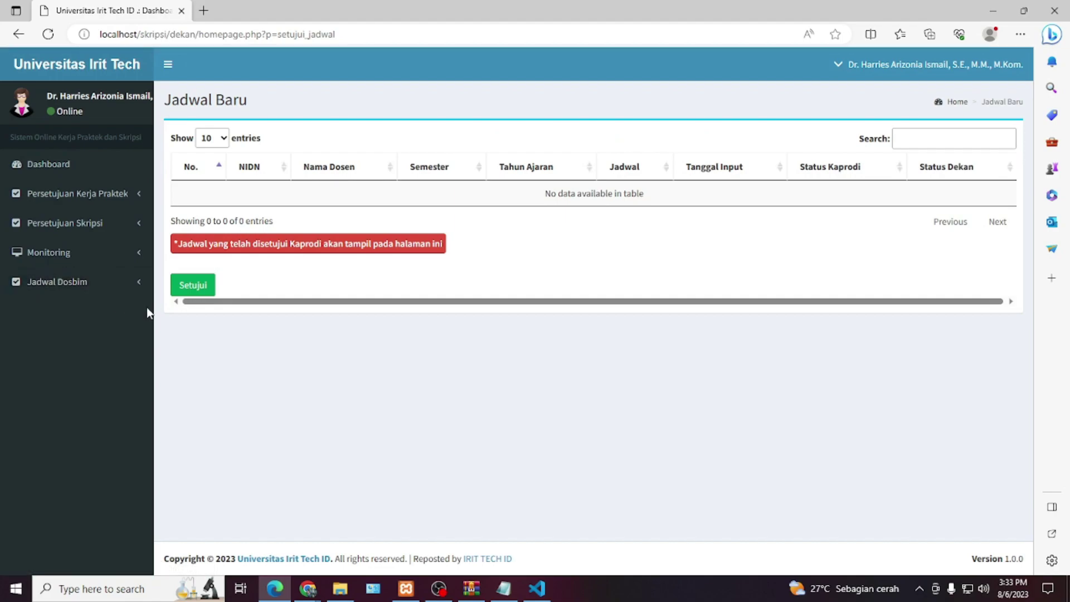
left_click(141, 287)
left_click(86, 327)
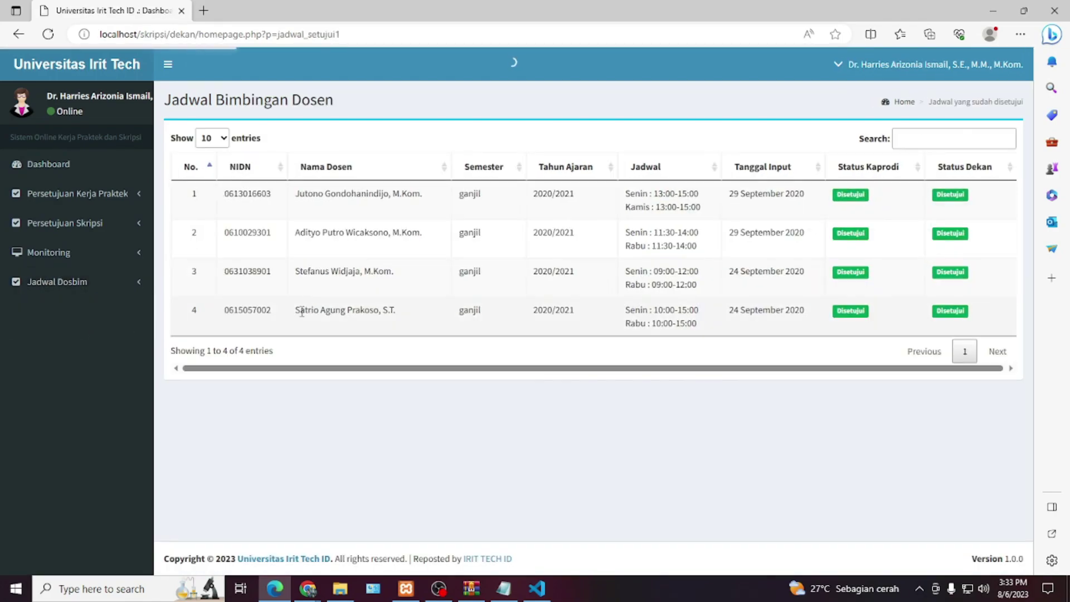
- Return to the Dashboard and log out of the Dekan account
left_click(81, 168)
left_click(992, 65)
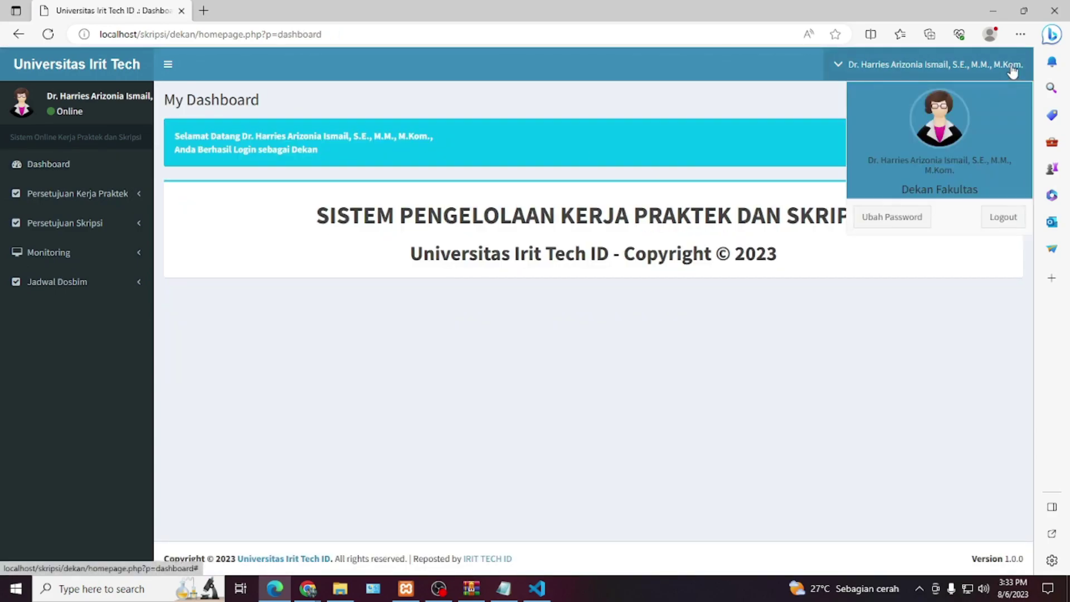
left_click(997, 221)
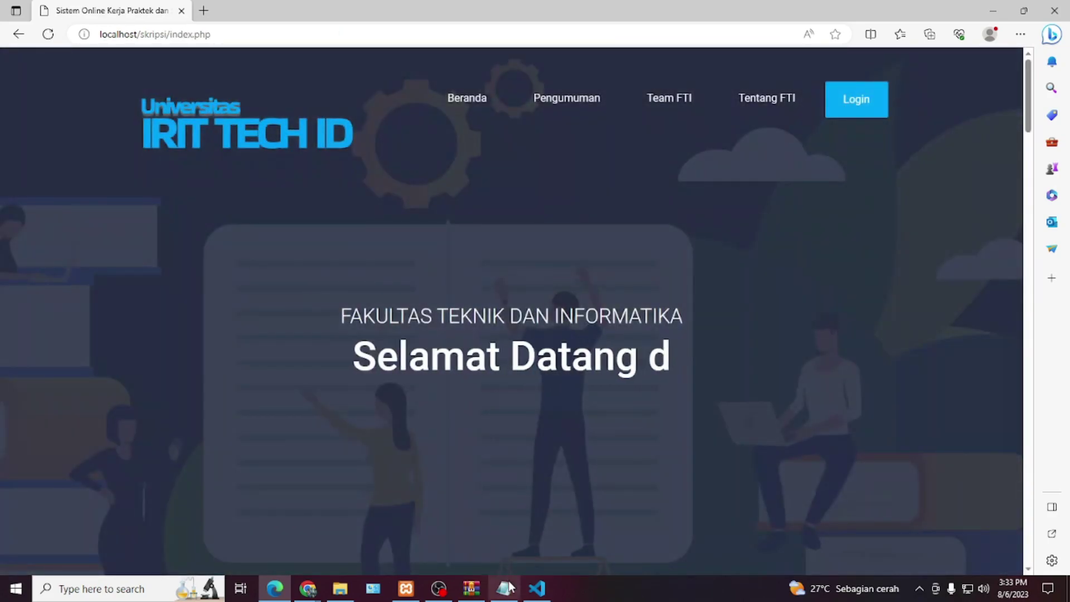
- Copy the KAPRODI I username from the READ ME notes
key("alt+Tab")
scroll(473, 403, "down", 3)
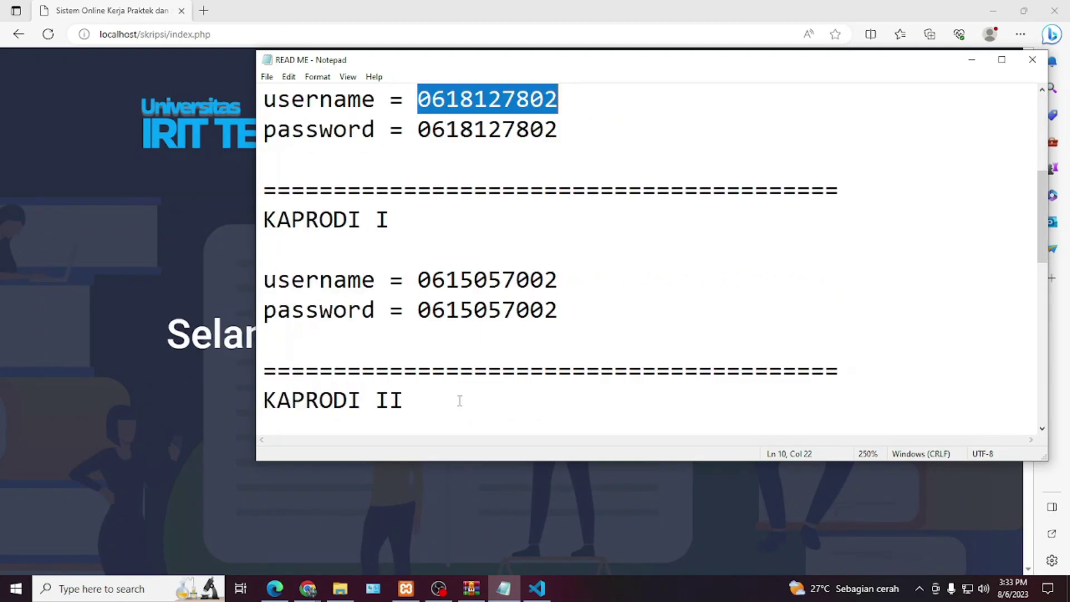
double_click(480, 281)
left_click(347, 221)
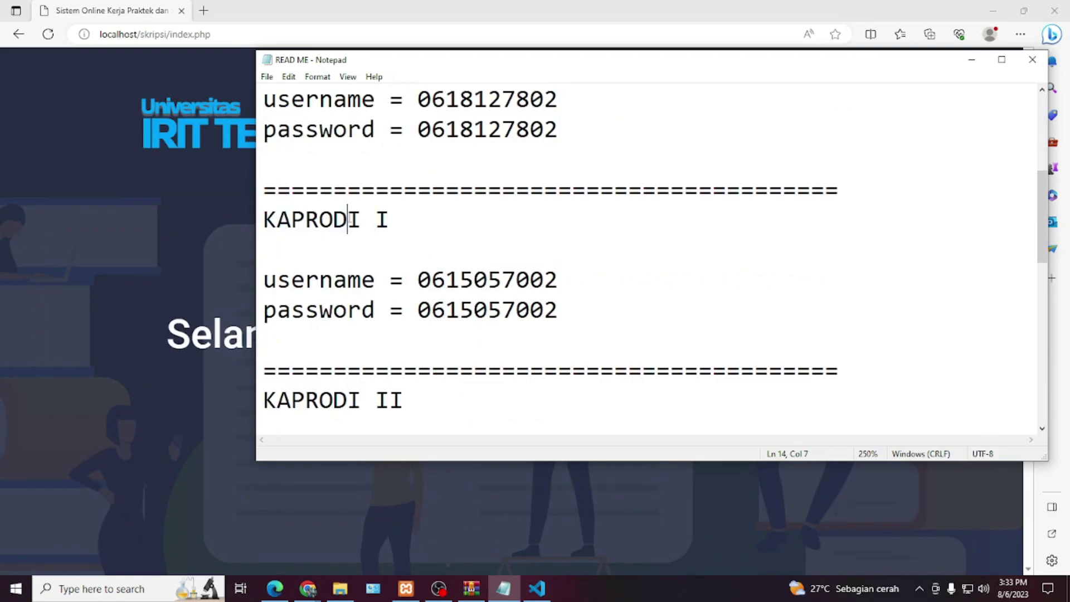
left_click(261, 217, "shift")
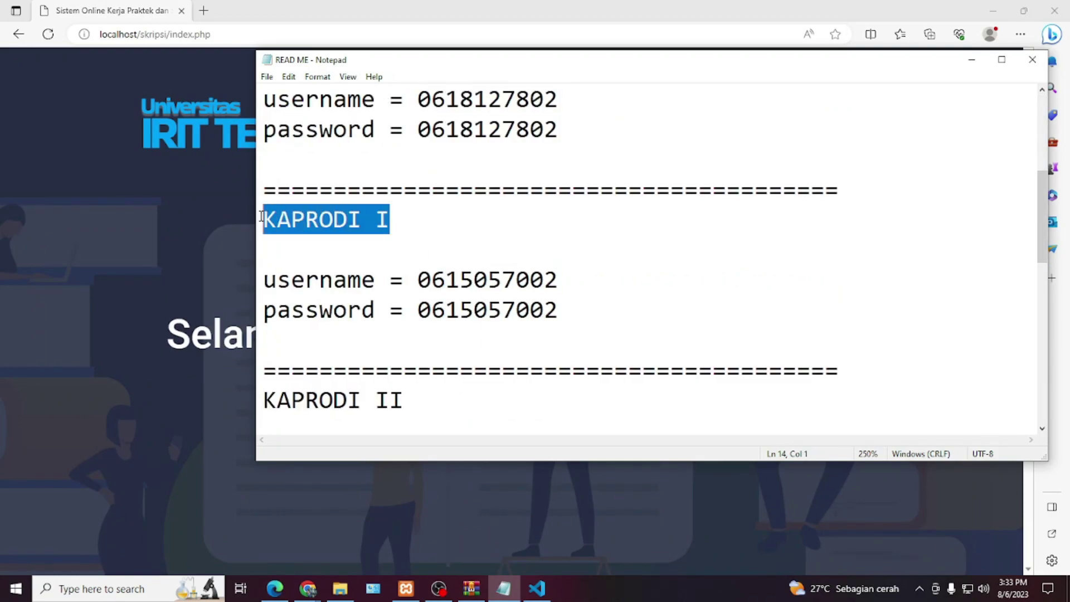
left_click(473, 279)
double_click(474, 279)
key("ctrl+c")
- Log in with the copied credentials at the Kaprodi level
left_click(149, 282)
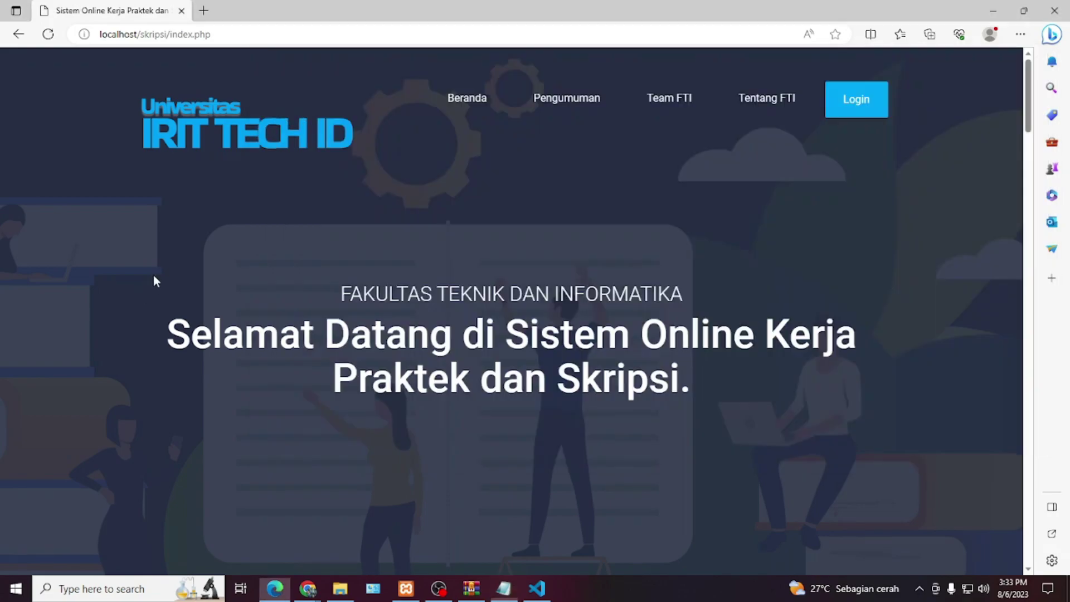
left_click(880, 101)
left_click(539, 210)
key("ctrl+v")
key("Tab")
left_click(532, 334)
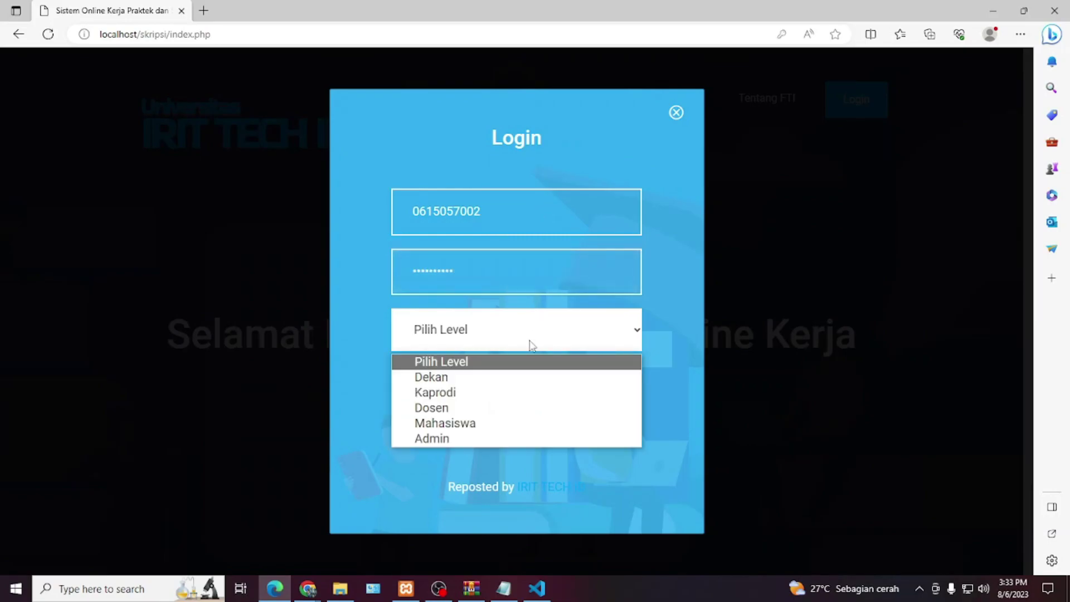
left_click(512, 388)
left_click(522, 404)
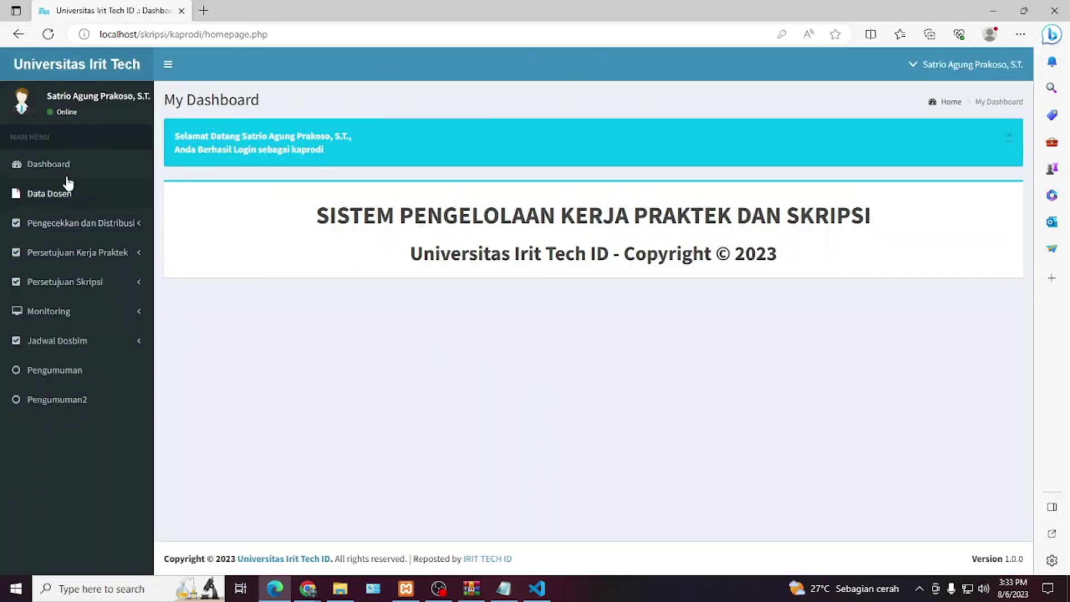
- View the Data Dosen list and the submitted Kerja Praktek and Skripsi proposals
left_click(65, 197)
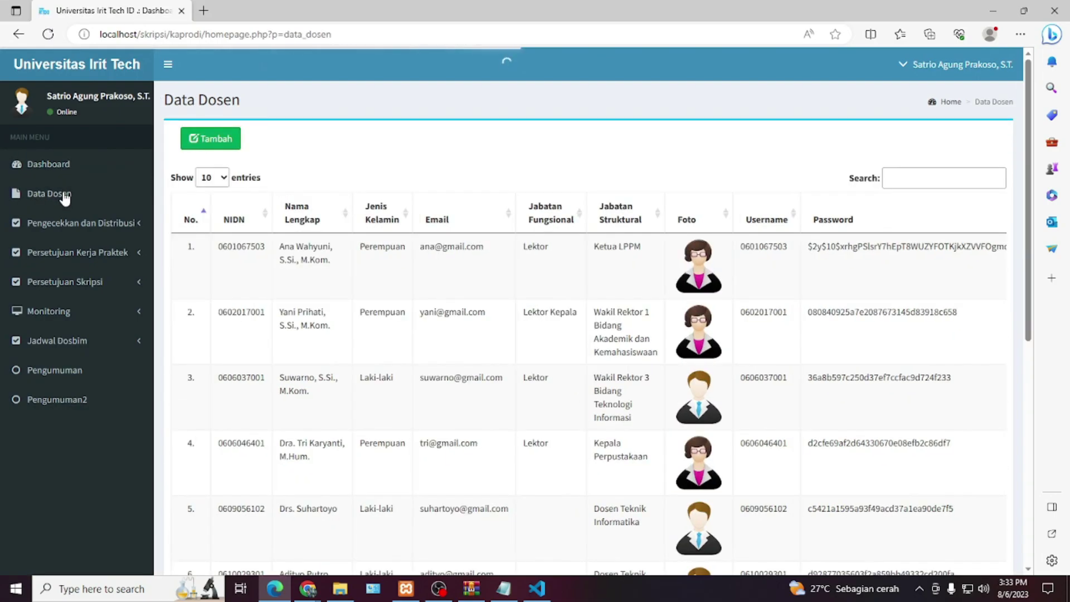
left_click(67, 224)
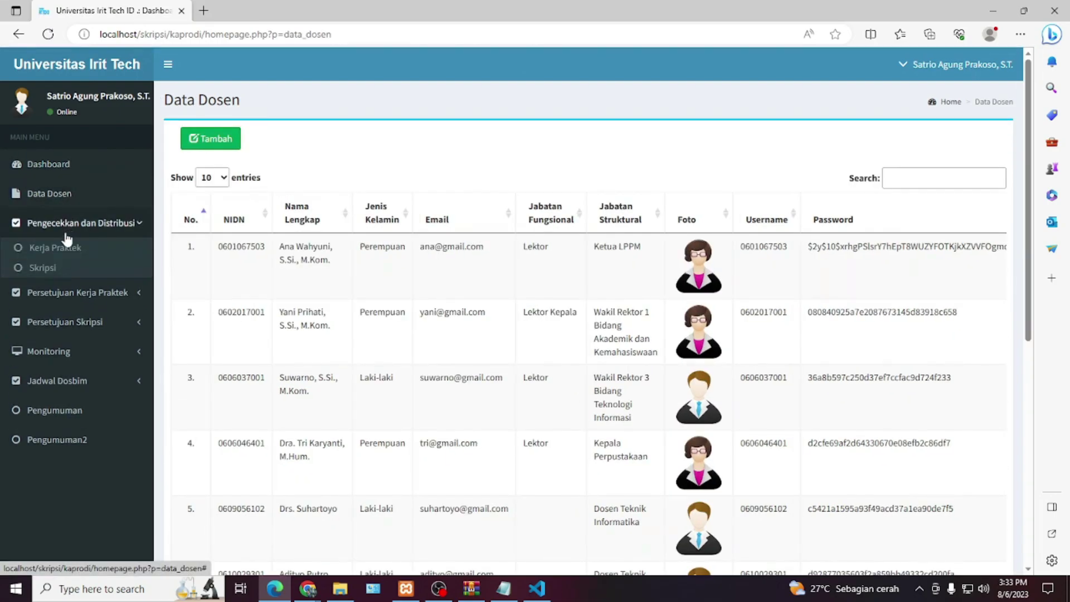
left_click(66, 252)
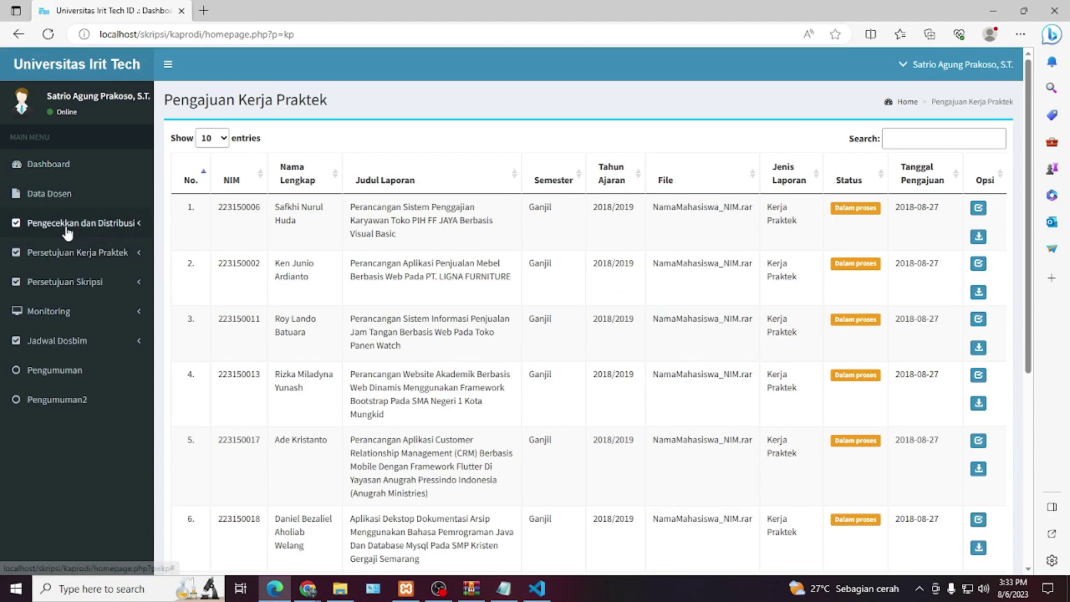
left_click(59, 268)
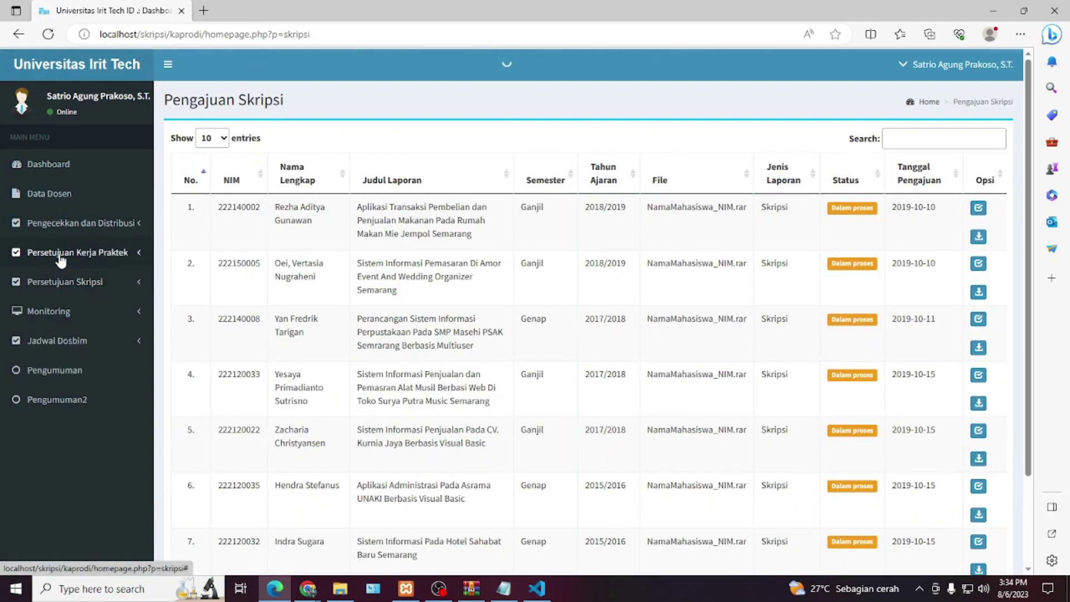
- View the accepted and rejected Kerja Praktek titles and the accepted Skripsi titles
left_click(62, 255)
left_click(61, 282)
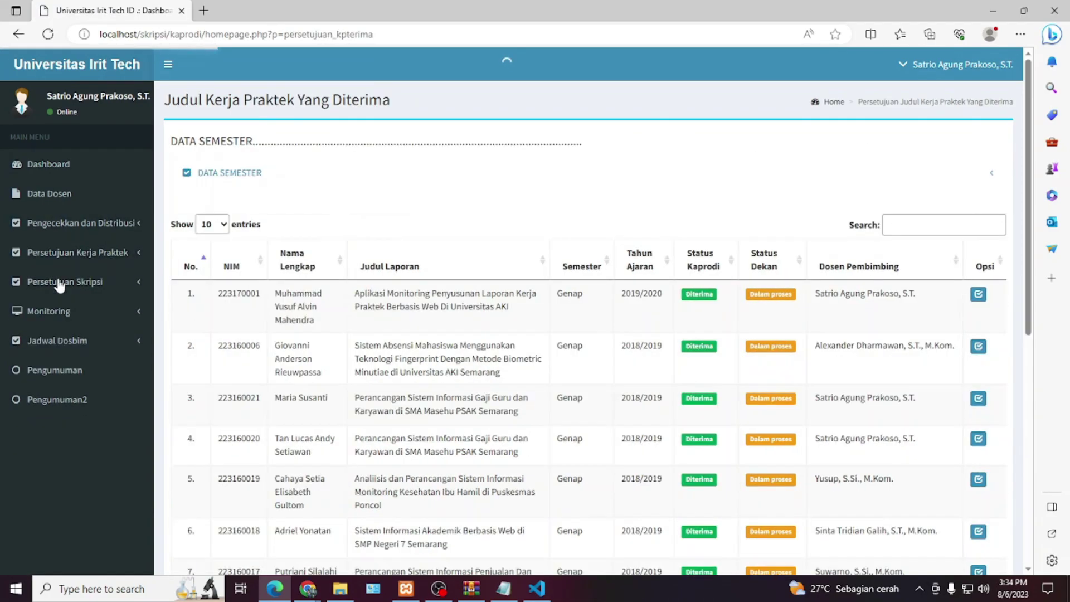
left_click(64, 251)
left_click(57, 299)
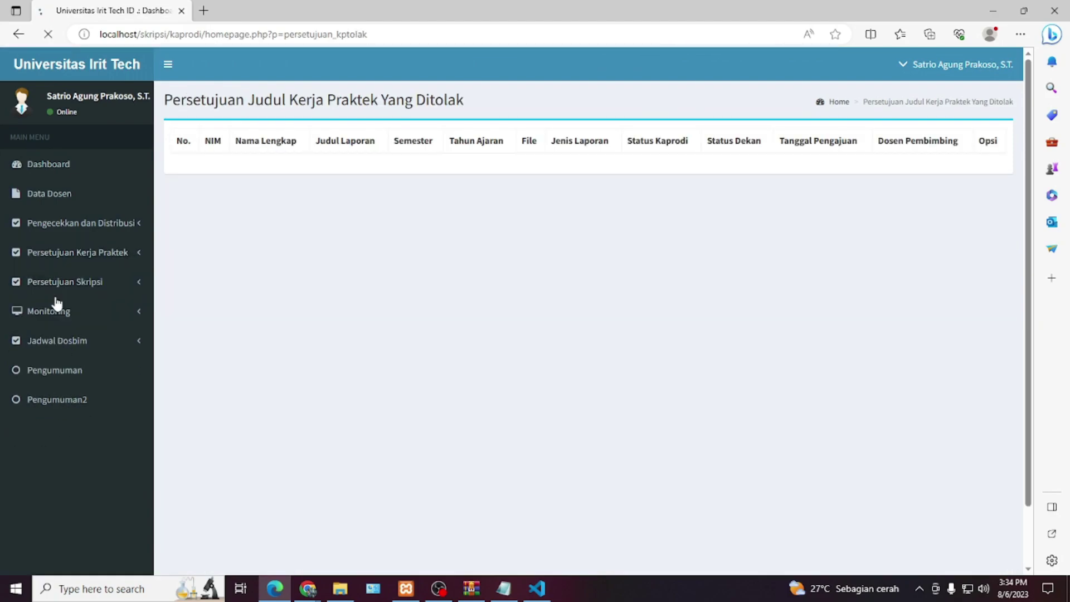
left_click(57, 287)
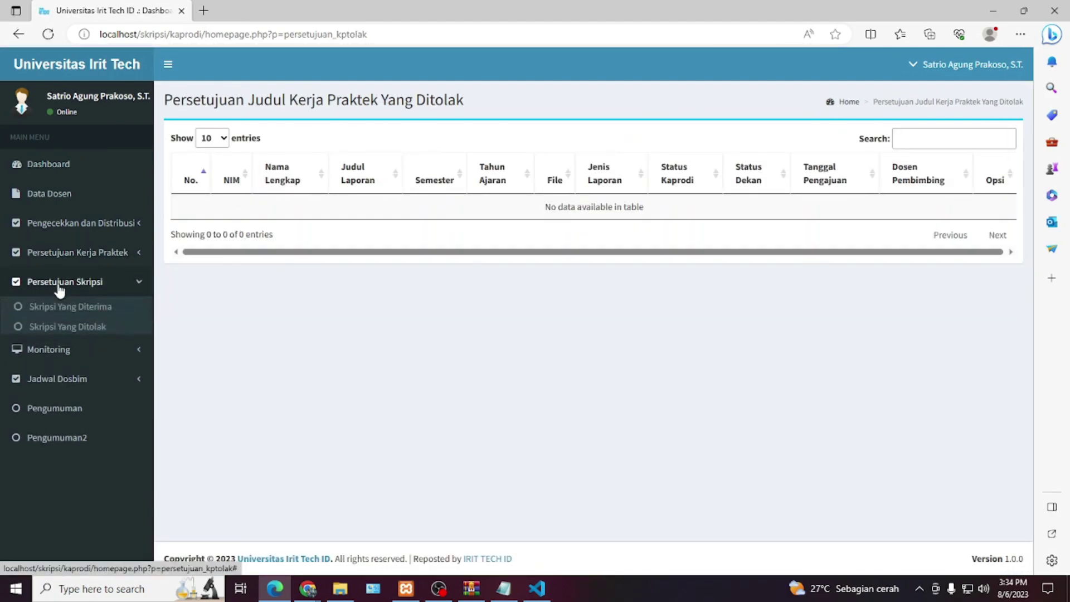
left_click(65, 329)
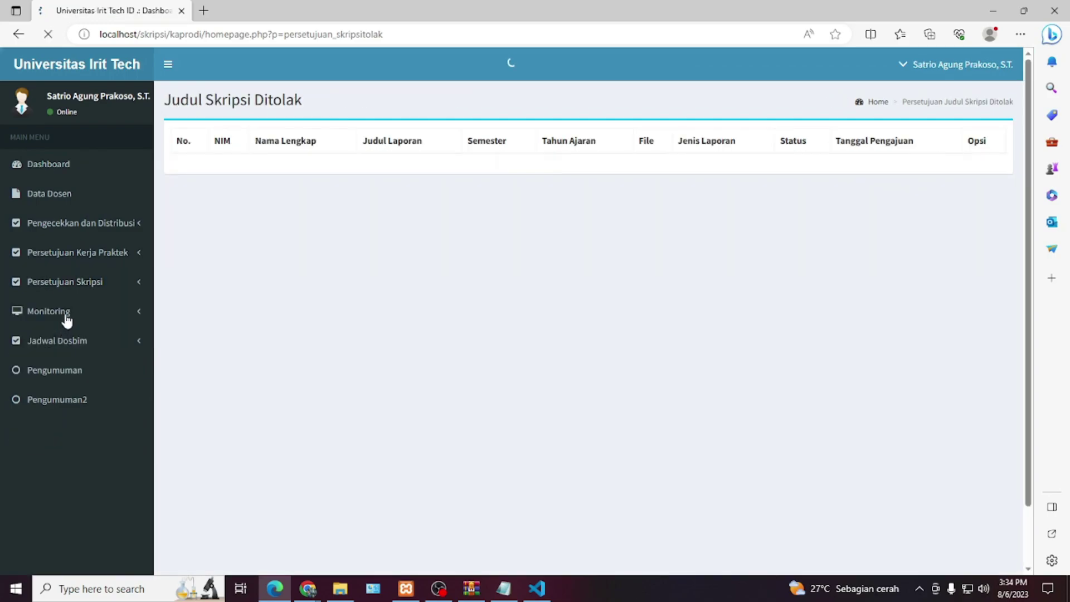
left_click(67, 281)
left_click(67, 306)
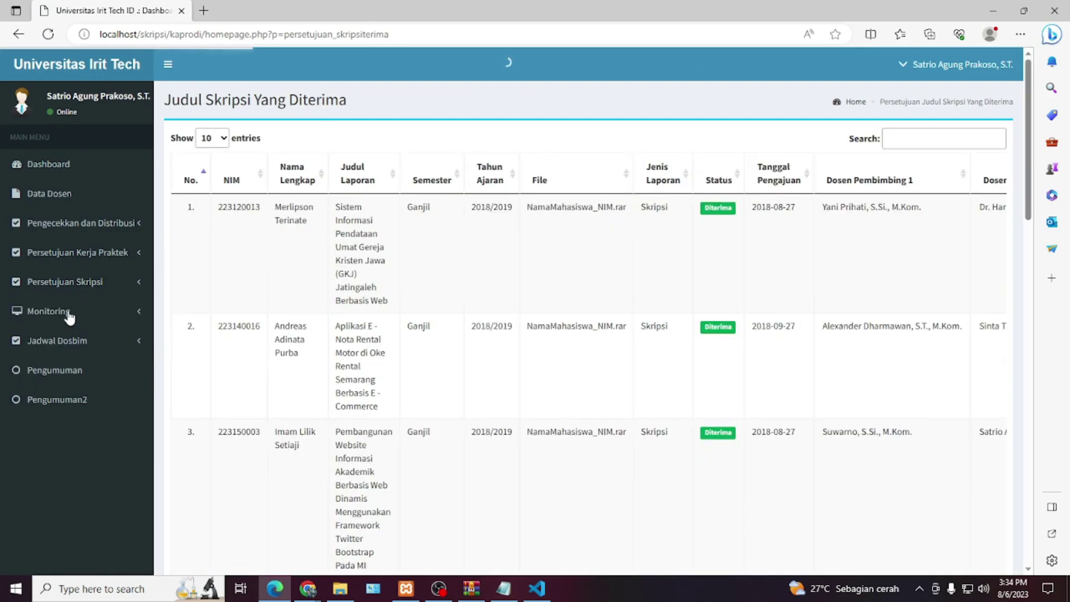
- View Monitoring for Kerja Praktek and Skripsi, then the new and approved supervisor schedules
left_click(66, 311)
left_click(59, 346)
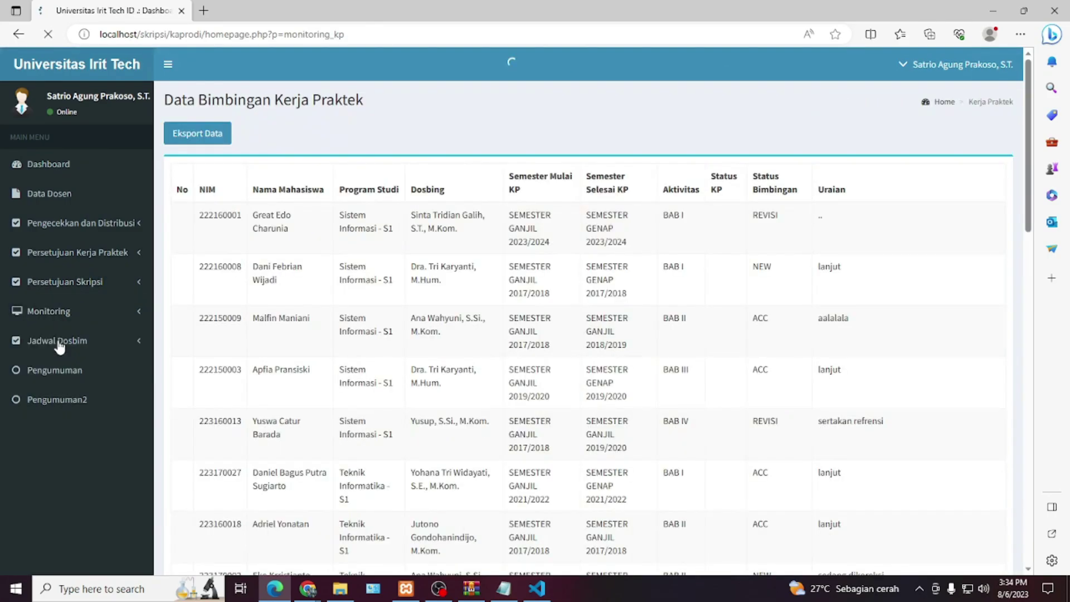
left_click(63, 311)
left_click(58, 357)
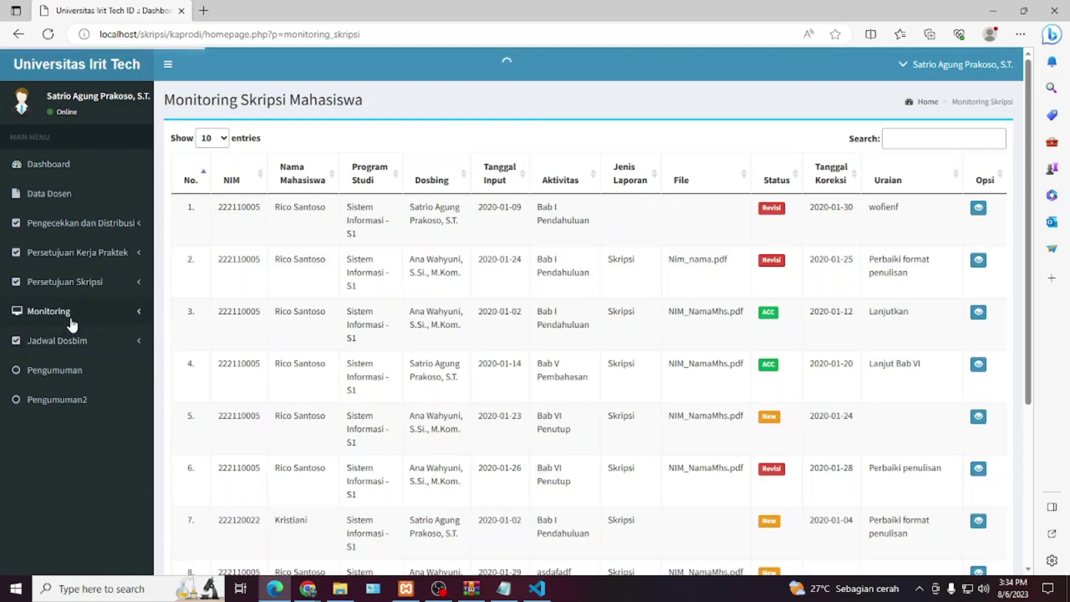
left_click(70, 318)
left_click(61, 393)
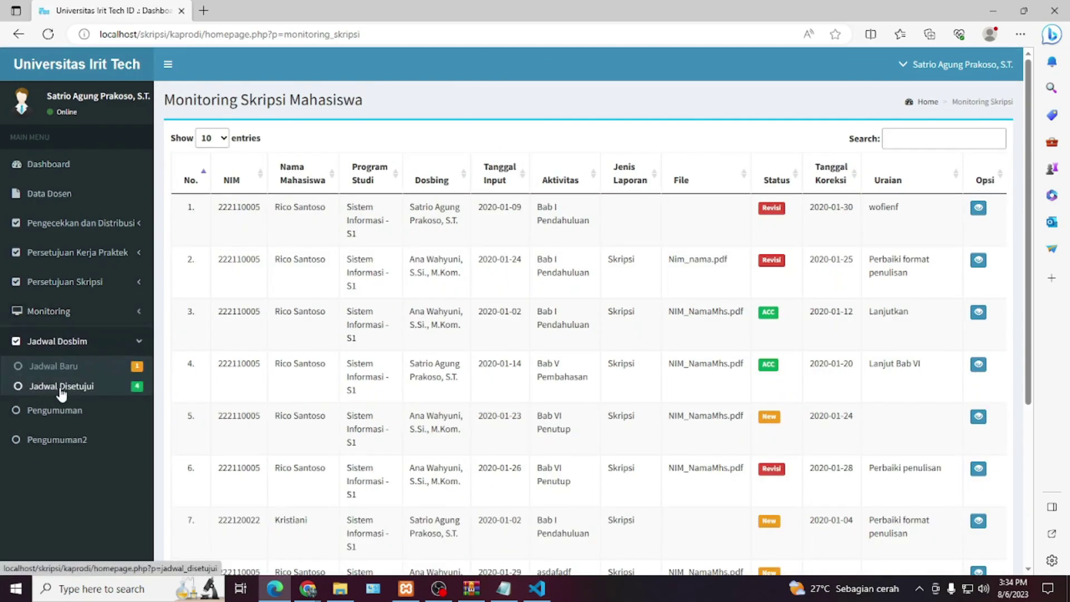
left_click(60, 389)
left_click(68, 342)
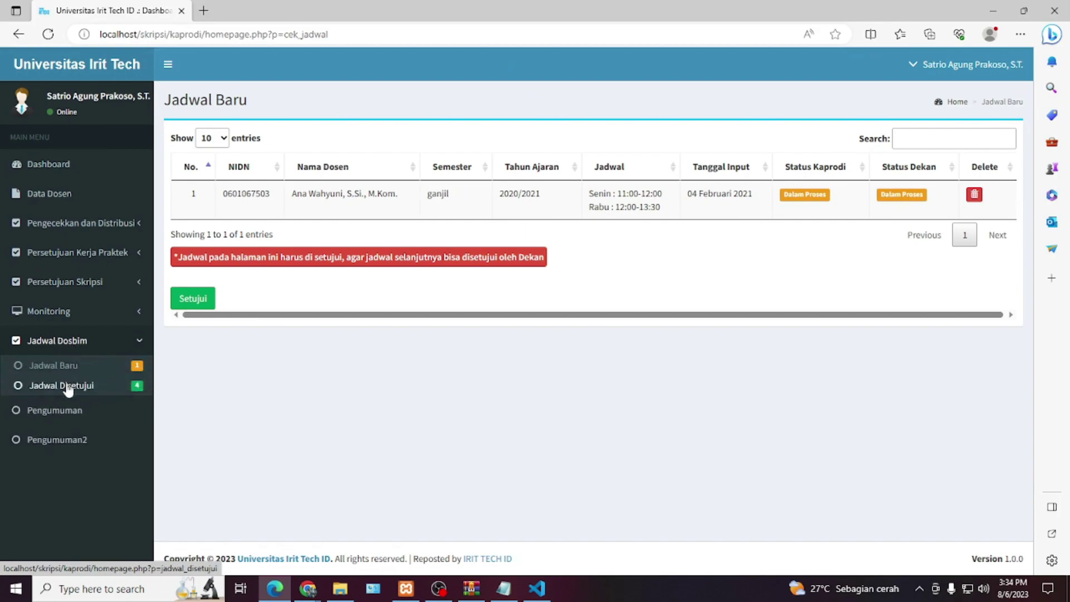
left_click(63, 384)
- View the Pengumuman and Pengumuman2 pages, then log out of the Kaprodi account
left_click(68, 377)
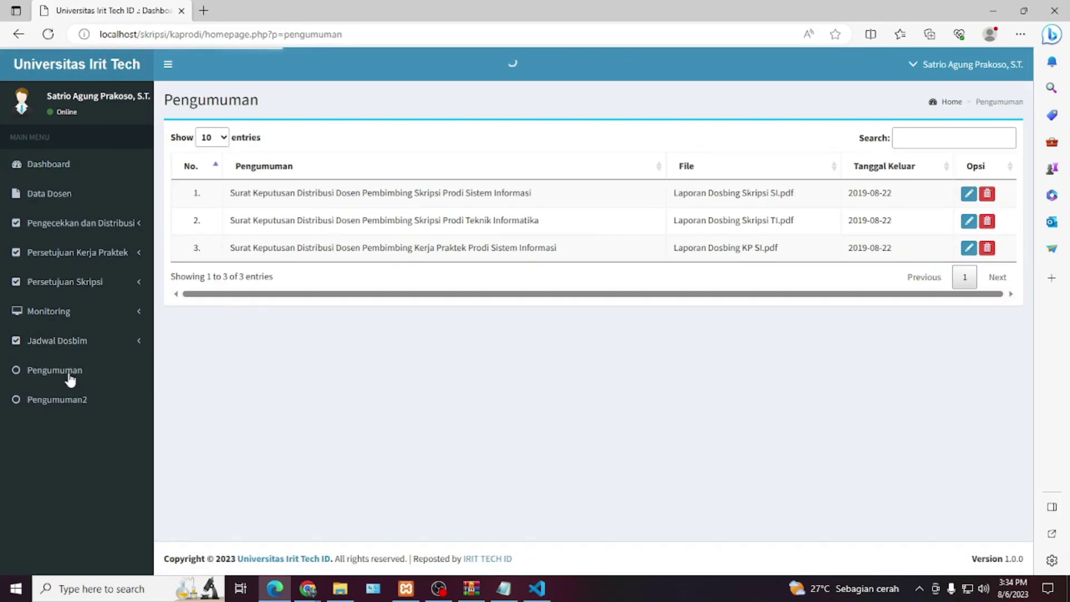
left_click(66, 400)
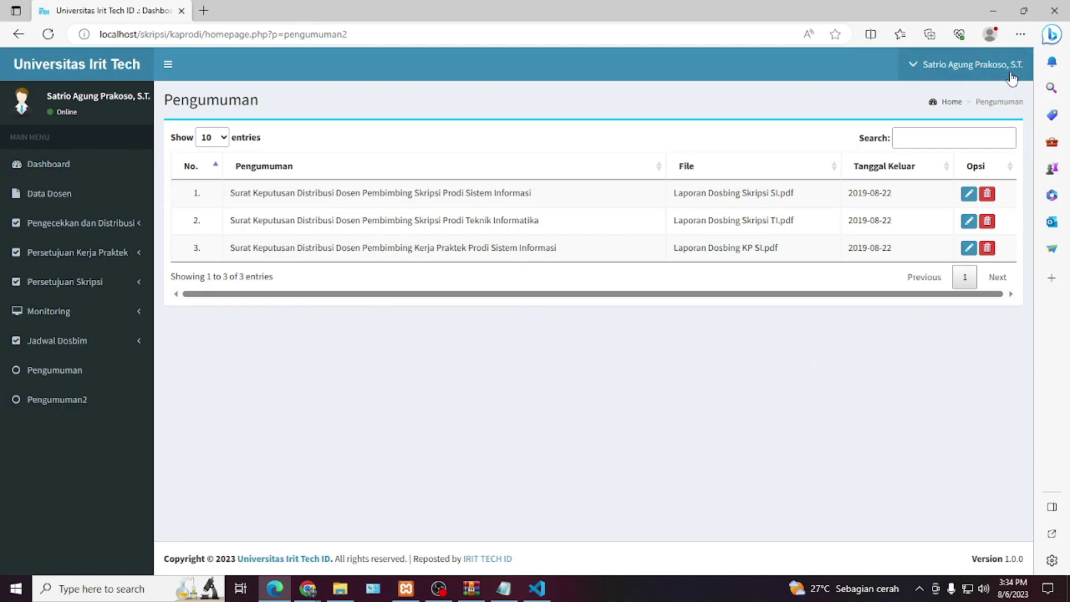
left_click(1003, 70)
left_click(983, 220)
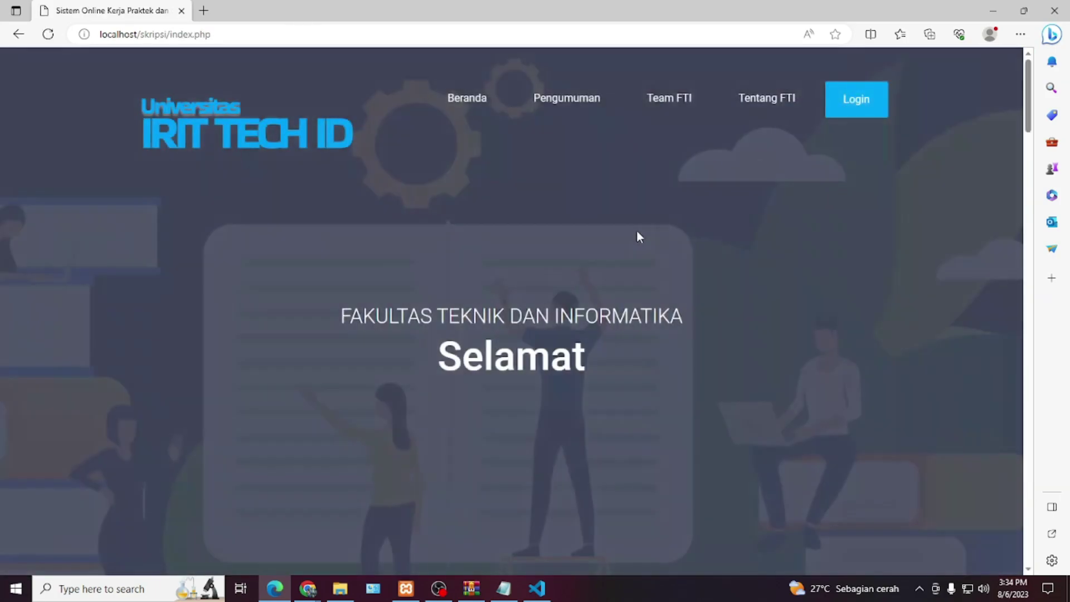
- Select the DOSEN I username in the READ ME notes
key("alt+Tab")
scroll(449, 296, "down", 4)
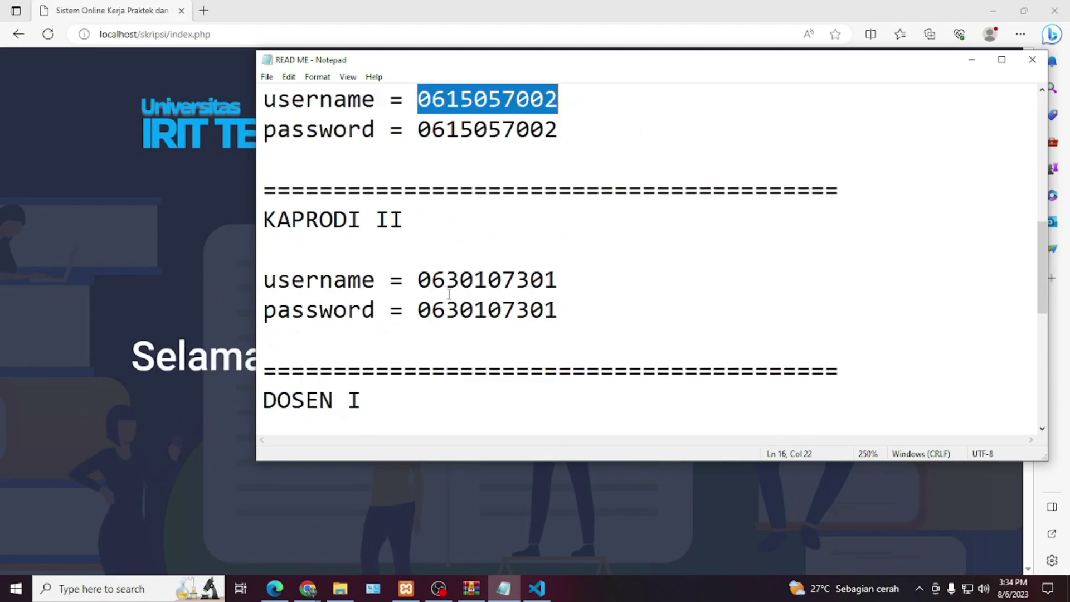
left_click_drag(369, 219, 282, 219)
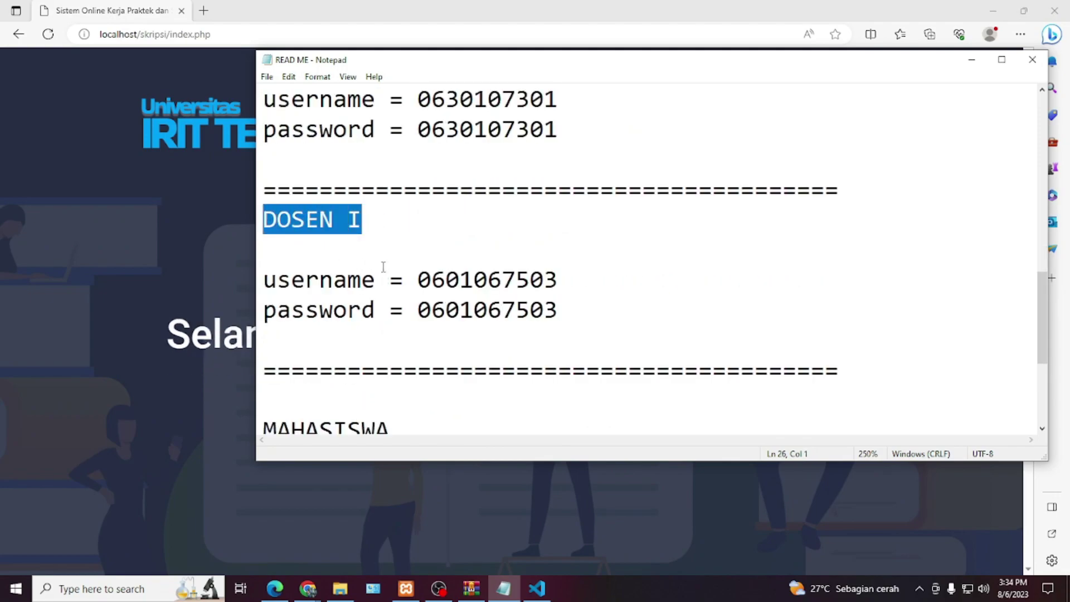
double_click(485, 279)
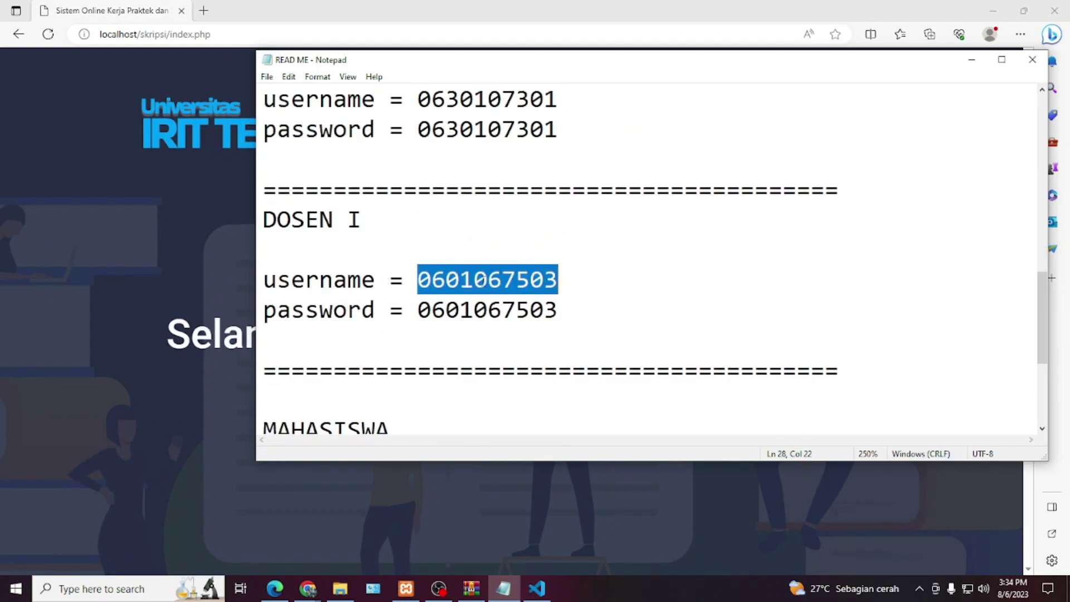
scroll(483, 284, "up", 3)
scroll(482, 285, "down", 2)
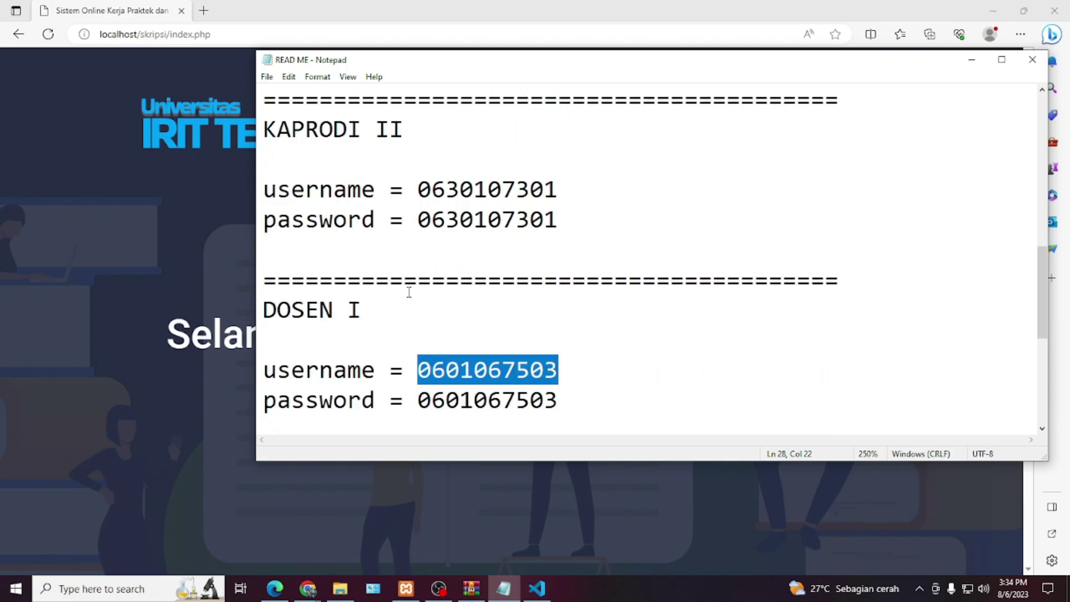
- Log in with the lecturer credentials at the Dosen level
left_click(175, 310)
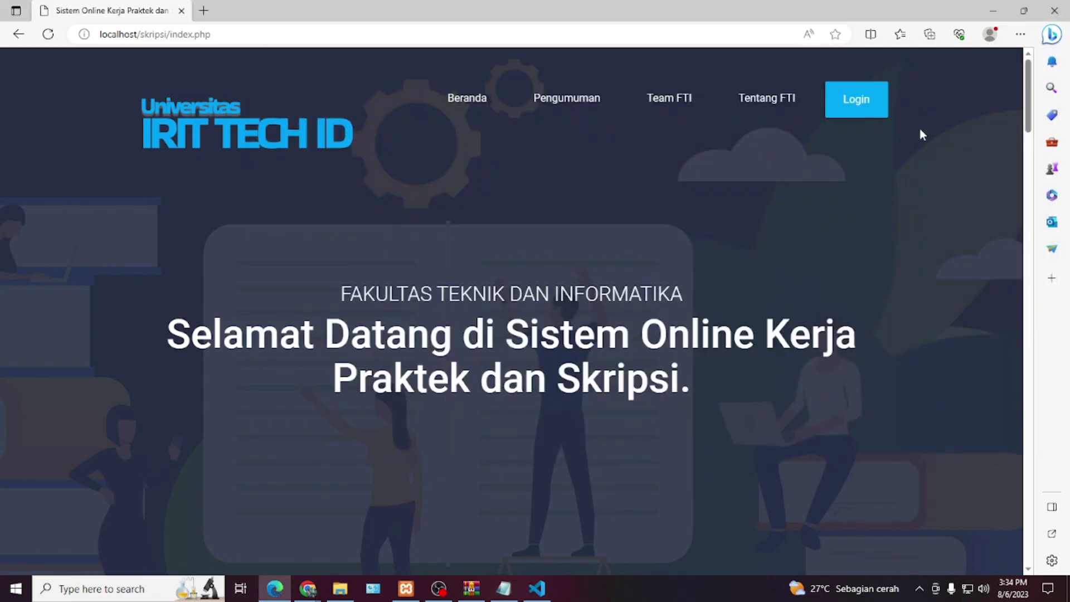
left_click(855, 101)
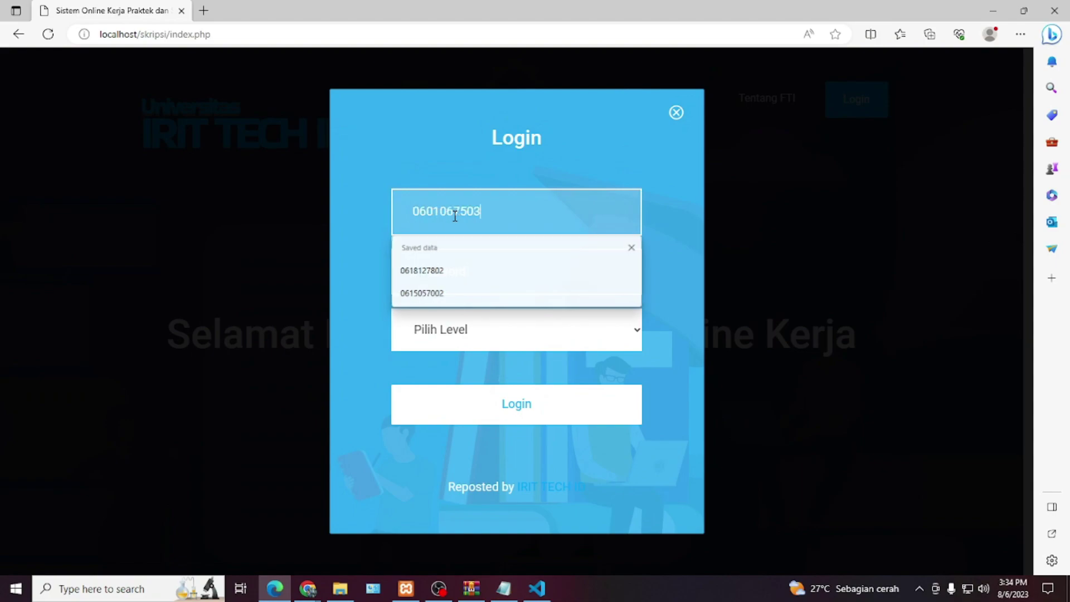
key("Tab")
left_click(478, 339)
left_click(443, 405)
left_click(542, 408)
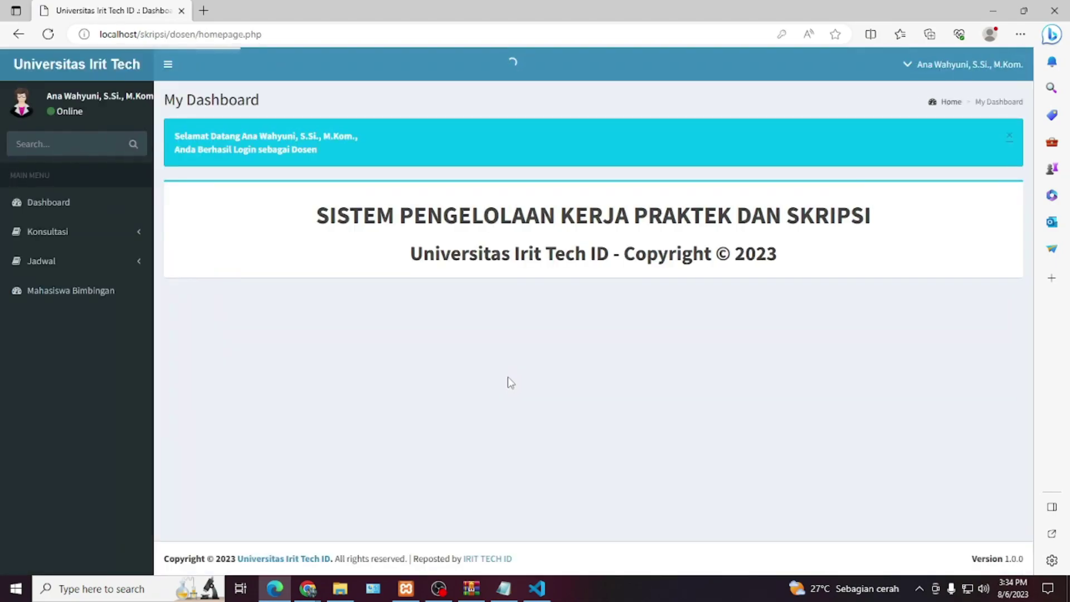
- Open the Konsultasi section's thesis guidance list and scroll through it
left_click(91, 212)
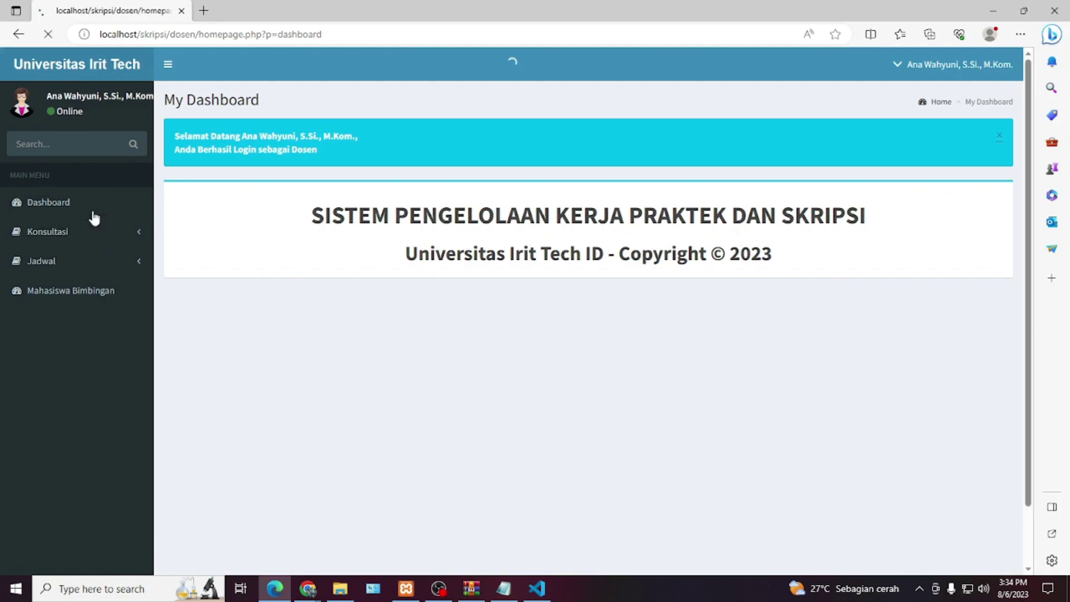
left_click(88, 233)
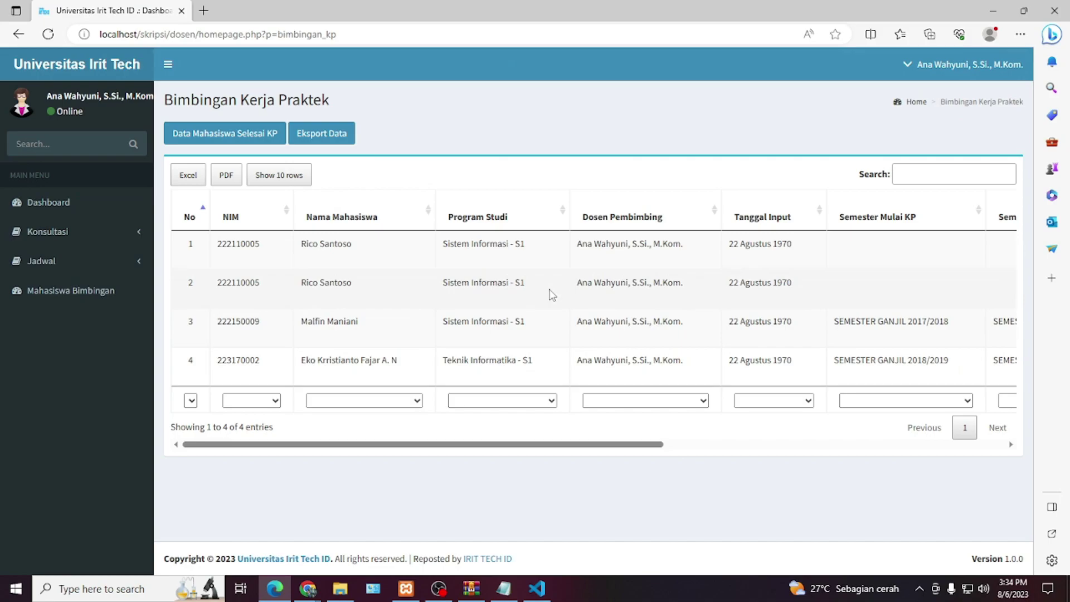
left_click(48, 232)
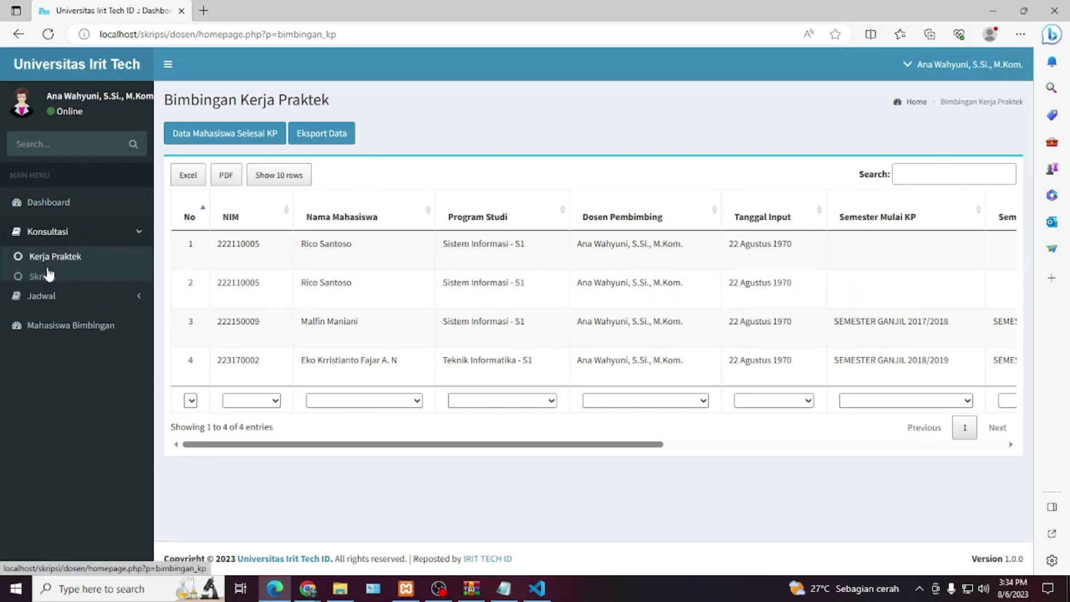
left_click(48, 279)
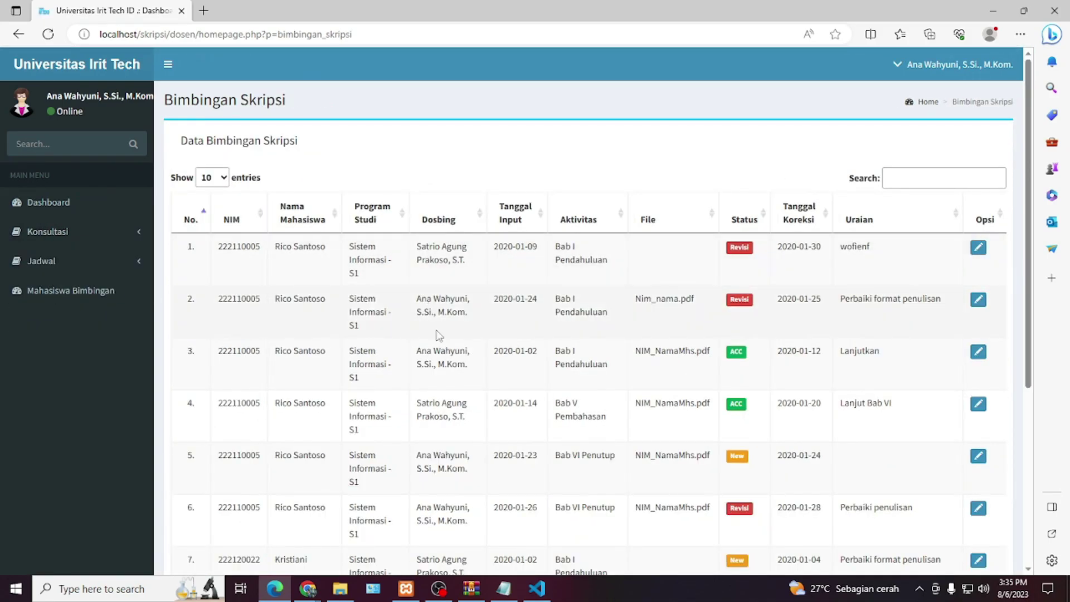
scroll(438, 335, "down", 5)
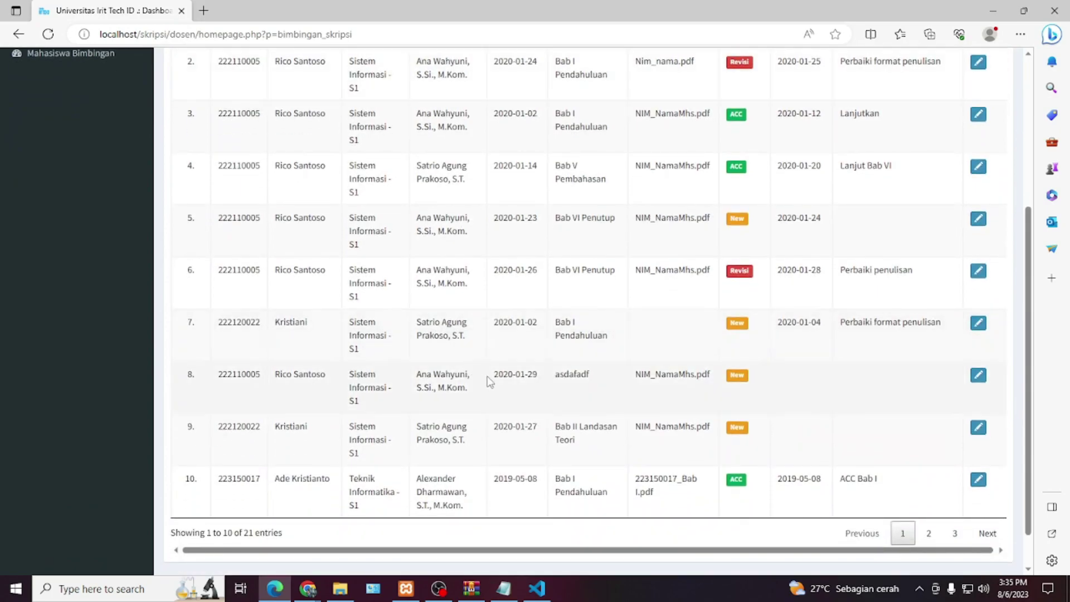
scroll(490, 429, "up", 5)
- View the schedule entry form, schedule history and supervised-students page, then log out
left_click(100, 271)
left_click(80, 283)
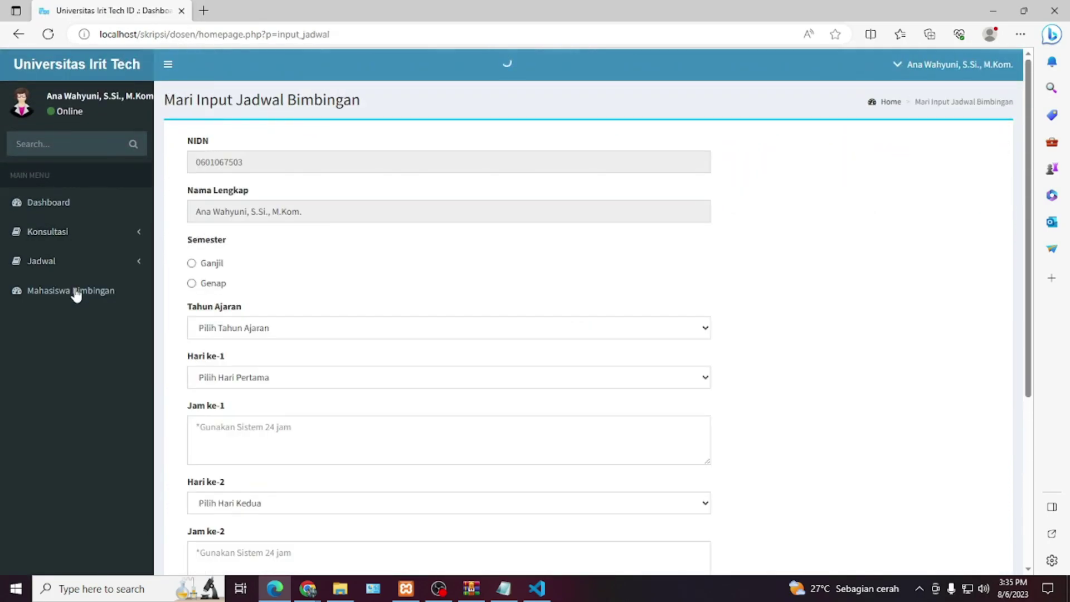
left_click(81, 263)
left_click(71, 303)
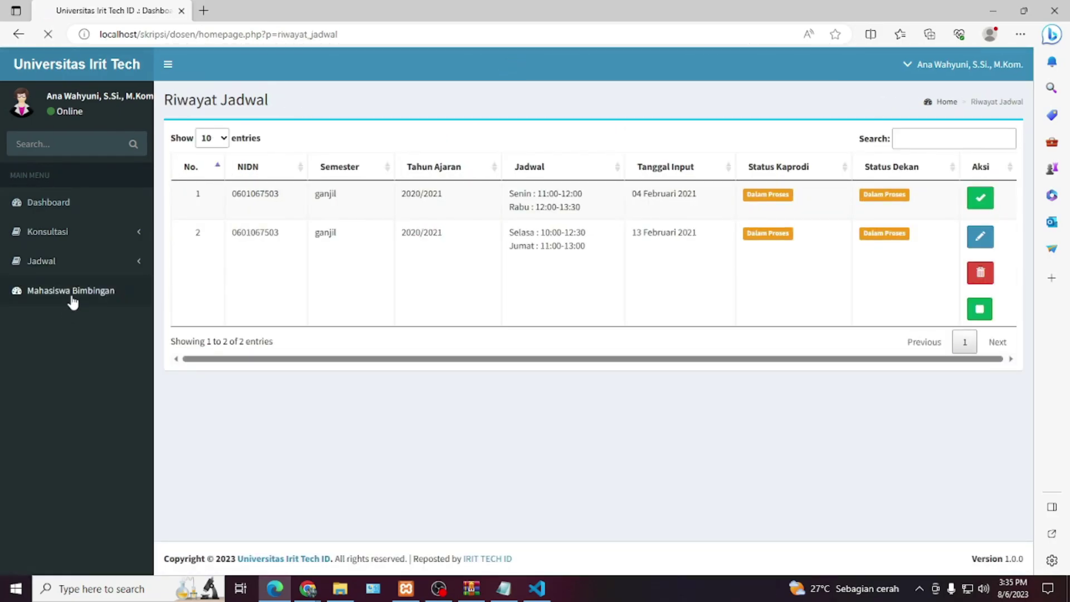
left_click(72, 301)
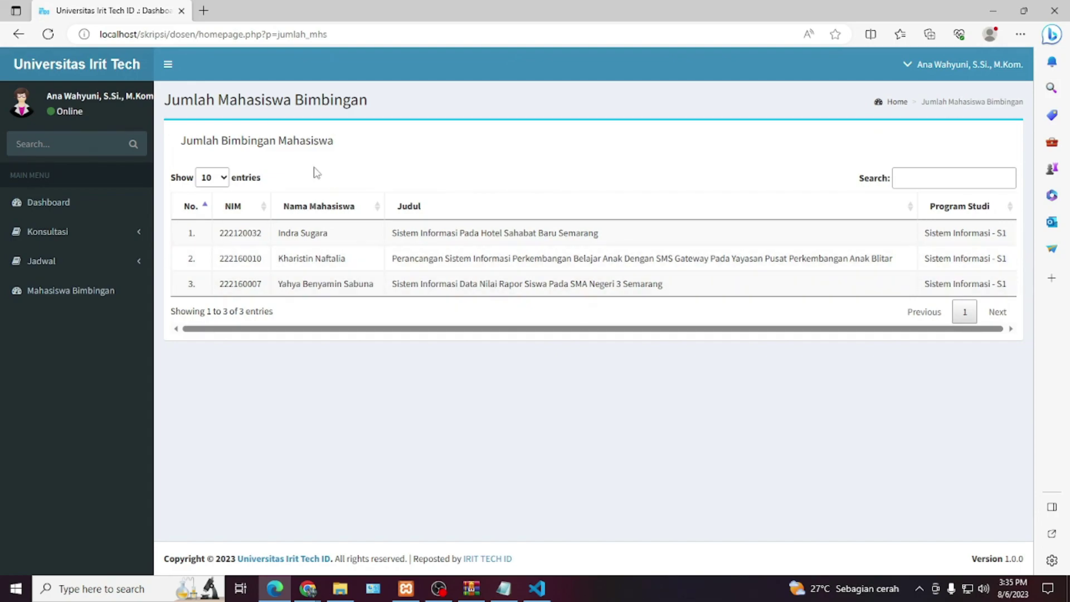
left_click(986, 82)
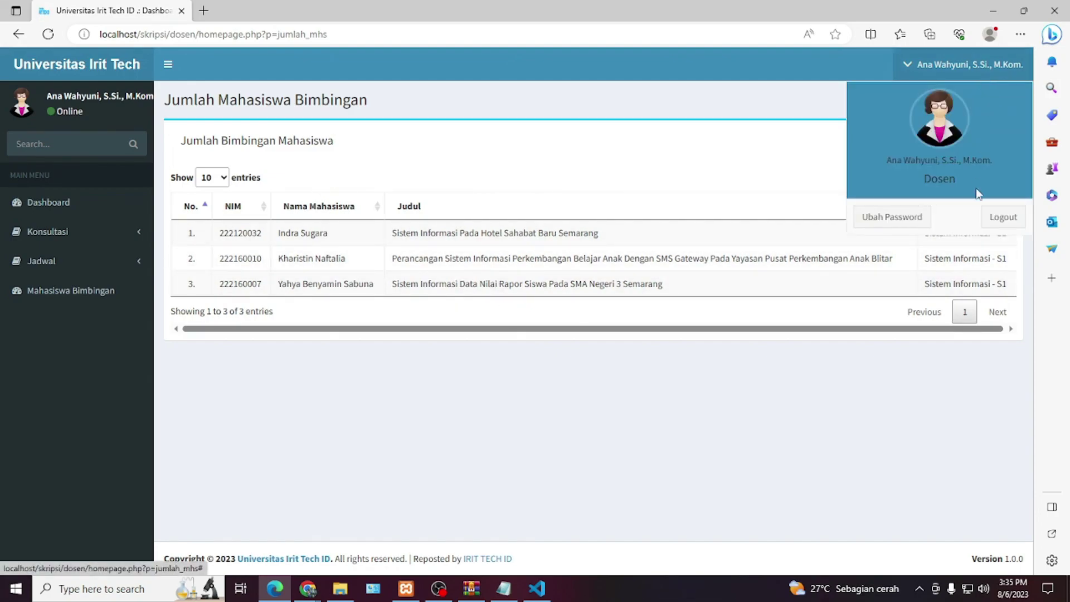
left_click(1000, 222)
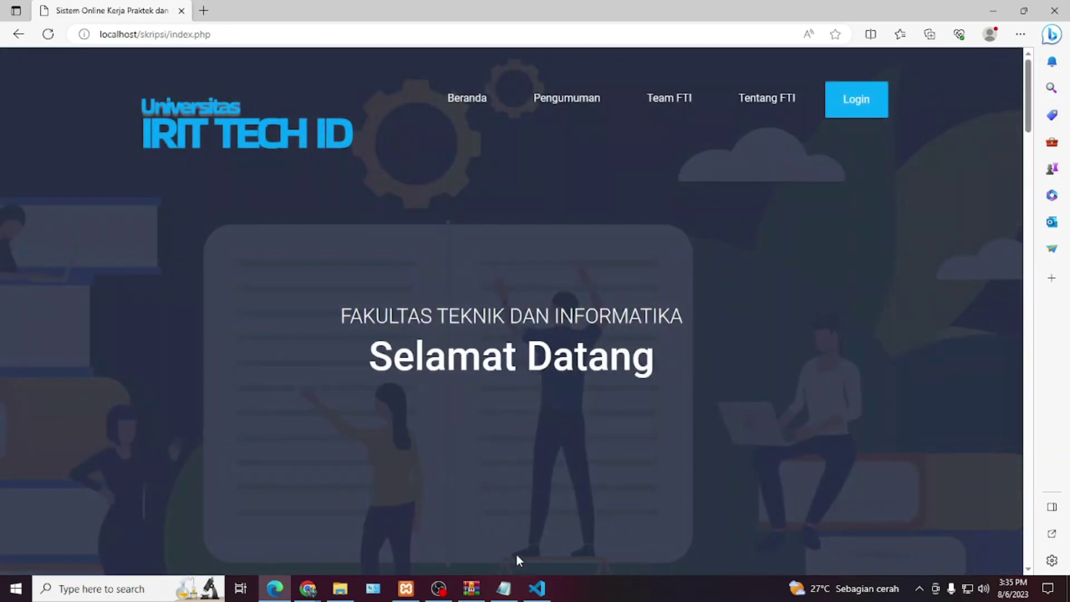
- Copy the student account's username from the MAHASISWA section of the READ ME notes
left_click(503, 588)
scroll(369, 346, "down", 3)
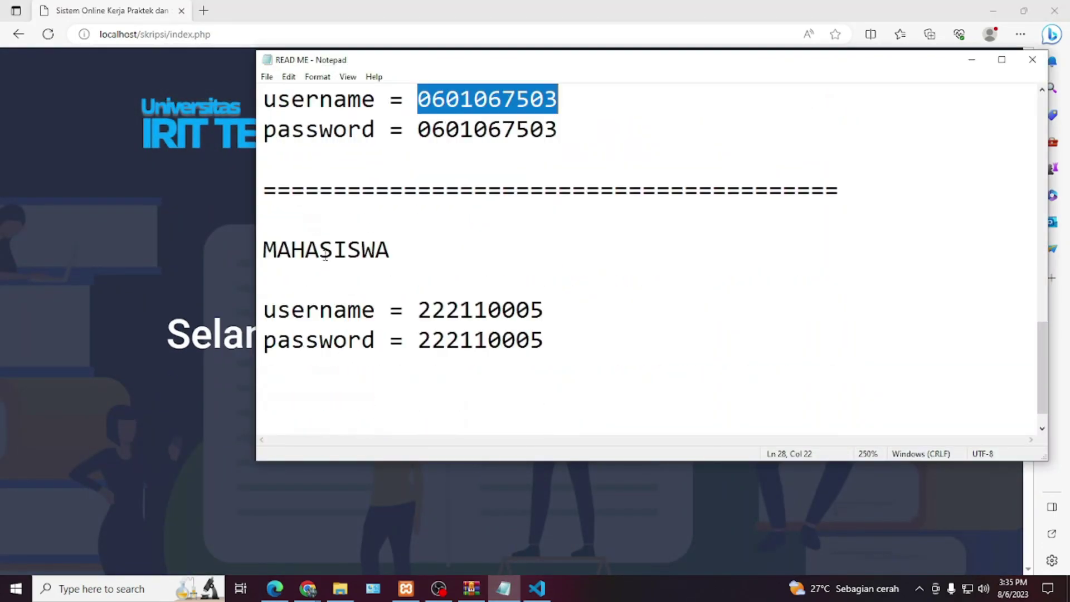
double_click(324, 251)
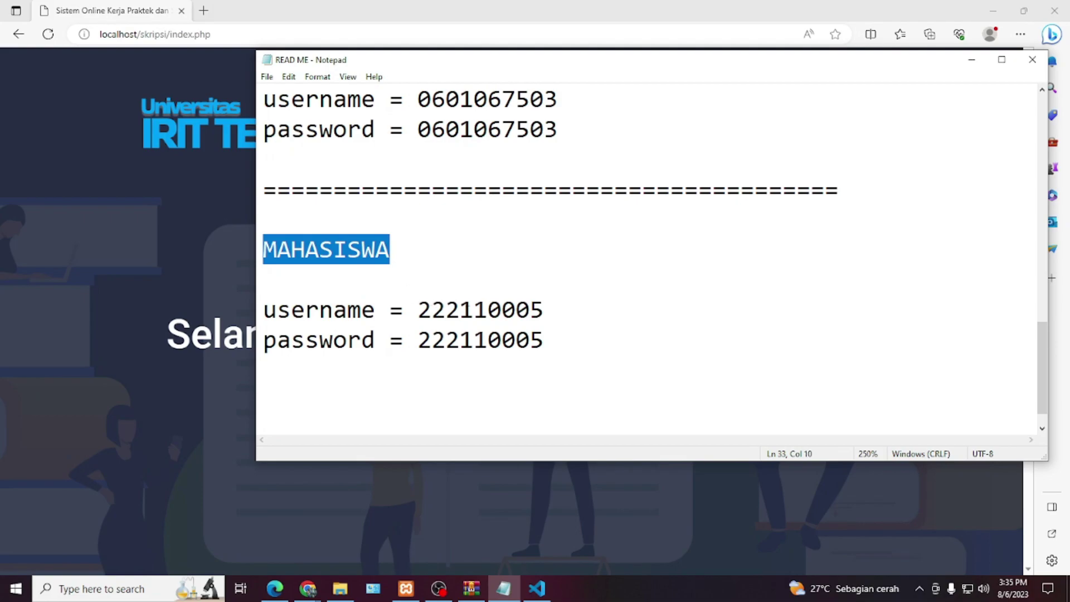
double_click(467, 310)
key("ctrl+c")
- Log in with the student's NIM and password at the Mahasiswa level
key("alt+Tab")
left_click(839, 108)
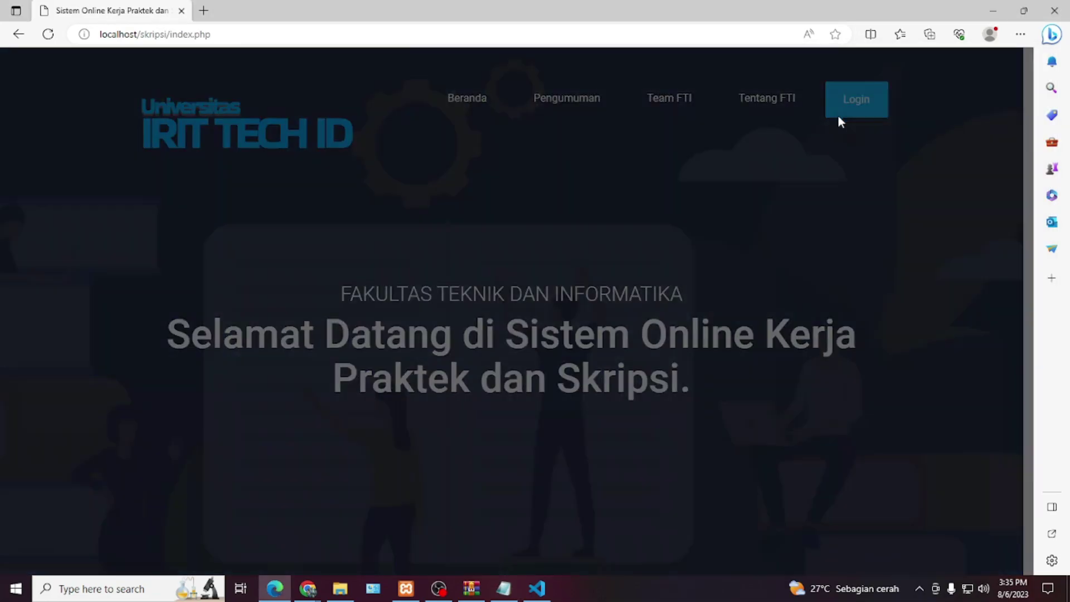
left_click(521, 209)
key("ctrl+v")
key("Tab")
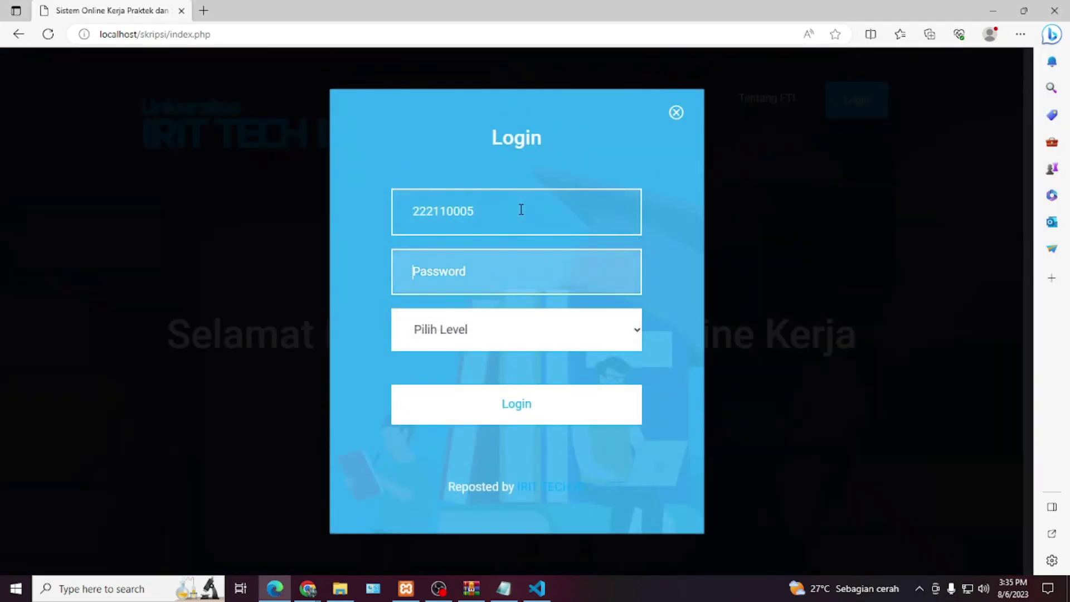
left_click(531, 333)
left_click(527, 423)
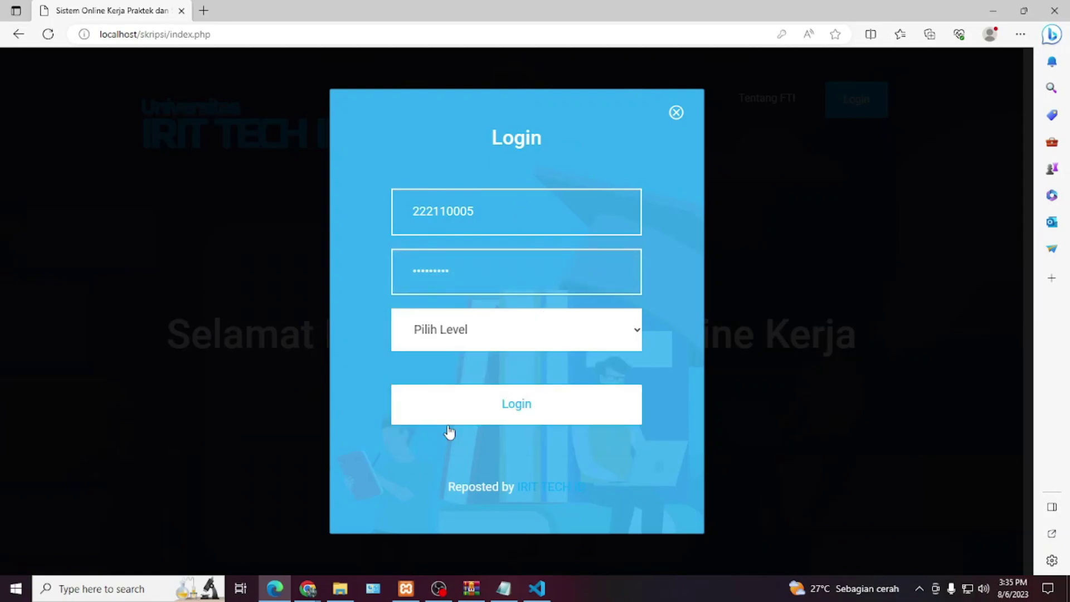
left_click(518, 405)
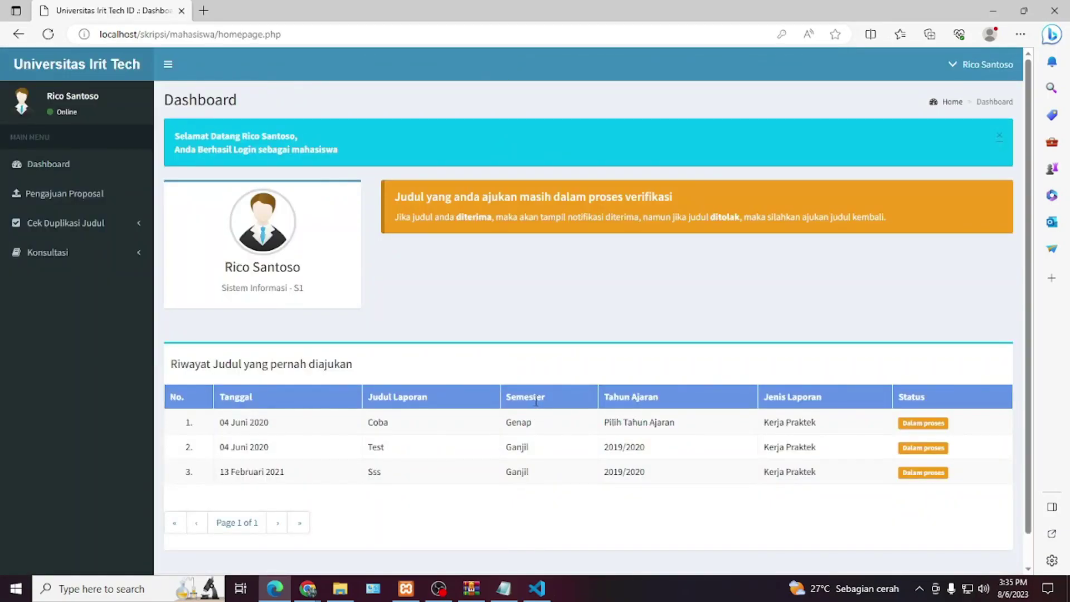
- Look over the Pengajuan Proposal submission form
scroll(537, 404, "down", 1)
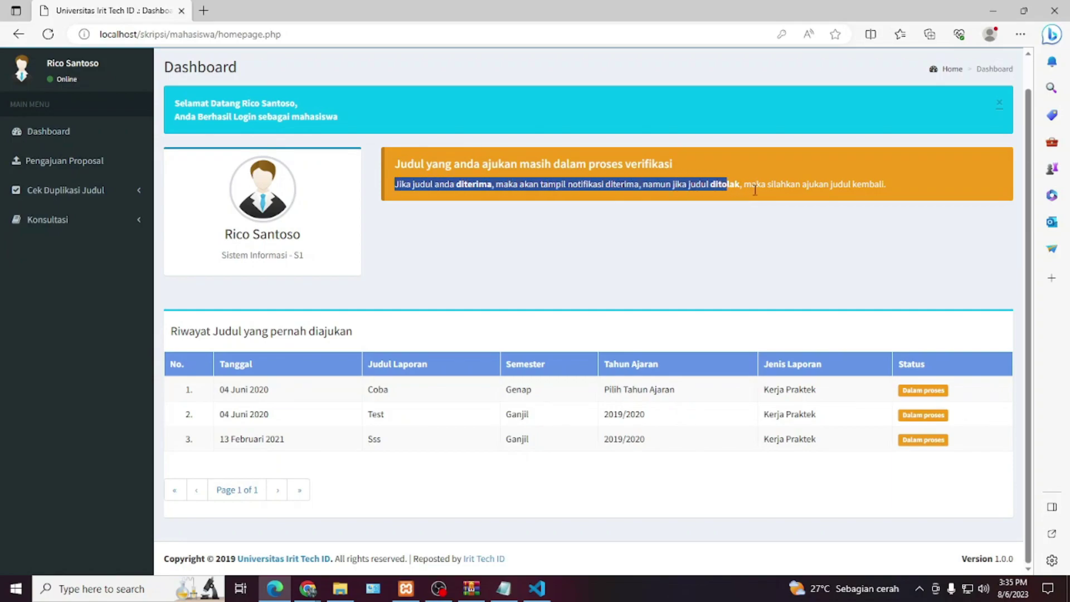
left_click(380, 380)
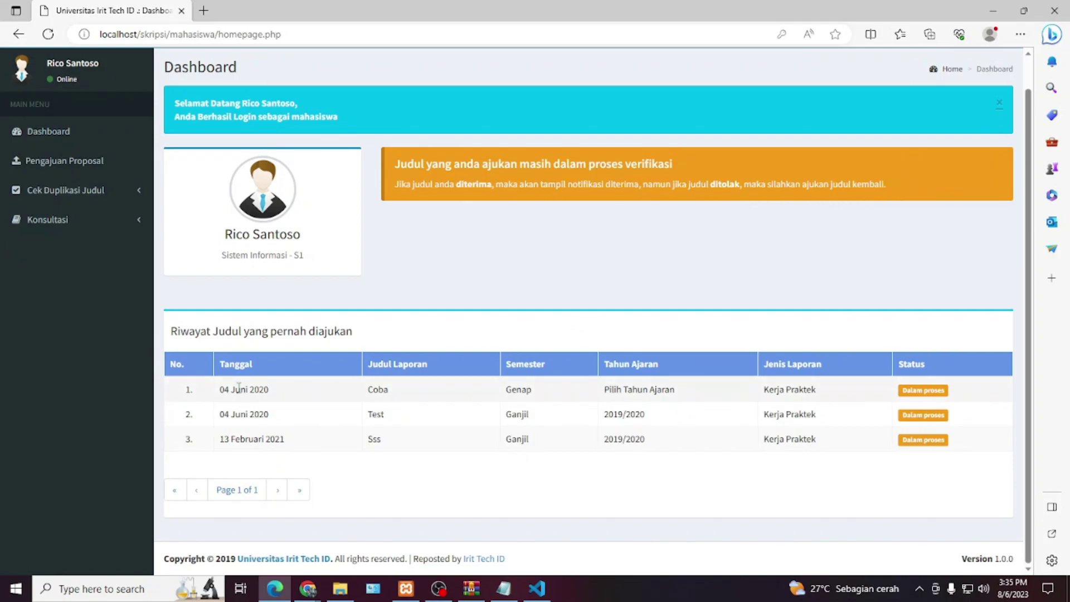
left_click(100, 163)
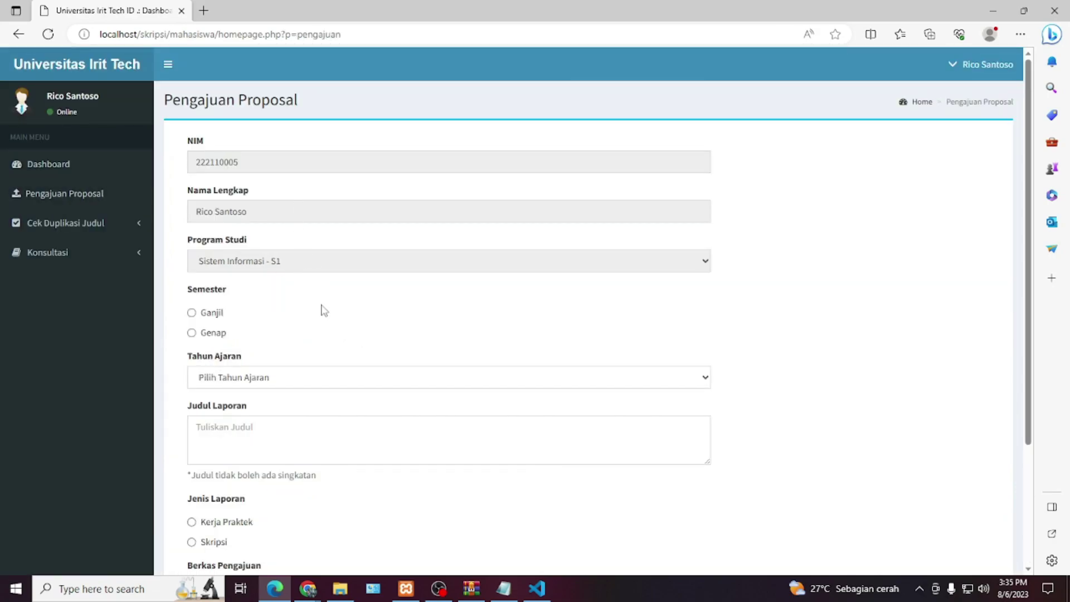
scroll(324, 309, "down", 3)
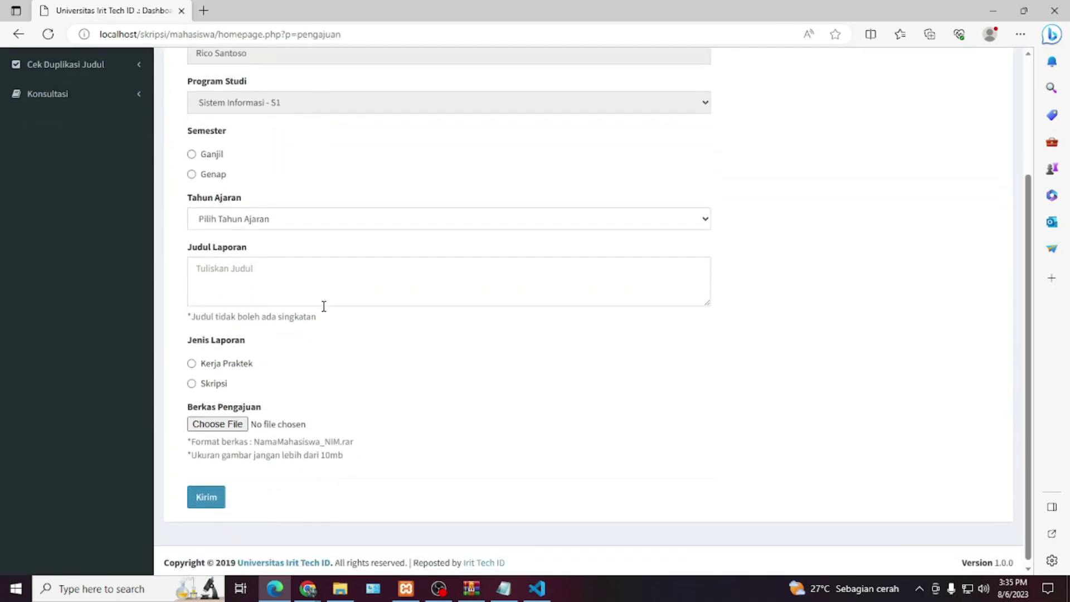
scroll(324, 306, "up", 2)
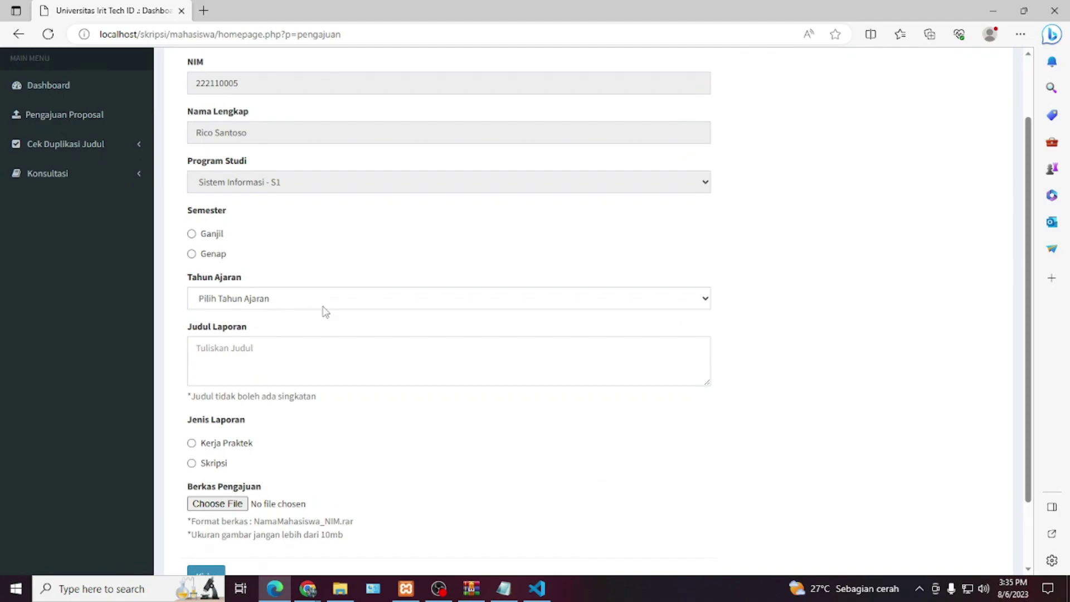
- Open the Cek Duplikasi Judul check for Kerja Praktek
scroll(324, 310, "up", 2)
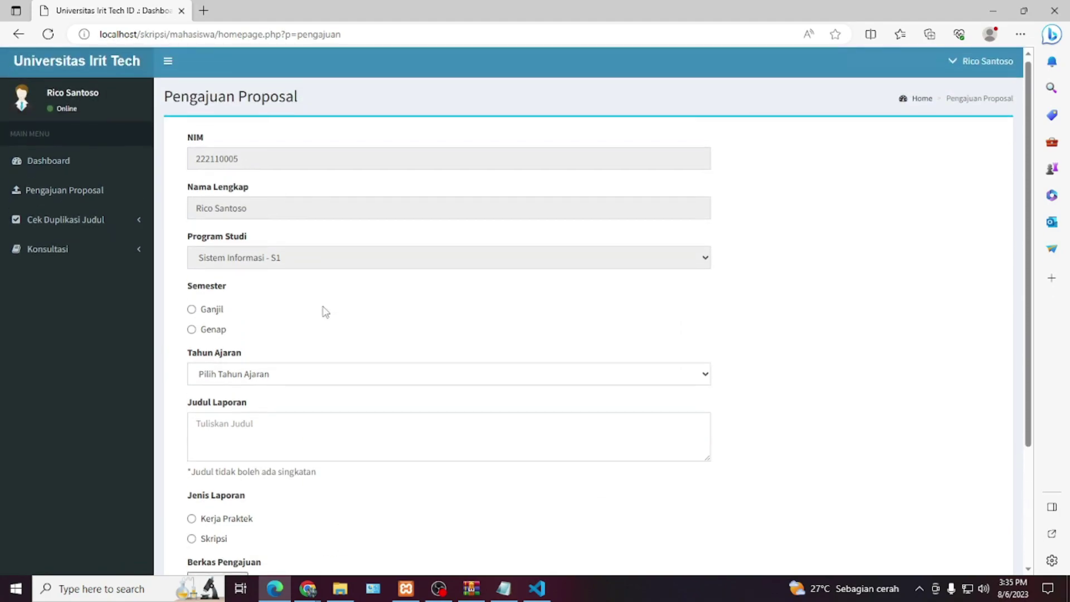
left_click(102, 225)
left_click(62, 251)
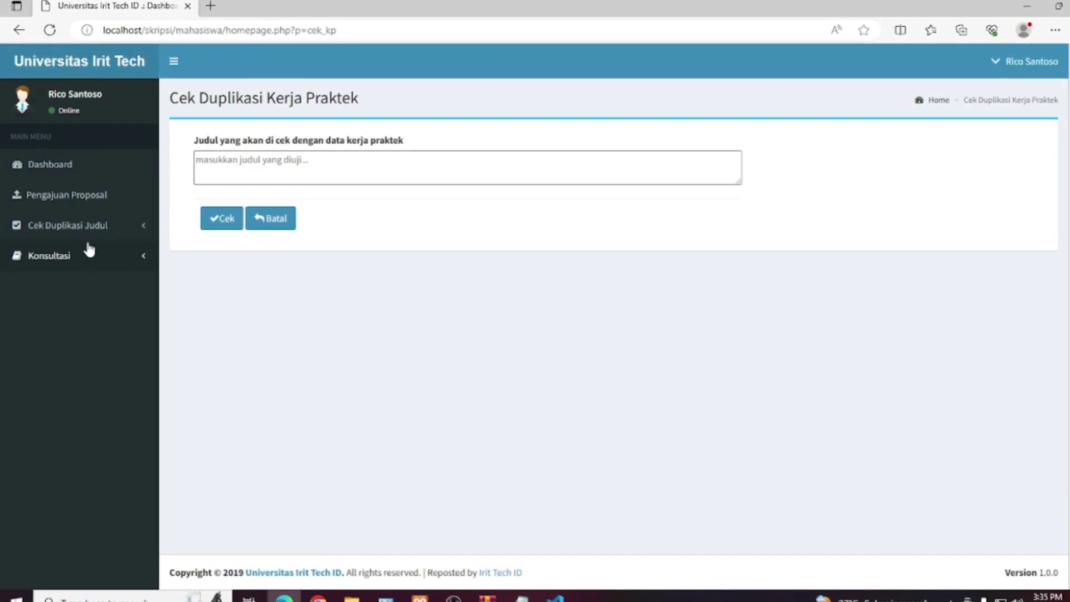
- Run the Kerja Praktek duplication check on the title 'sistem informasi data warga'
left_click(78, 225)
left_click(62, 275)
left_click(69, 228)
left_click(65, 253)
left_click(276, 161)
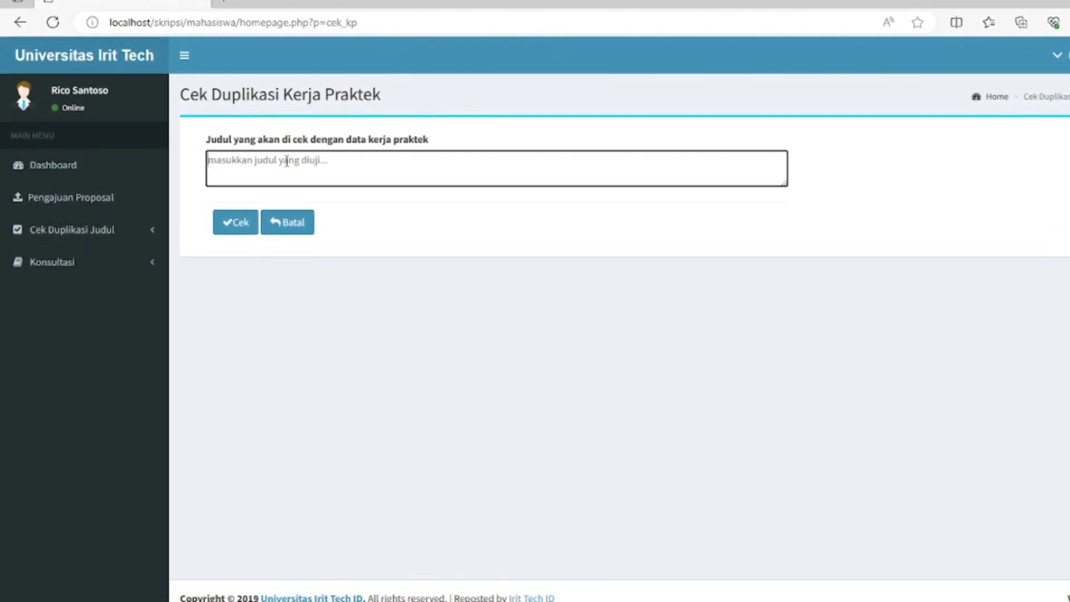
type("sistem")
type(" info")
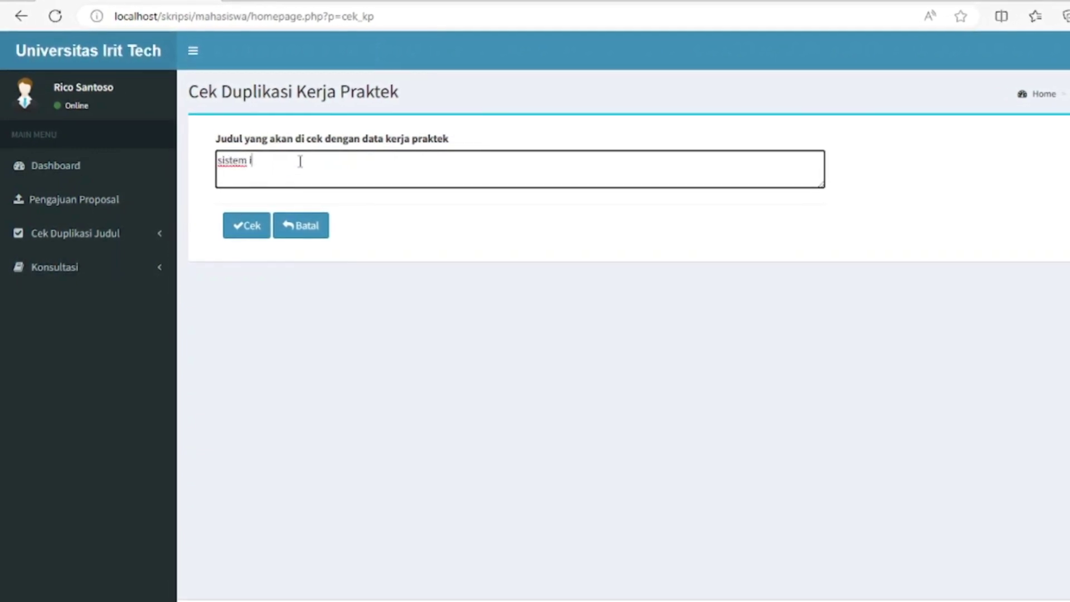
type("rmasi data warga")
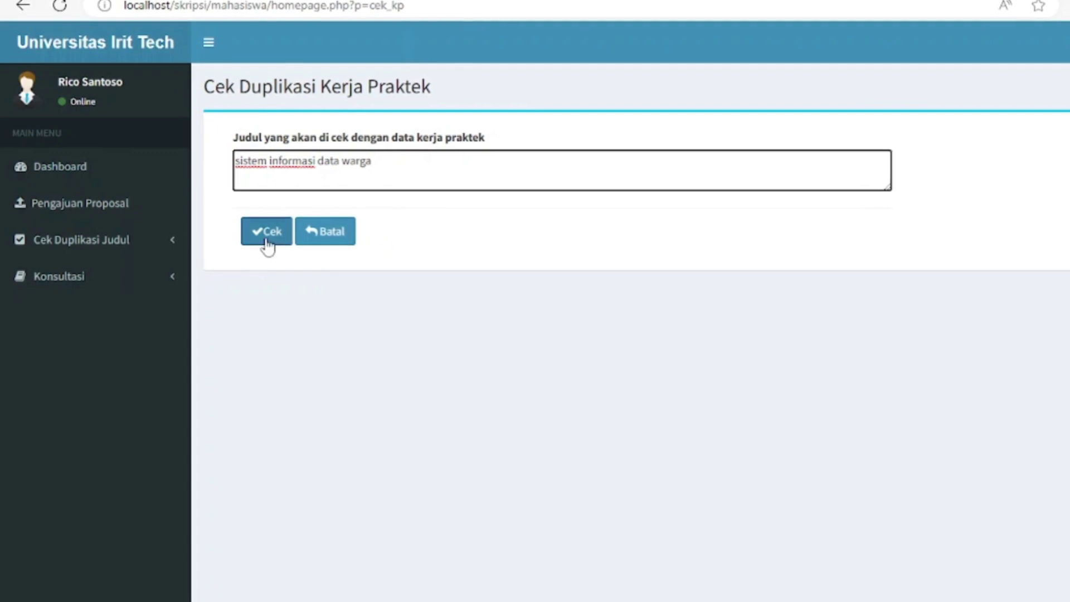
left_click(261, 233)
left_click_drag(235, 219, 508, 219)
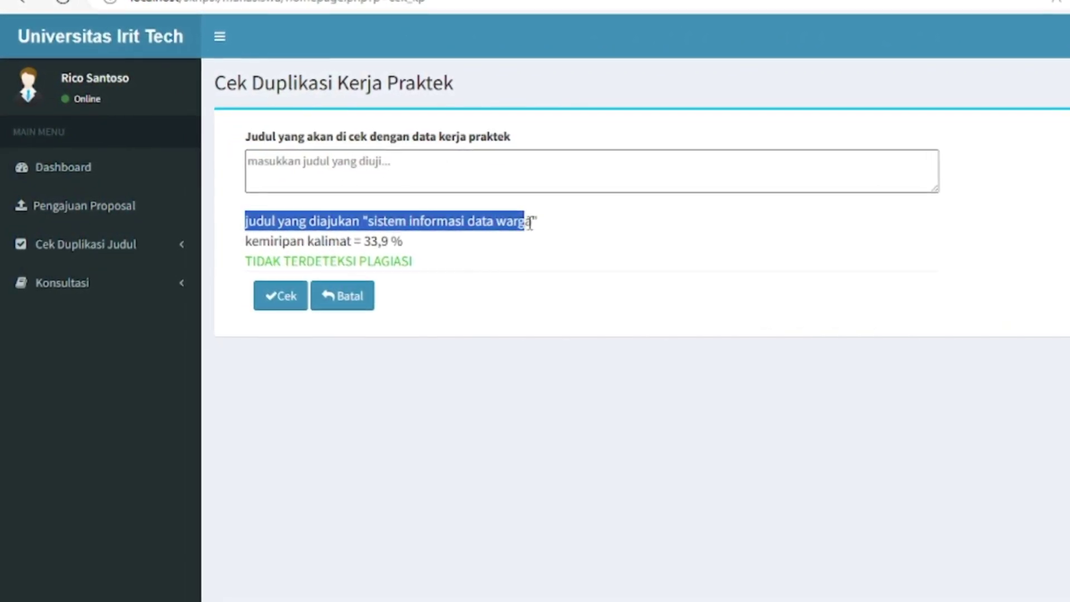
left_click(346, 241)
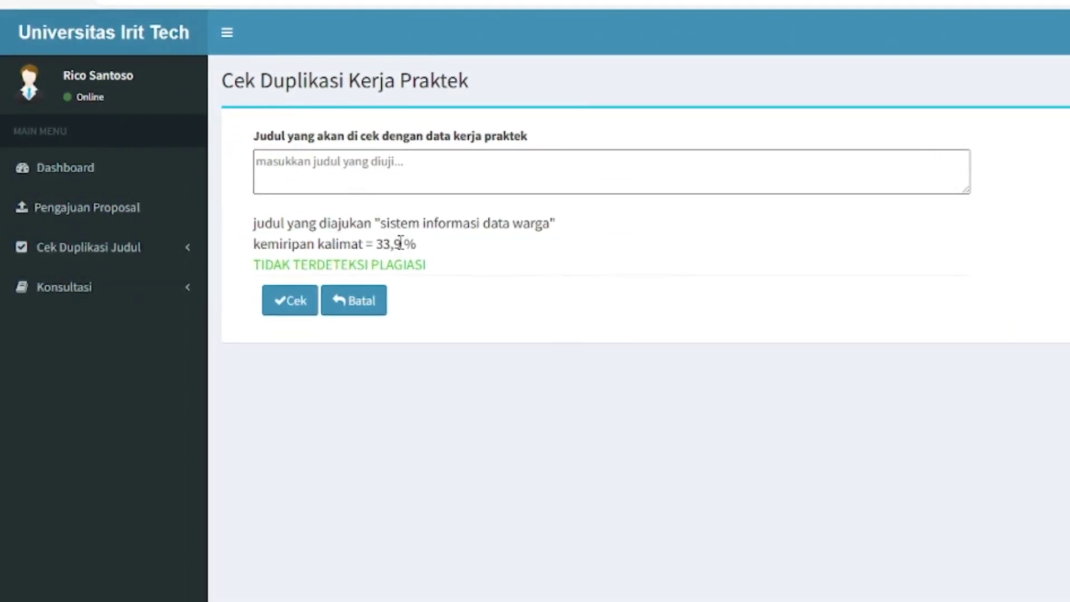
- Check 'sistem informasi toko online' against thesis data in the Skripsi duplication check
left_click(122, 220)
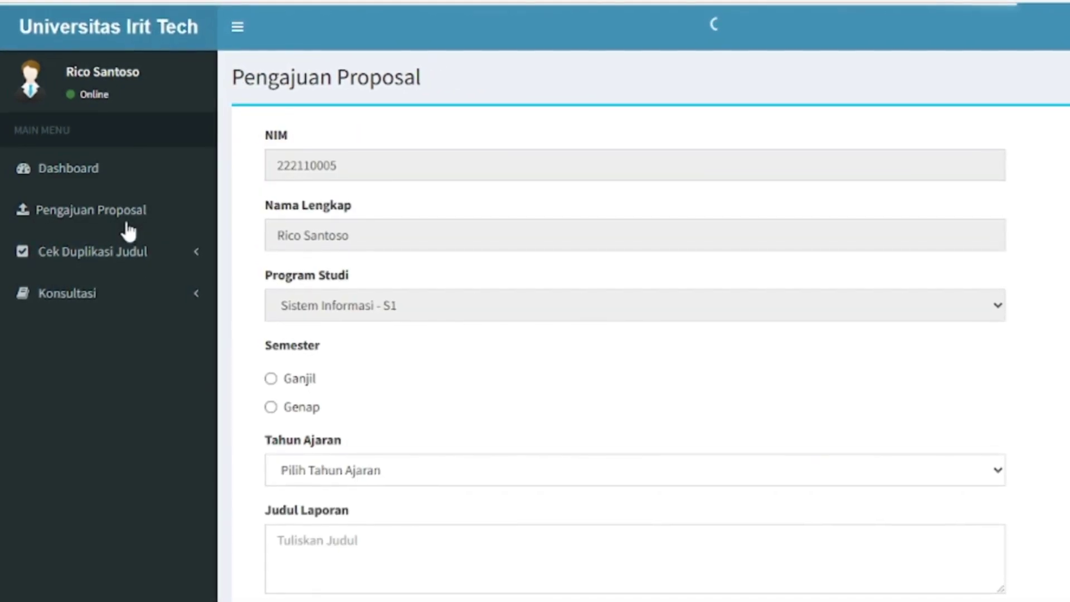
left_click(115, 259)
left_click(89, 307)
left_click(328, 185)
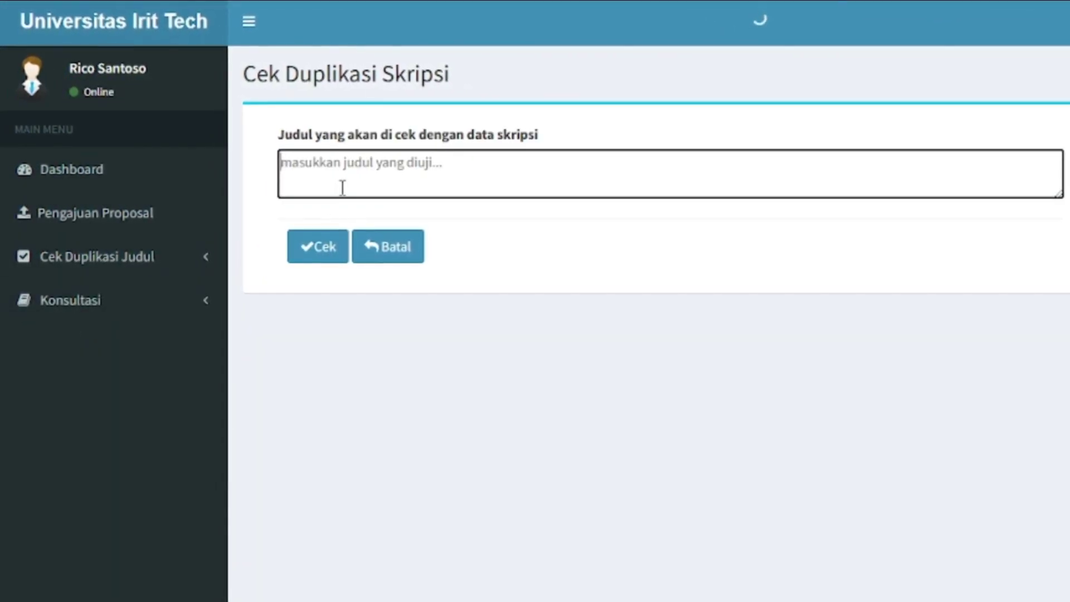
type("sistem inf")
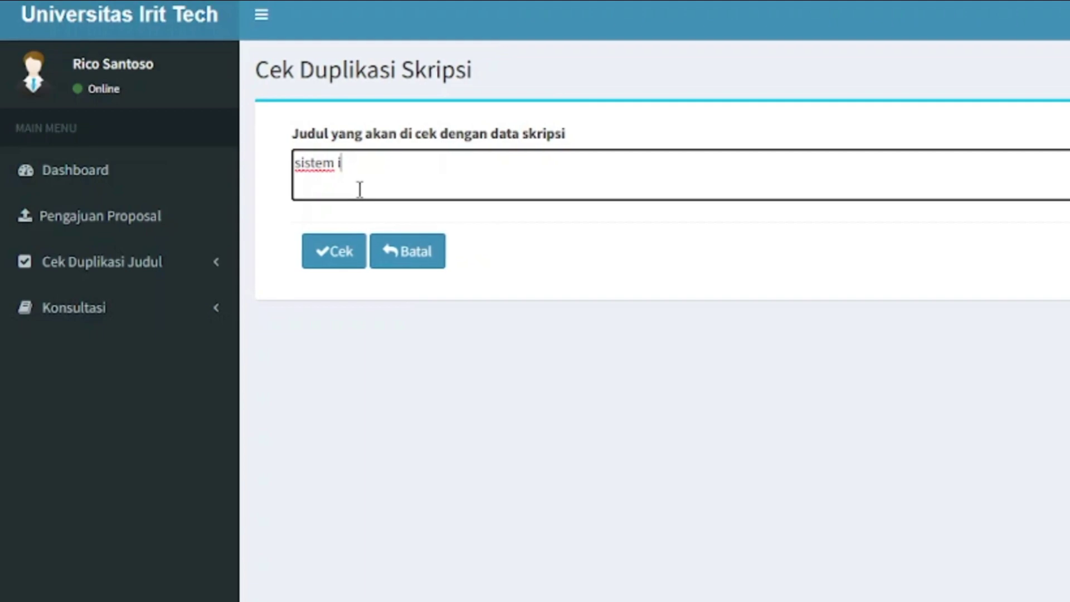
type("ormasi tok")
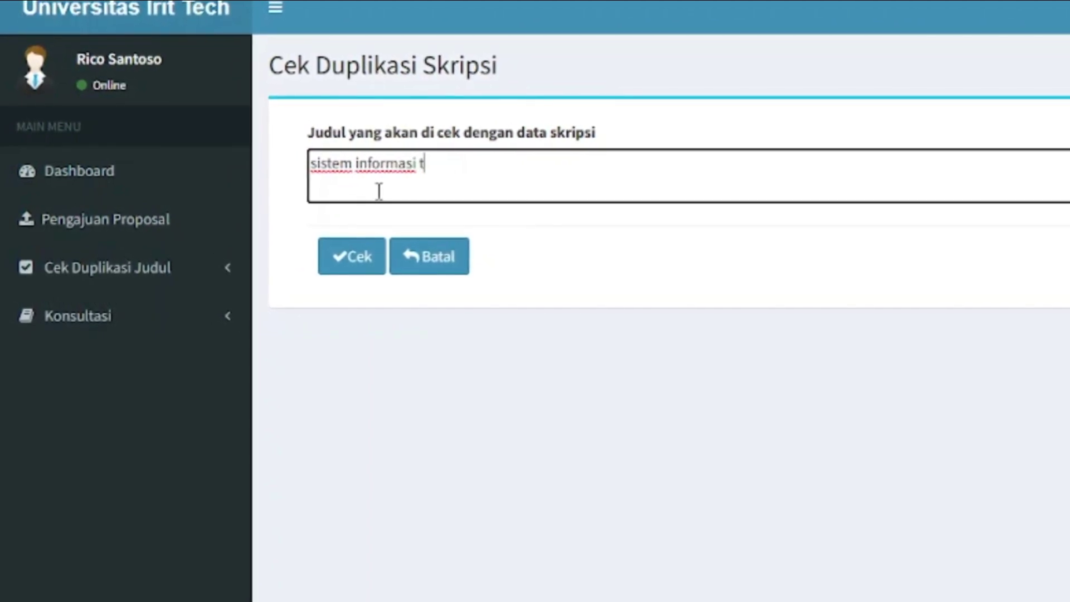
type("o online")
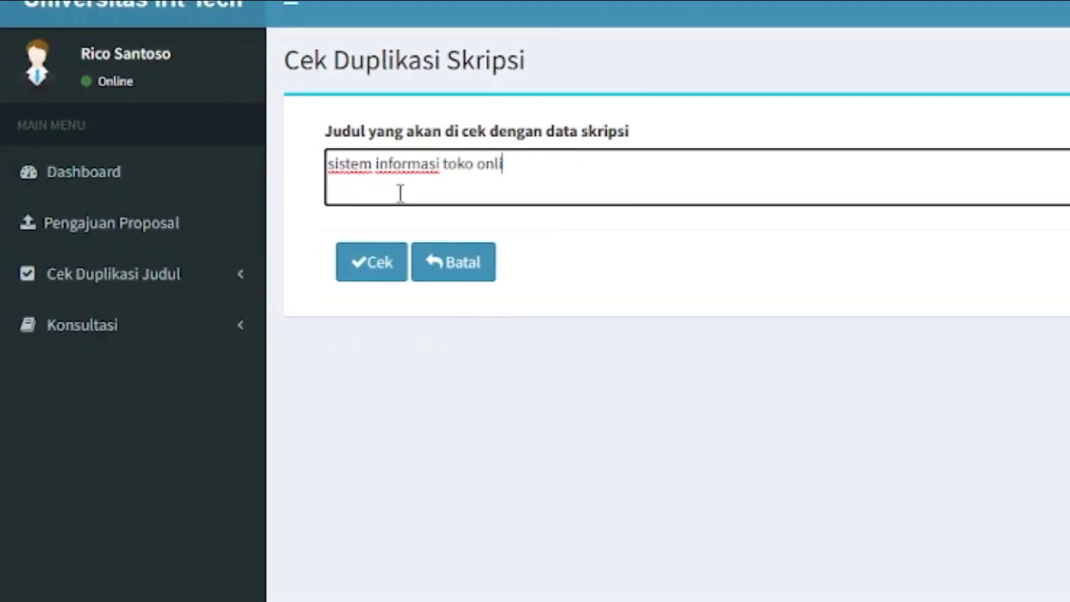
left_click(383, 272)
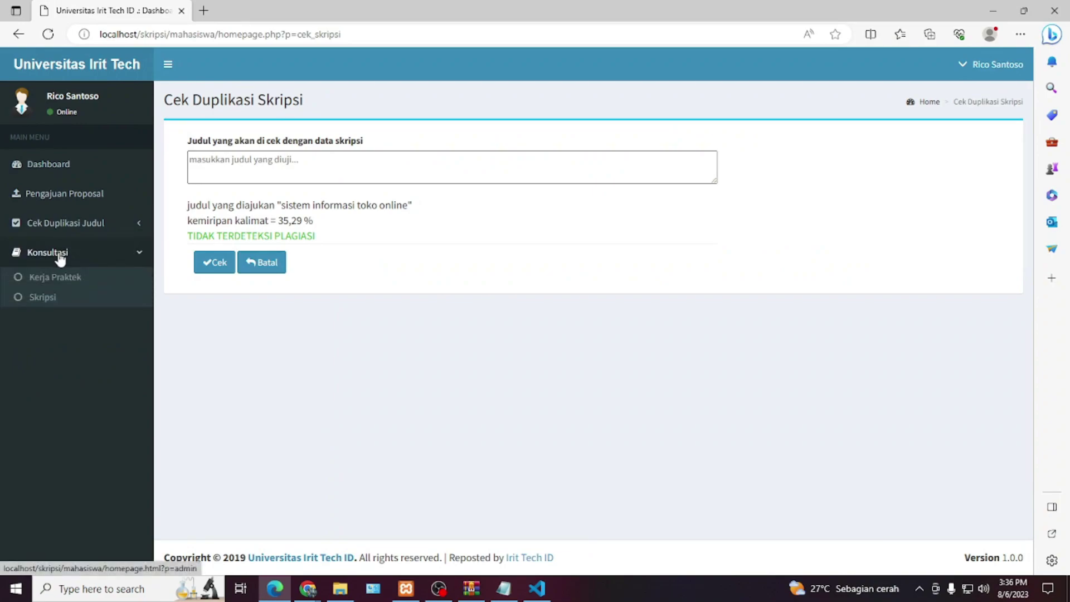
- Dismiss the Kerja Praktek consultation access notice and review the Skripsi consultation records
left_click(60, 282)
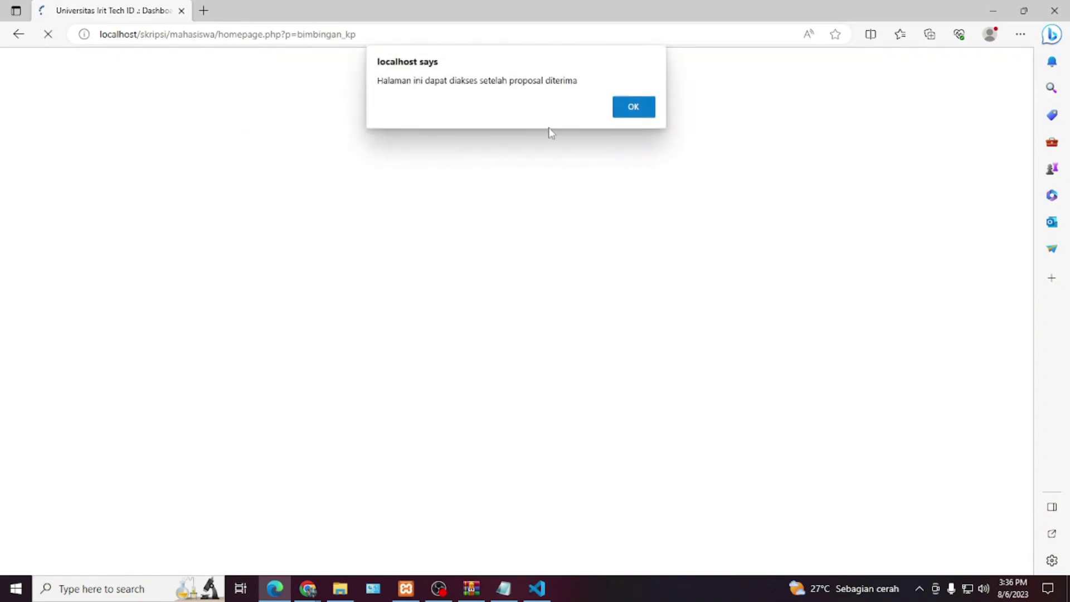
left_click(635, 109)
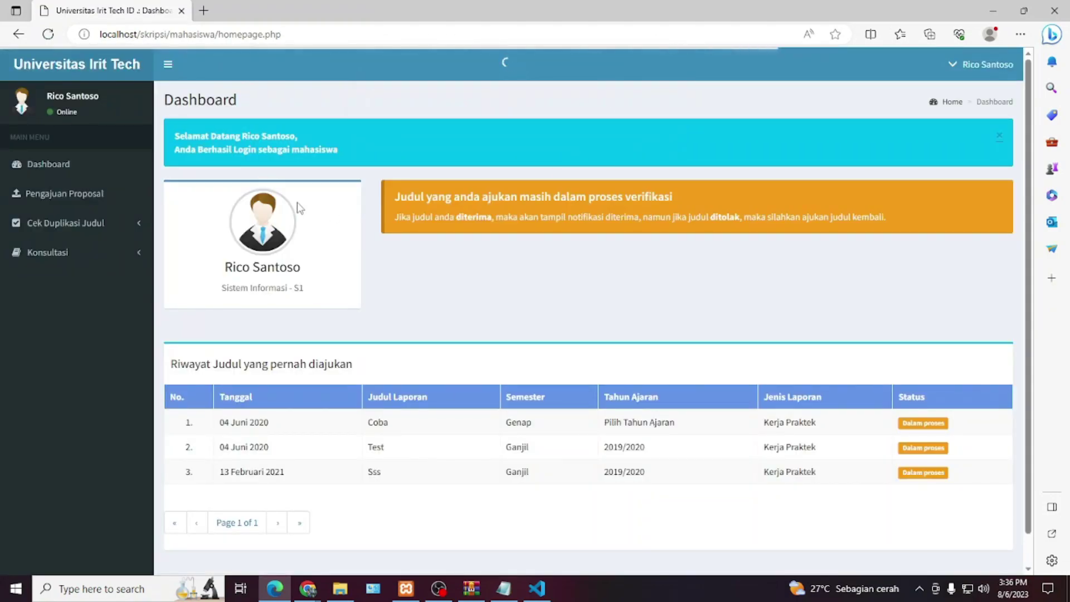
left_click(66, 254)
left_click(31, 295)
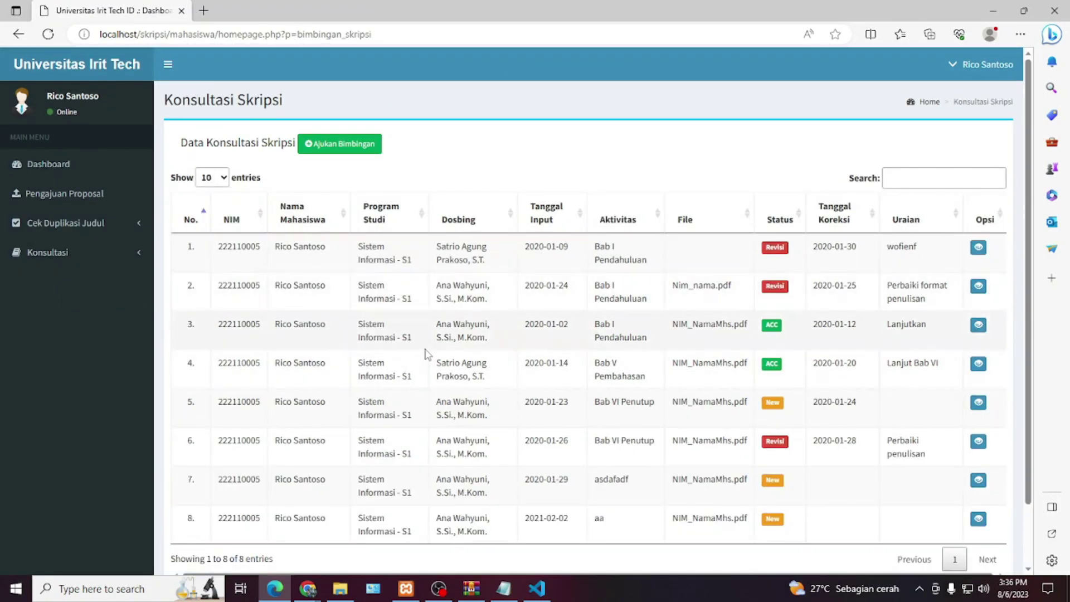
scroll(425, 353, "down", 2)
scroll(425, 353, "up", 2)
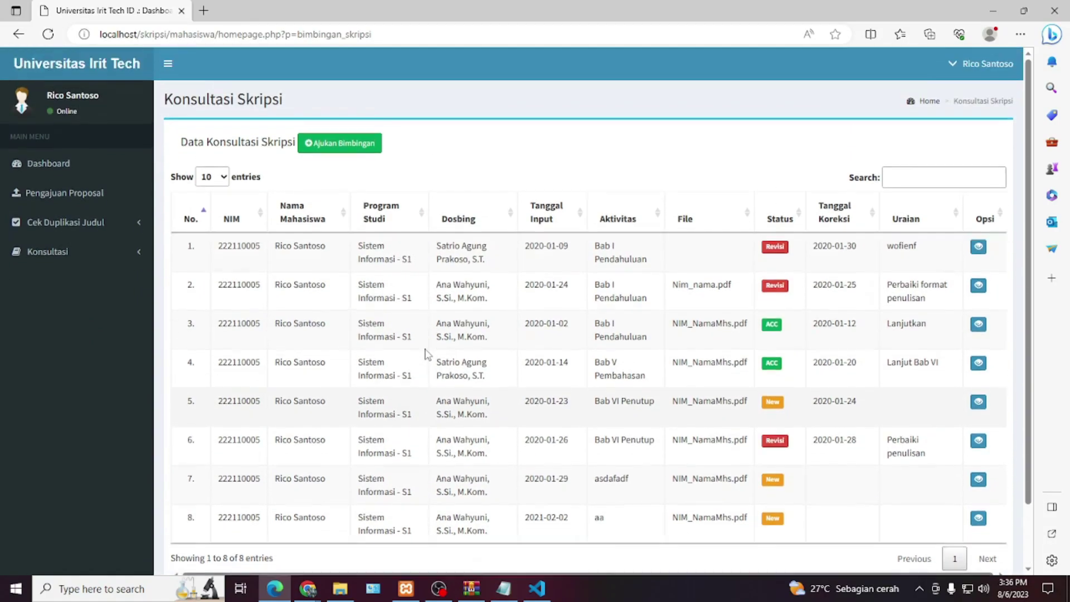
- Look over the Ajukan Bimbingan entry form, then log out of the student account
left_click(339, 146)
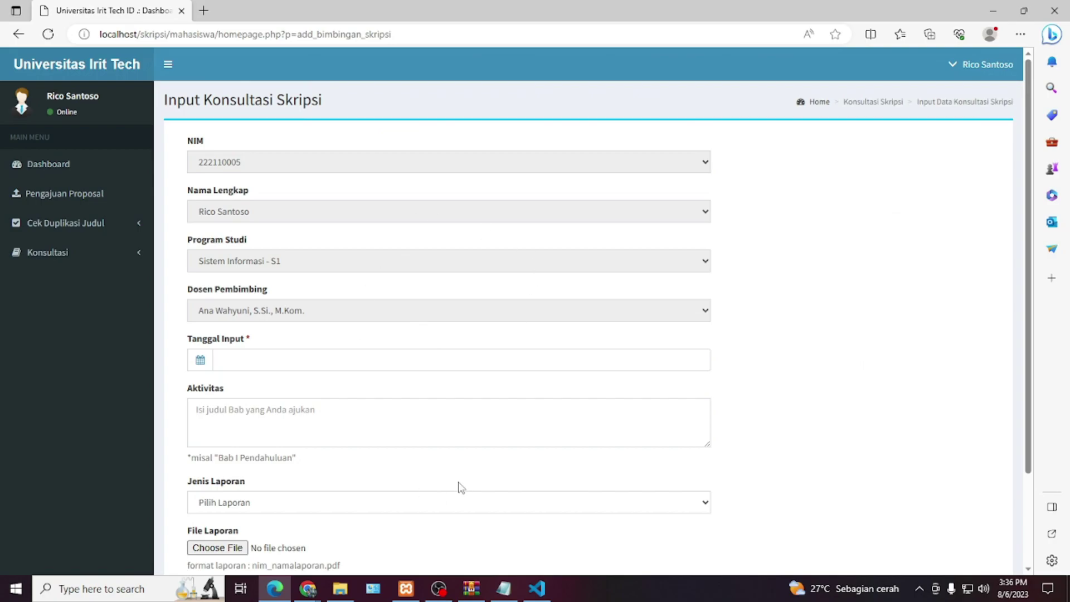
scroll(458, 489, "down", 2)
scroll(458, 488, "up", 2)
left_click(971, 72)
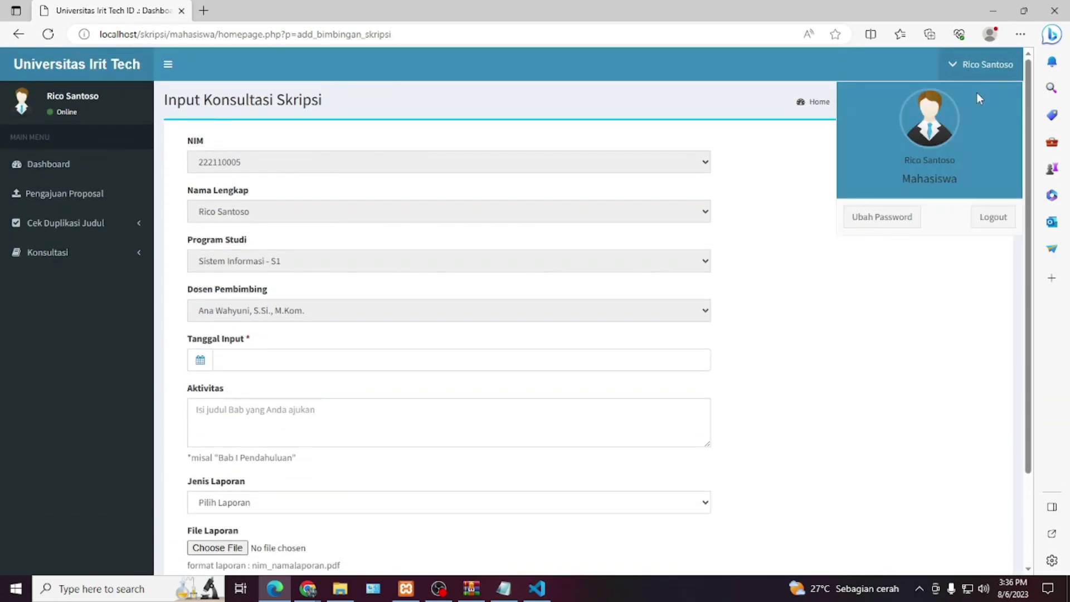
left_click(994, 218)
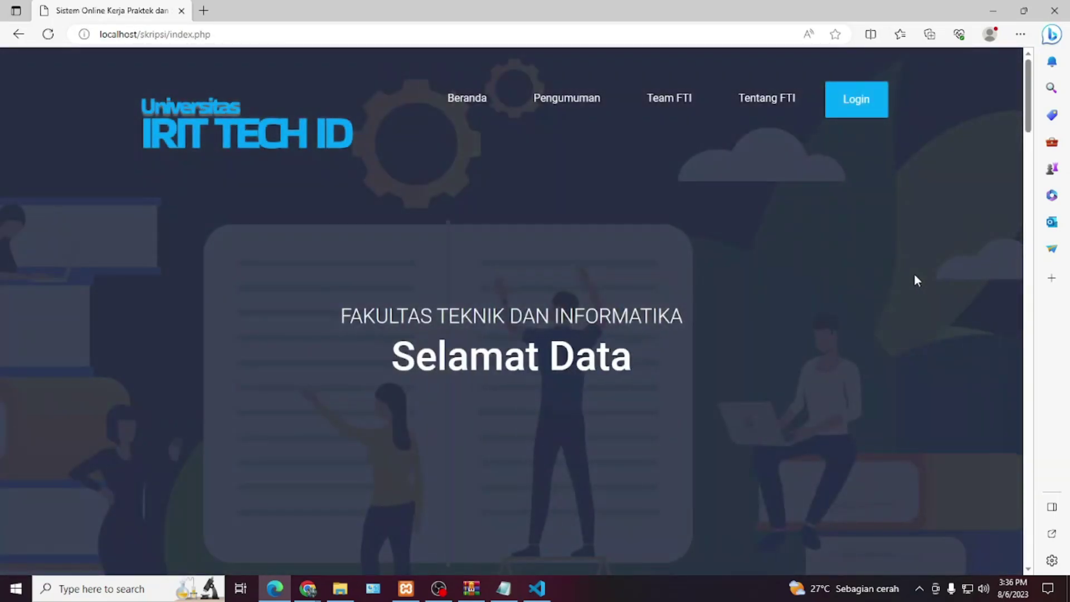